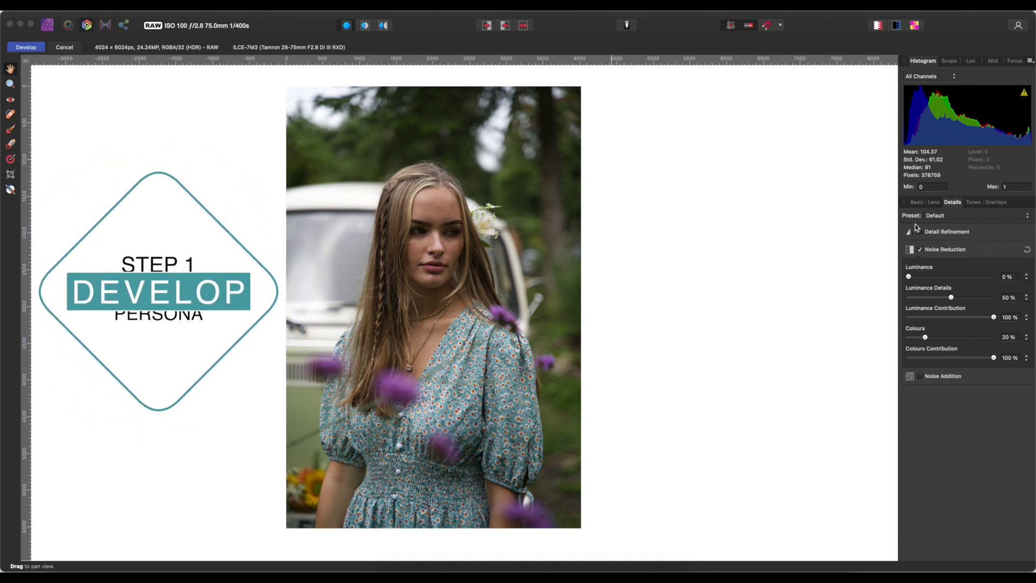
Step: Set the basic exposure adjustments to Exposure 0.374, Blackpoint -4% and Brightness 10%
click(914, 203)
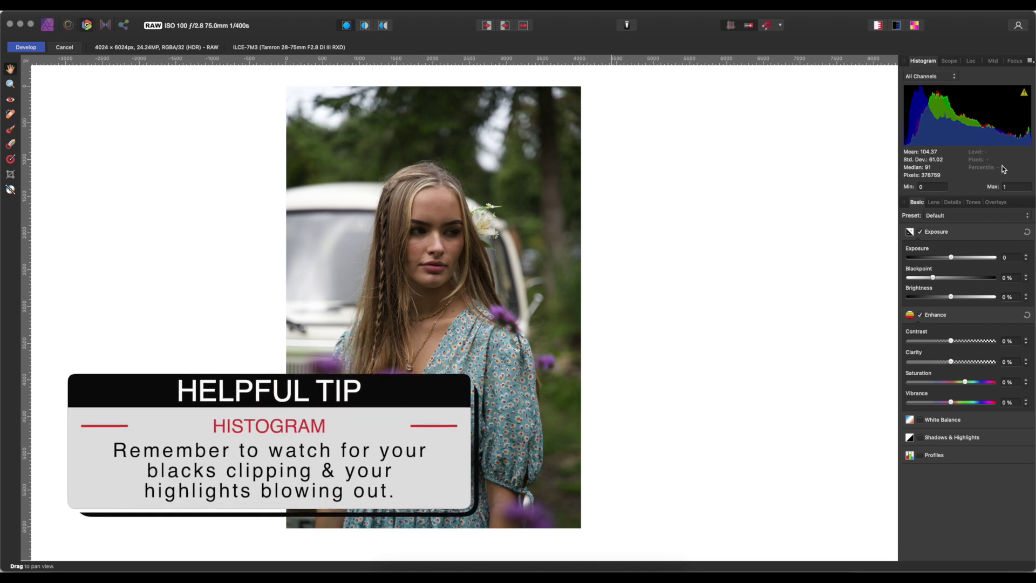
drag(952, 258, 926, 279)
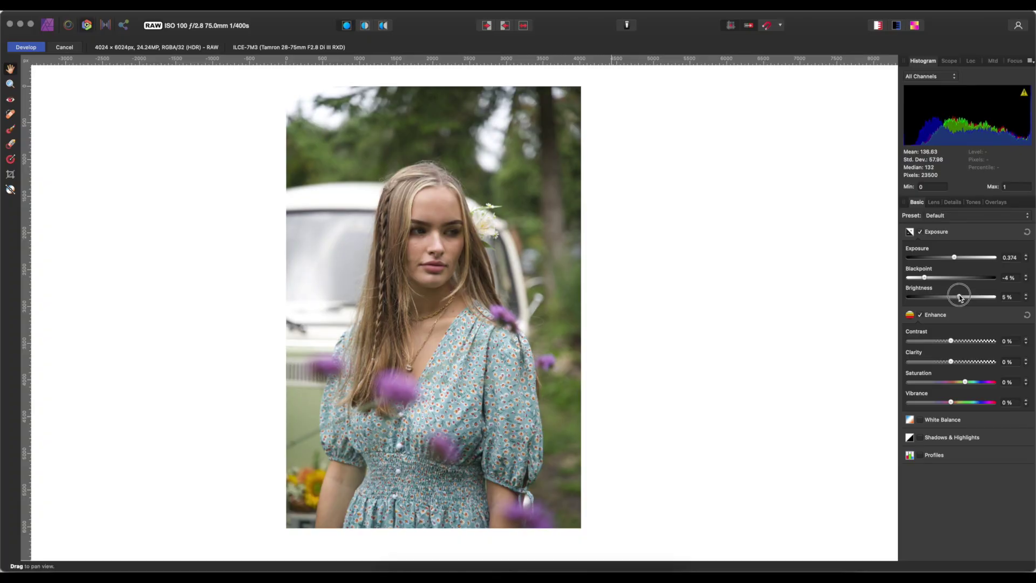
mouse_move(960, 294)
mouse_down()
mouse_move(977, 298)
mouse_move(969, 297)
mouse_up()
Step: Enable Shadows & Highlights and set Shadows to 7% and Highlights to -45%
click(920, 437)
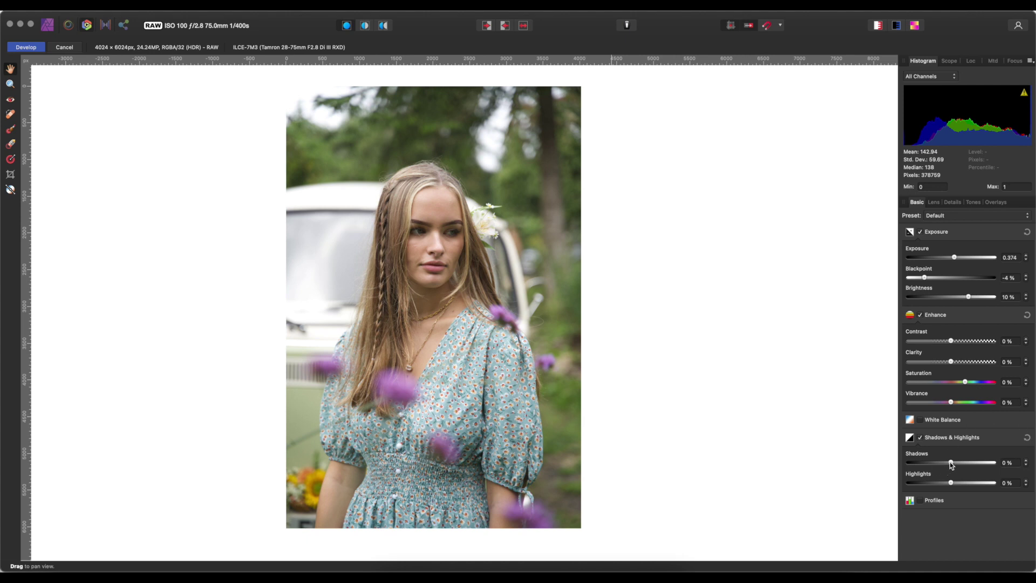
drag(951, 463, 910, 483)
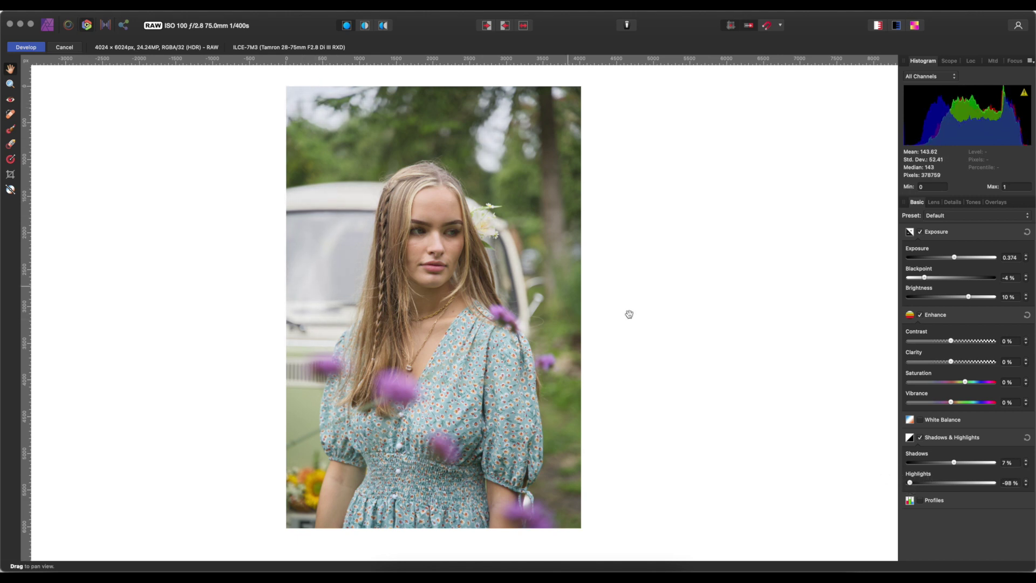
drag(911, 483, 932, 484)
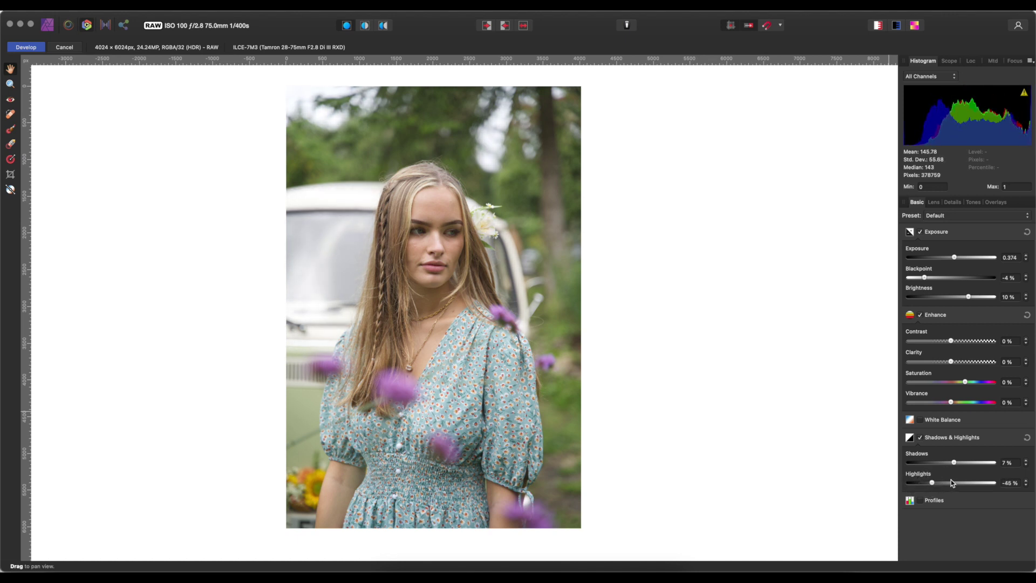
Step: Raise the Luminance amount of the noise reduction slightly
click(959, 202)
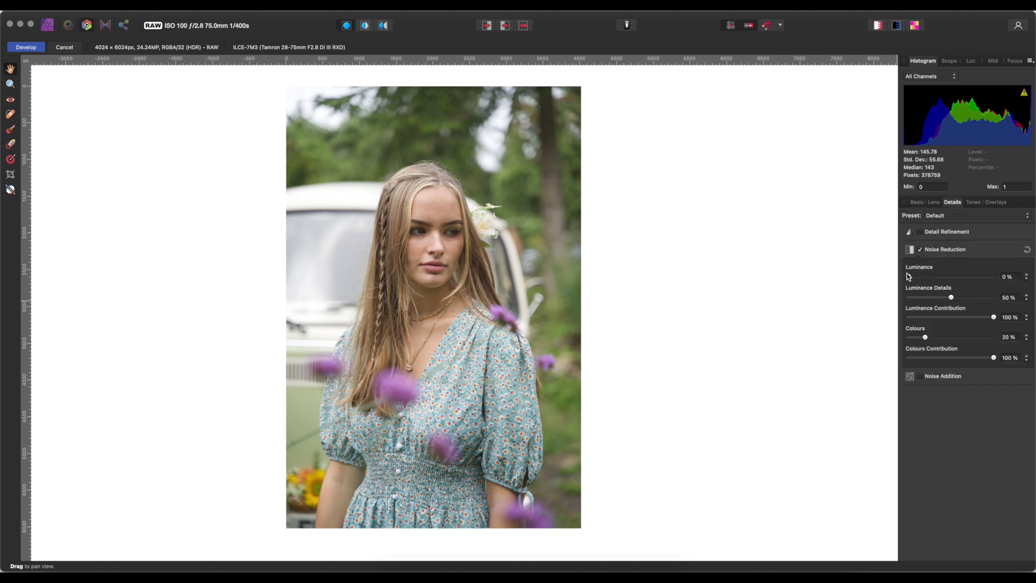
drag(910, 279, 926, 279)
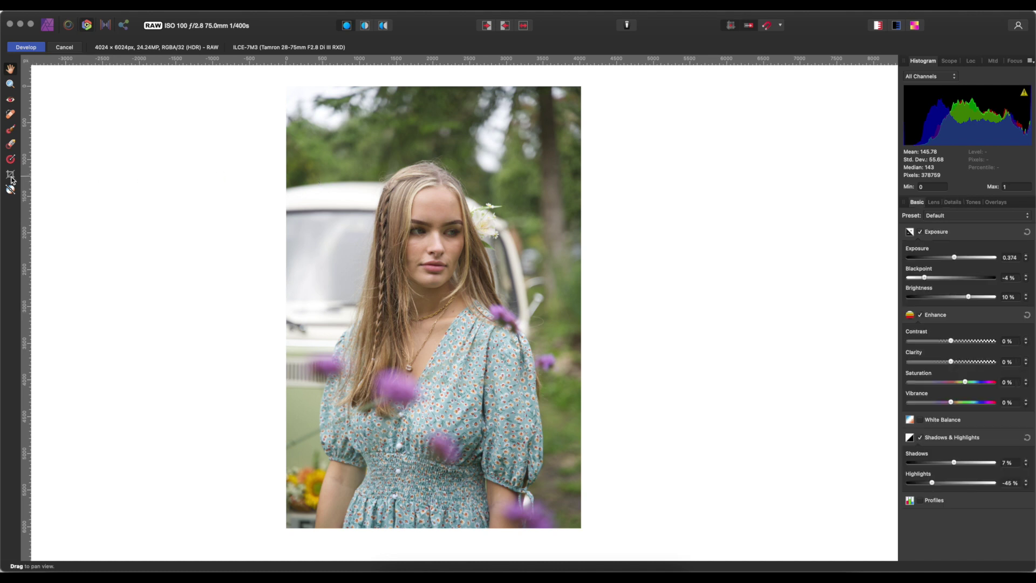
Step: Crop the portrait to a 4 x 5 custom ratio, about 3865 × 4831 px around the woman, and develop the RAW photo
click(11, 176)
click(99, 47)
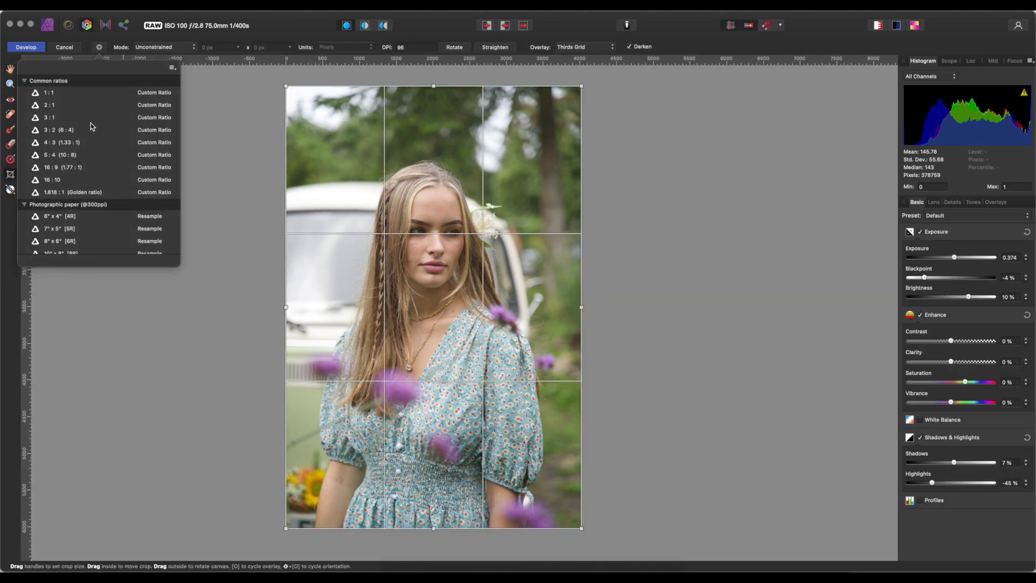
click(64, 156)
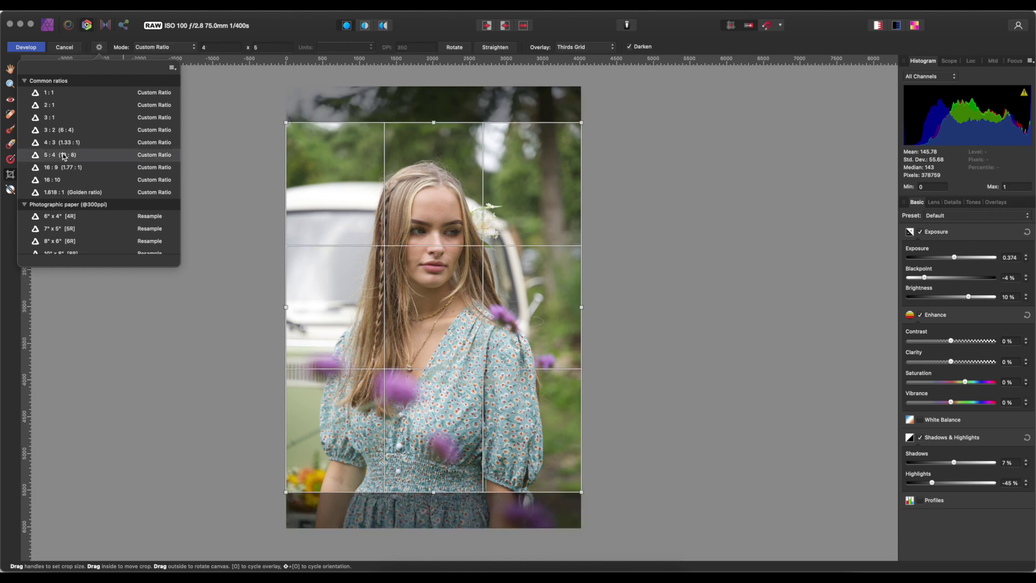
drag(426, 253, 439, 258)
drag(581, 128, 571, 142)
drag(542, 177, 542, 154)
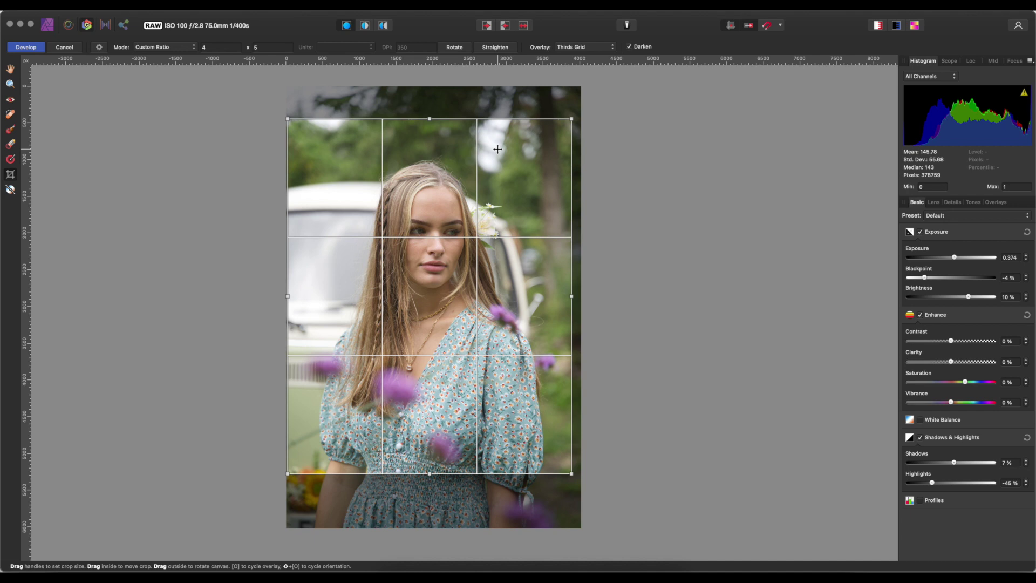
key(h)
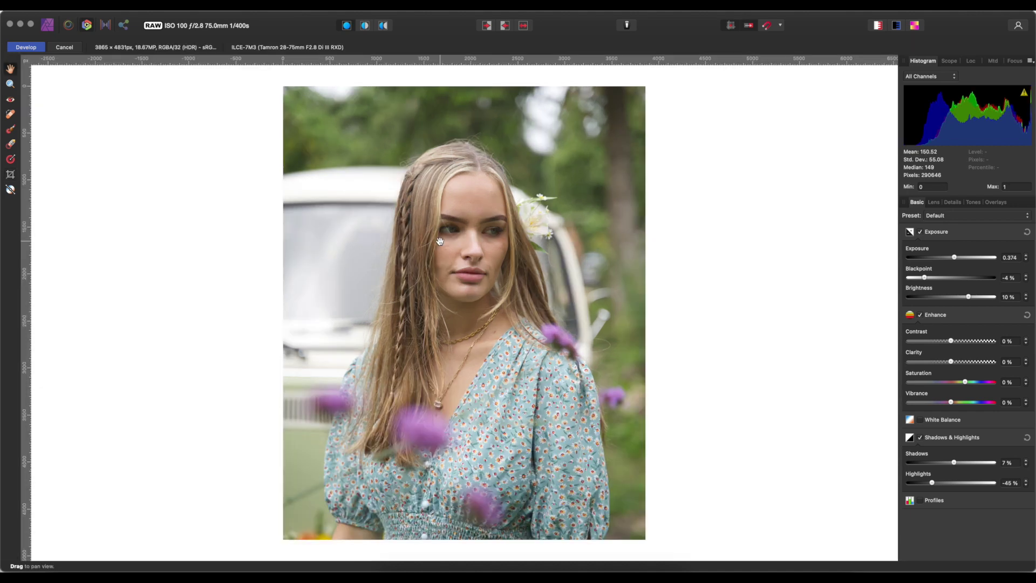
click(26, 48)
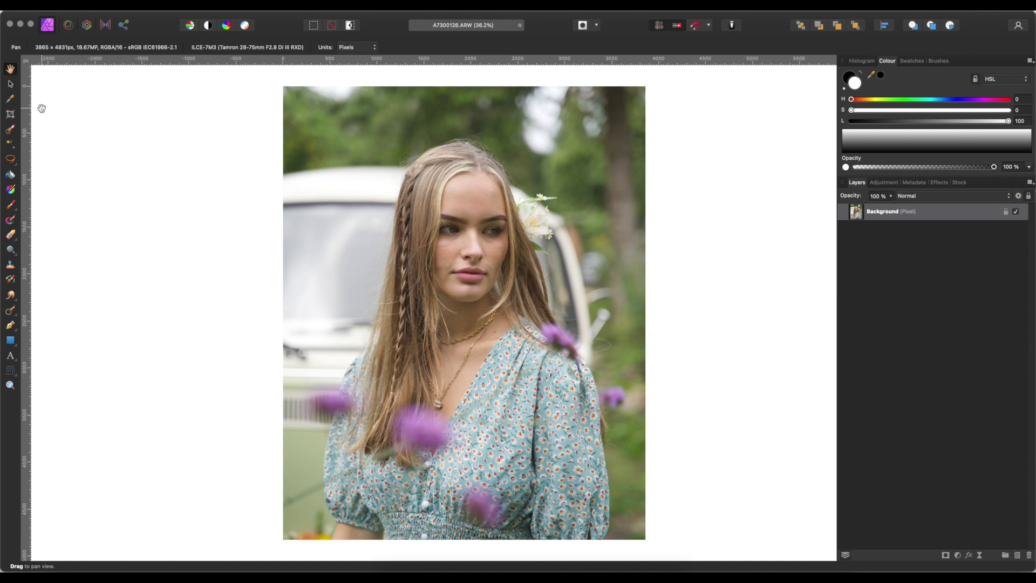
Step: Duplicate the Background layer and rename the copy Inpainting
right_click(886, 211)
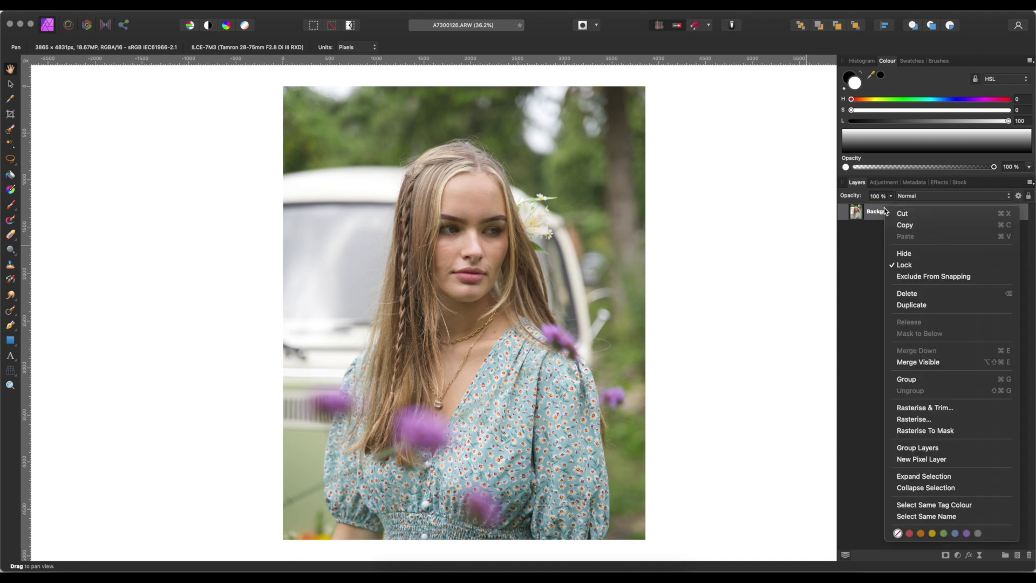
click(912, 305)
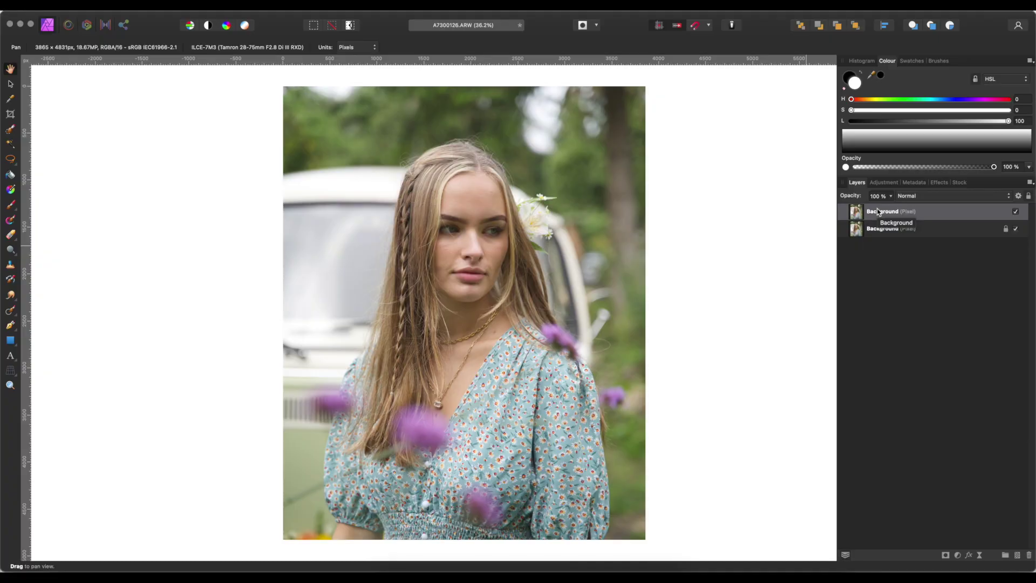
double_click(880, 211)
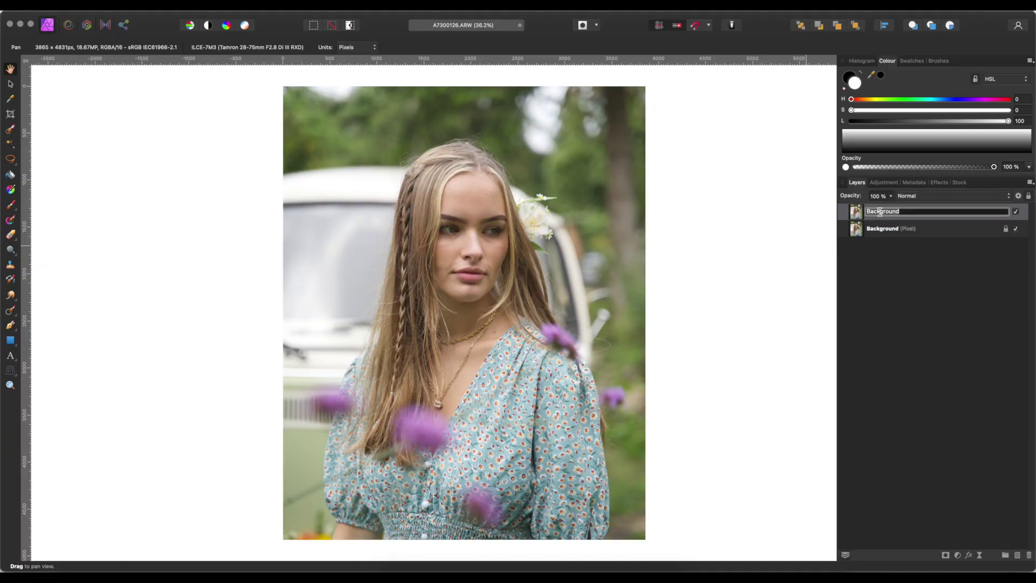
key(BackSpace)
text(Inpainting)
key(Return)
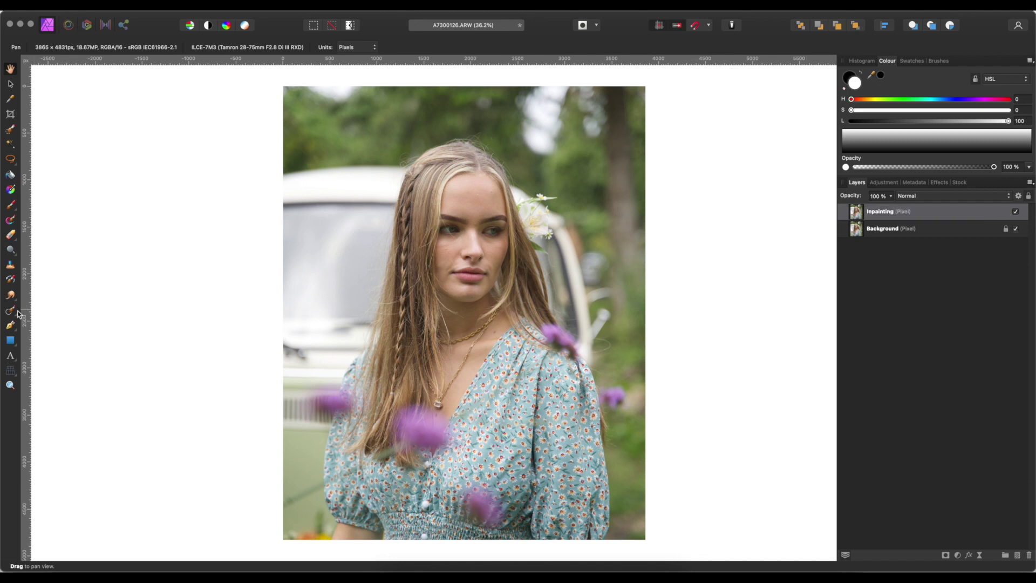
Step: Choose the Inpainting Brush and set its source to Current Layer & Below
click(12, 313)
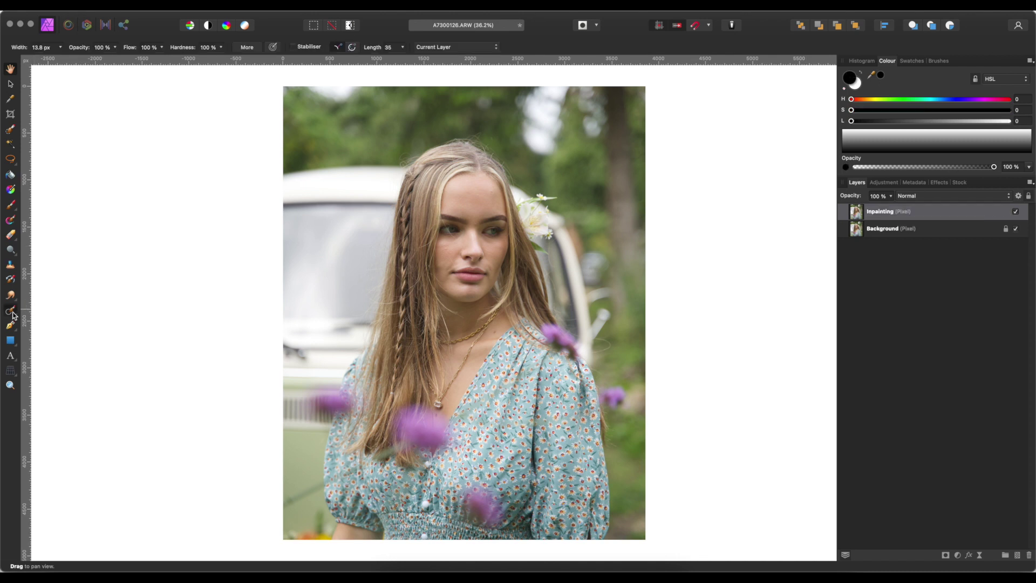
click(456, 48)
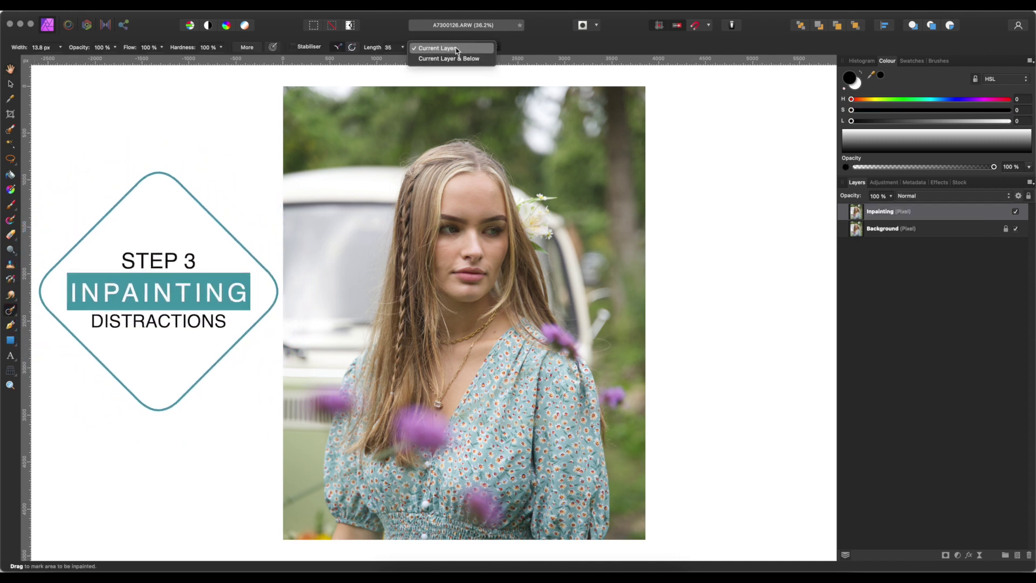
click(443, 58)
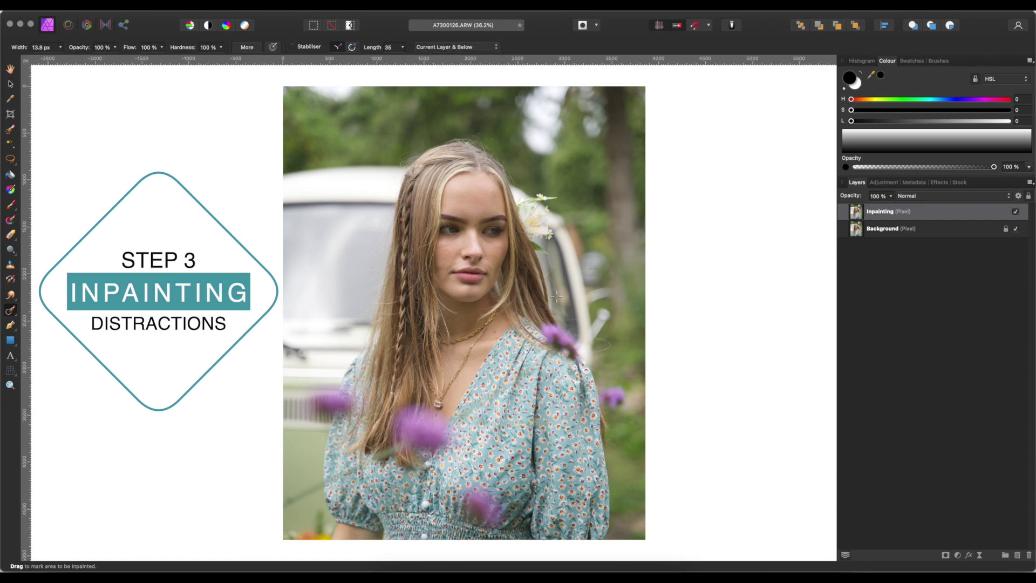
Step: Examine the face, hair, dress and background of the portrait for distractions worth inpainting
scroll(556, 297, up, 5)
scroll(556, 297, left, 3)
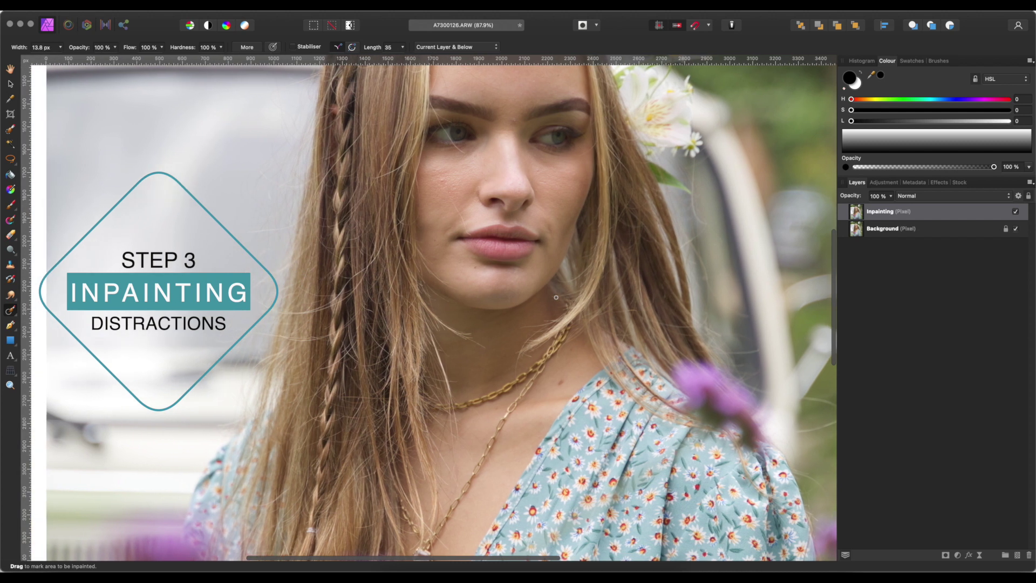
scroll(556, 297, left, 1)
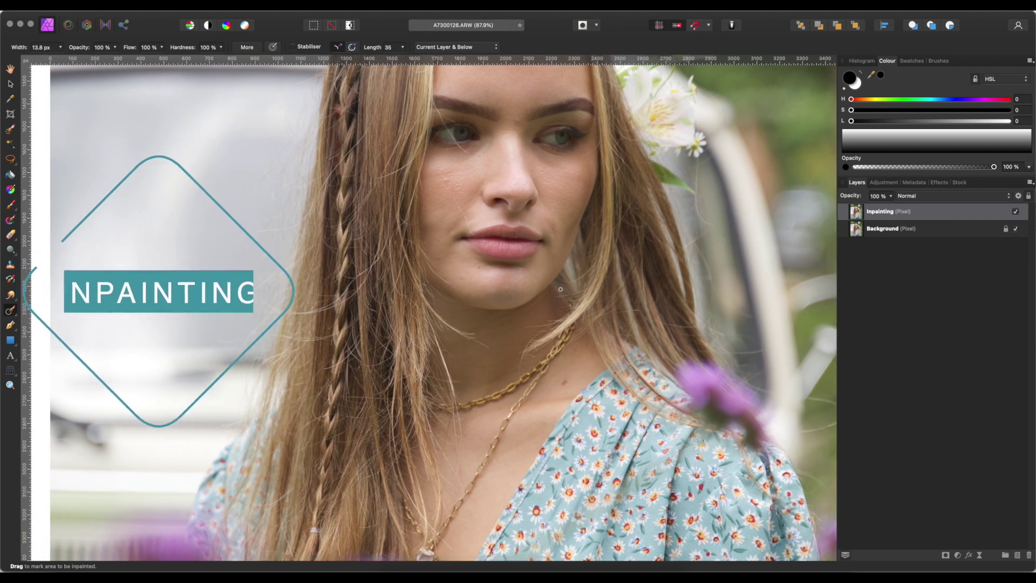
scroll(557, 291, down, 3)
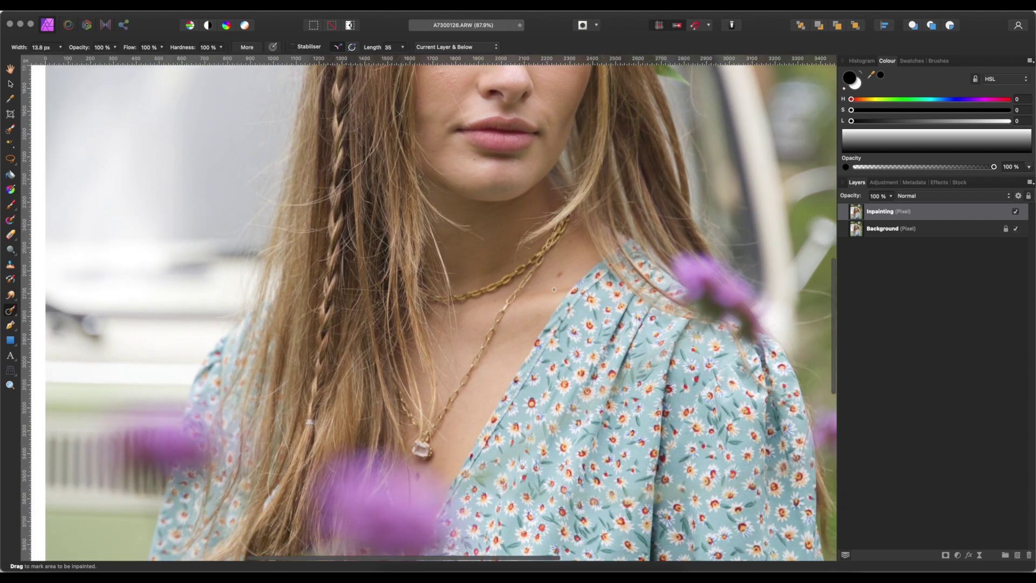
scroll(554, 290, down, 6)
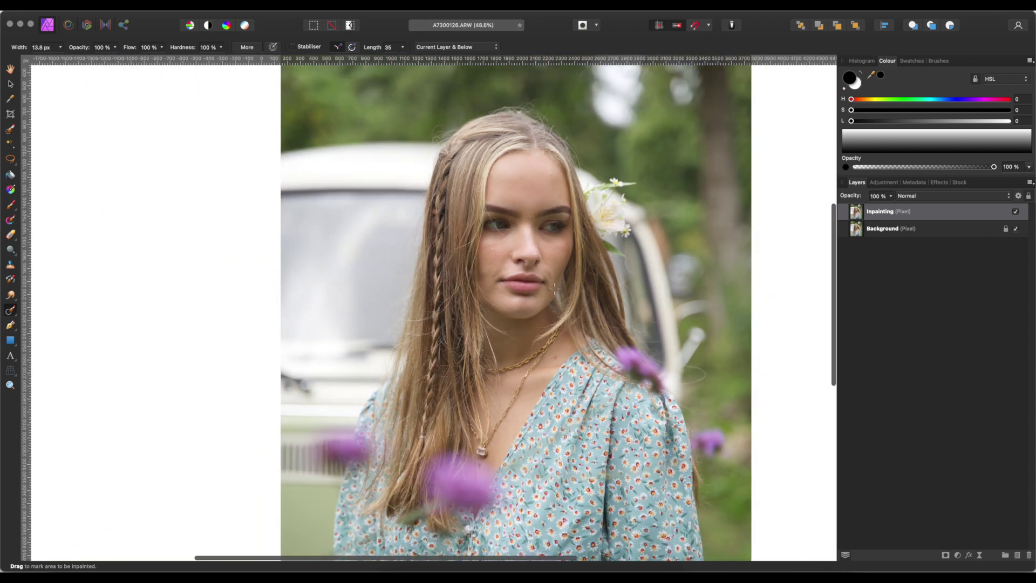
scroll(554, 290, right, 2)
scroll(554, 290, down, 1)
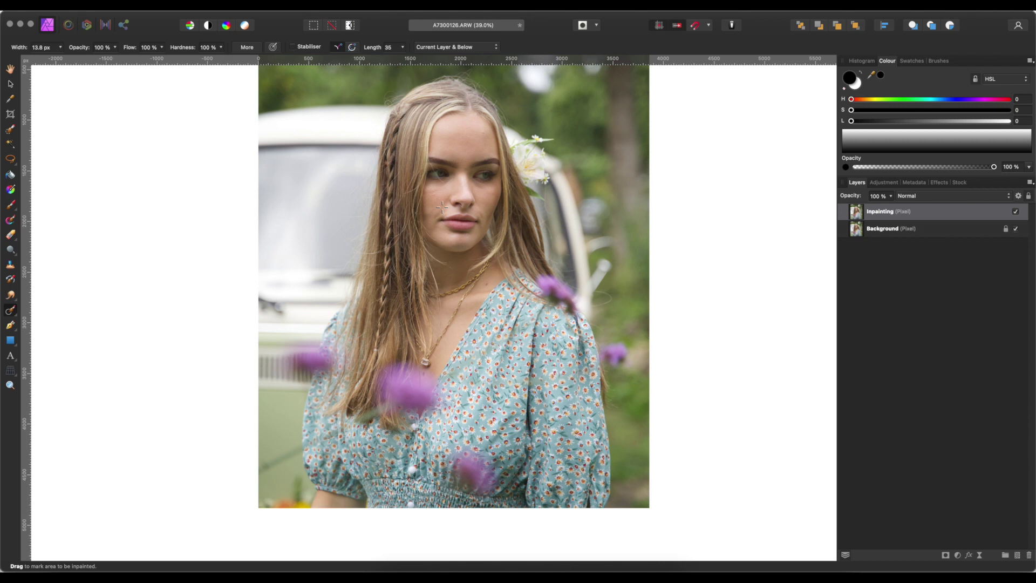
scroll(440, 200, up, 6)
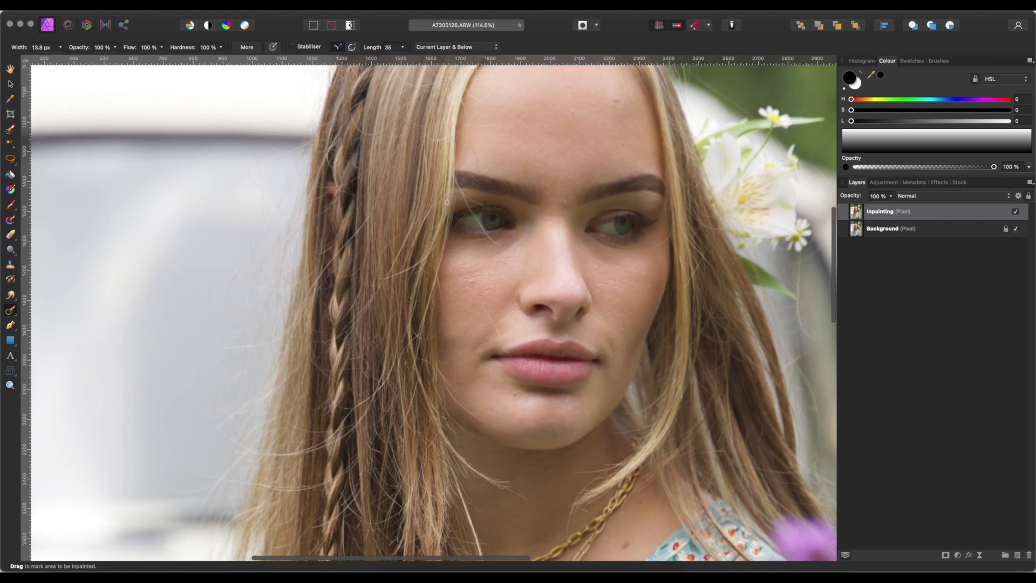
scroll(447, 203, down, 5)
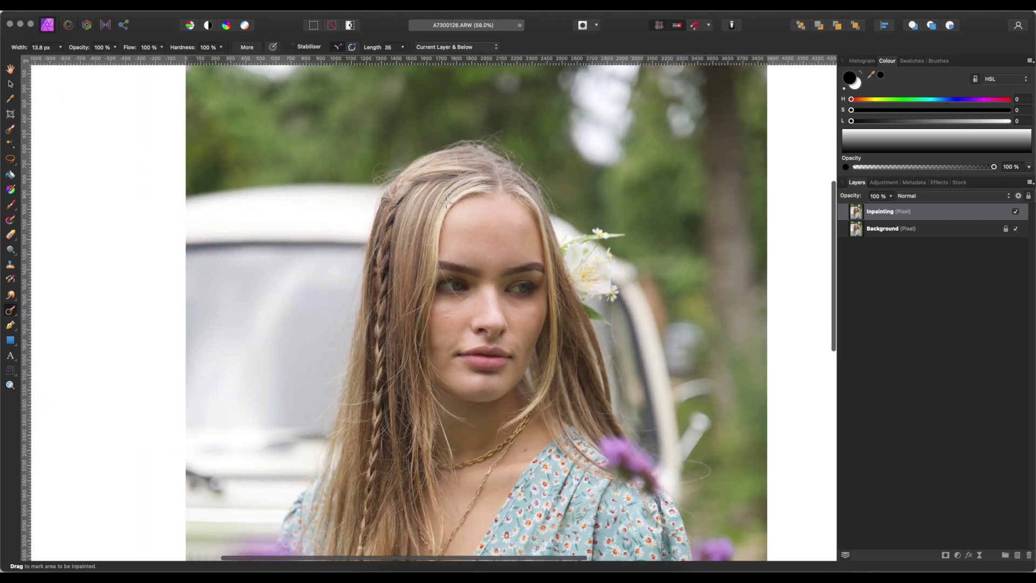
scroll(446, 202, down, 2)
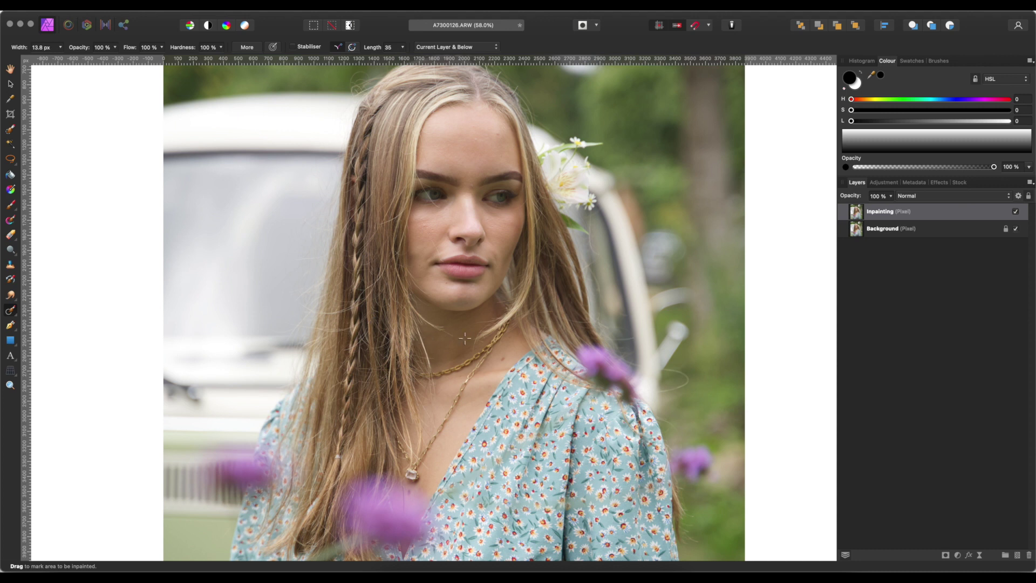
scroll(564, 345, down, 5)
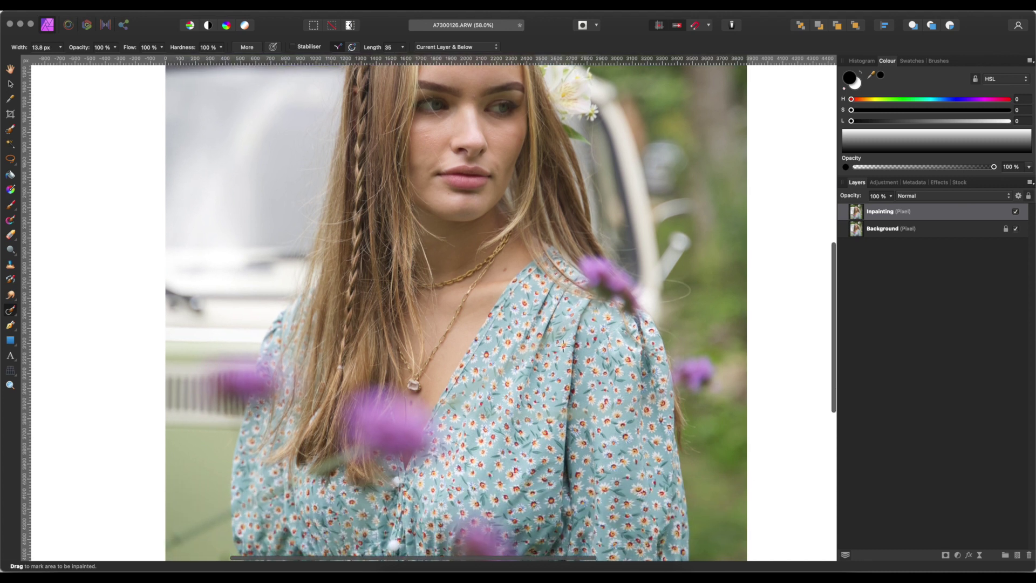
scroll(544, 340, right, 2)
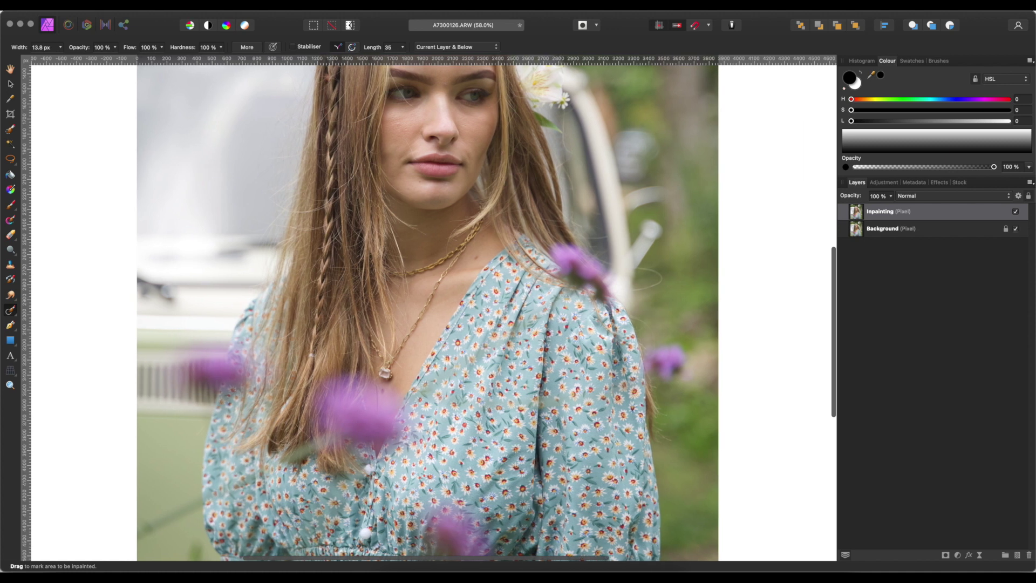
scroll(544, 340, down, 5)
scroll(544, 340, down, 3)
Step: Inpaint the looping stray hair beside the shoulder and the faint strand above it, using a brush about 21 to 24 px wide
scroll(592, 287, up, 5)
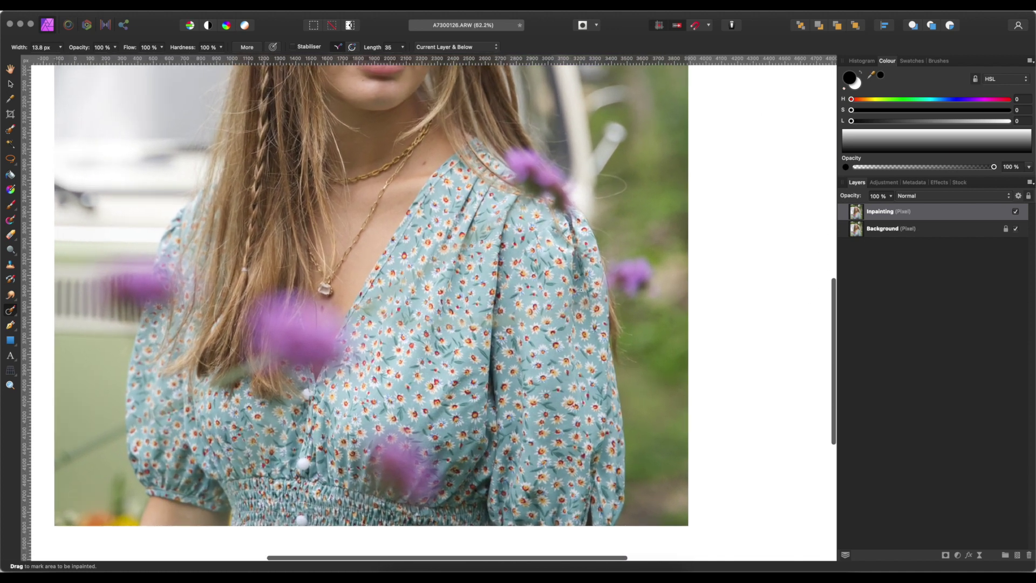
scroll(458, 259, up, 4)
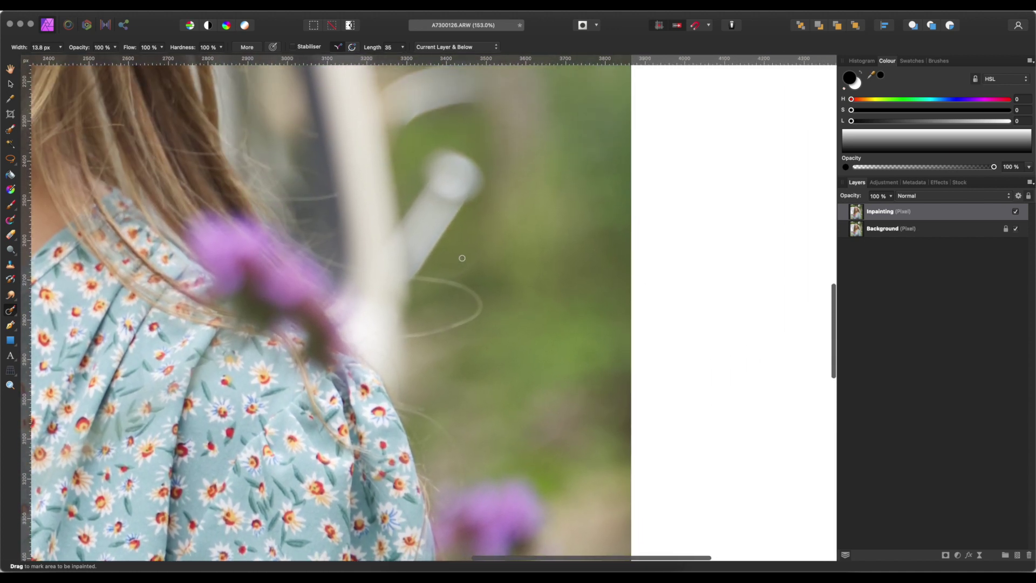
scroll(458, 260, down, 1)
scroll(451, 232, left, 1)
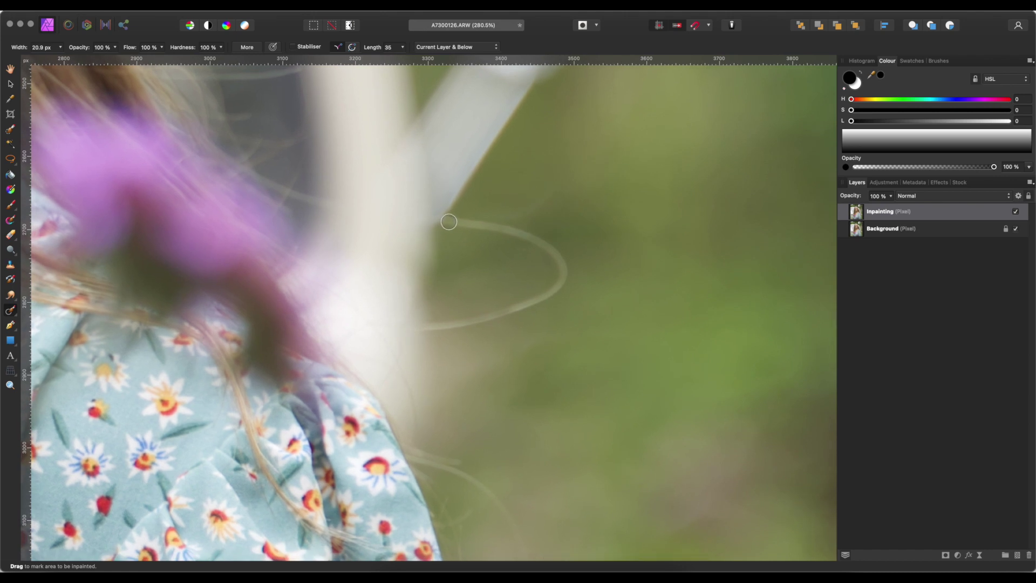
mouse_move(450, 223)
mouse_down()
mouse_move(538, 241)
mouse_move(565, 283)
mouse_move(426, 325)
mouse_up()
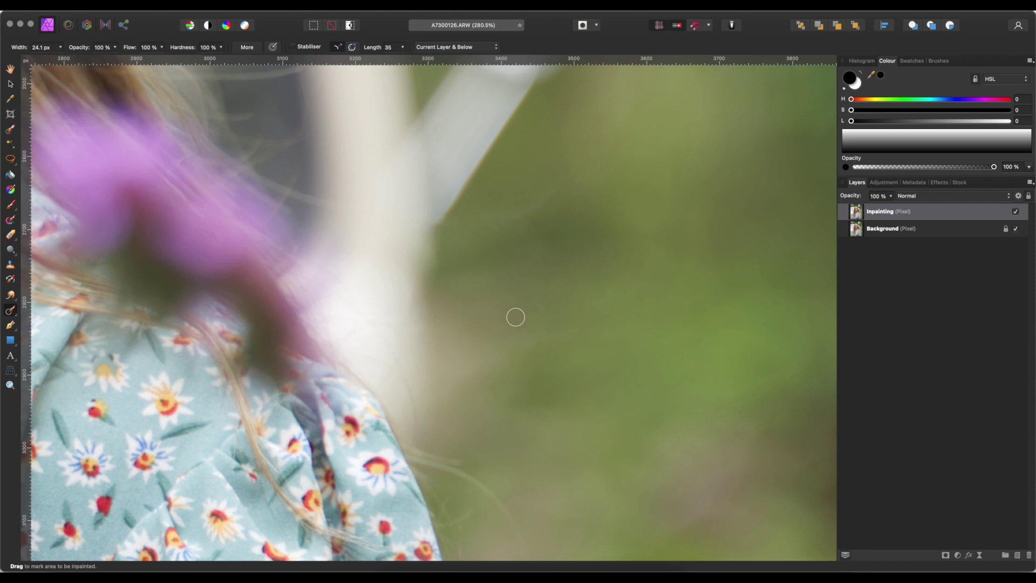
drag(490, 215, 562, 180)
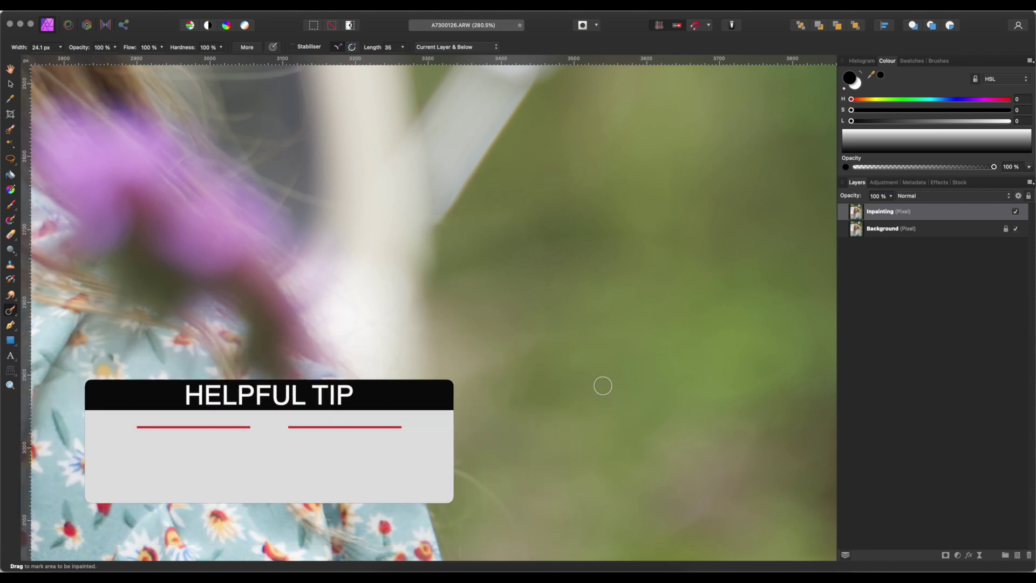
Step: Inpaint the curved stray hair against the green background beside the upper sleeve
scroll(676, 314, down, 5)
mouse_move(469, 303)
mouse_down()
mouse_move(504, 338)
mouse_move(527, 422)
mouse_up()
scroll(608, 265, down, 2)
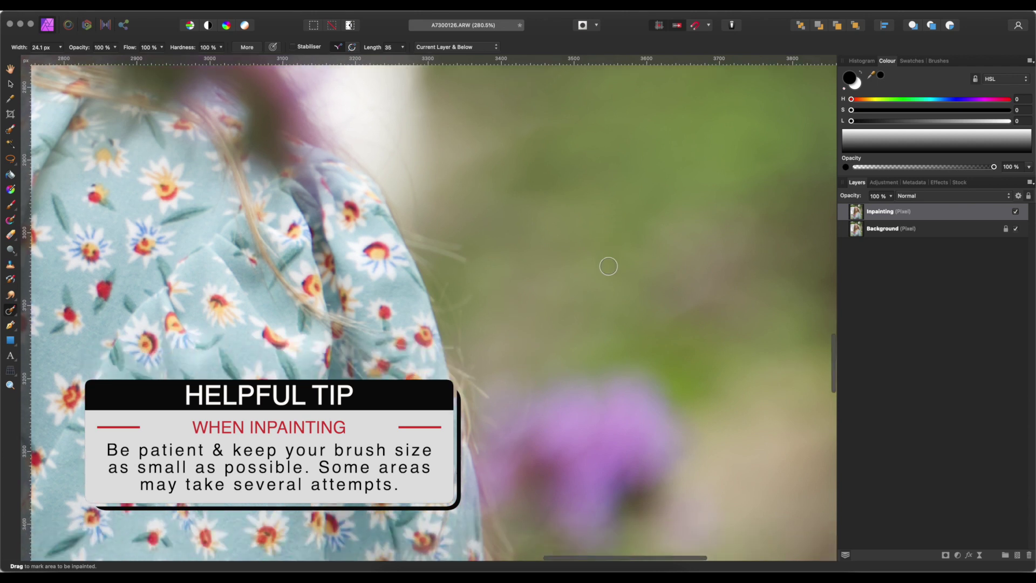
Step: Inpaint the looping flyaway hairs above the crown of the head against the green background, using the 24.1 px brush
scroll(469, 235, down, 8)
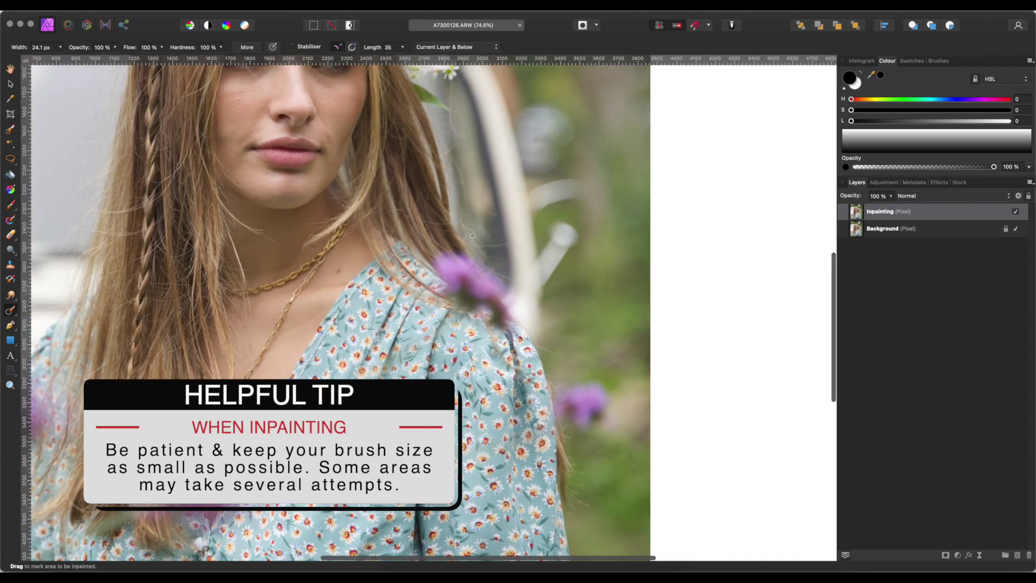
scroll(472, 236, down, 4)
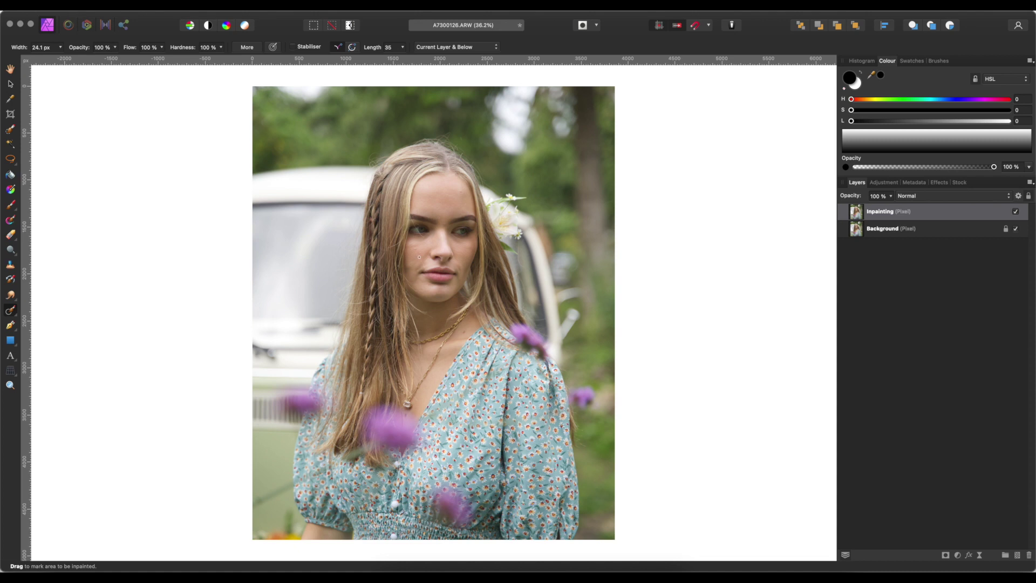
scroll(469, 140, up, 11)
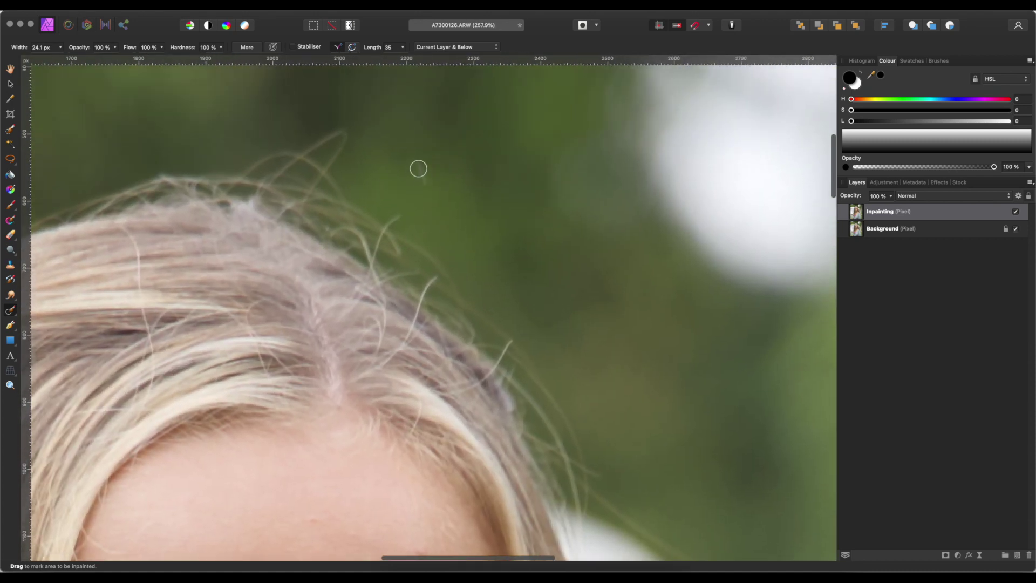
drag(418, 169, 430, 195)
mouse_move(428, 235)
mouse_down()
mouse_move(470, 222)
mouse_move(511, 253)
mouse_up()
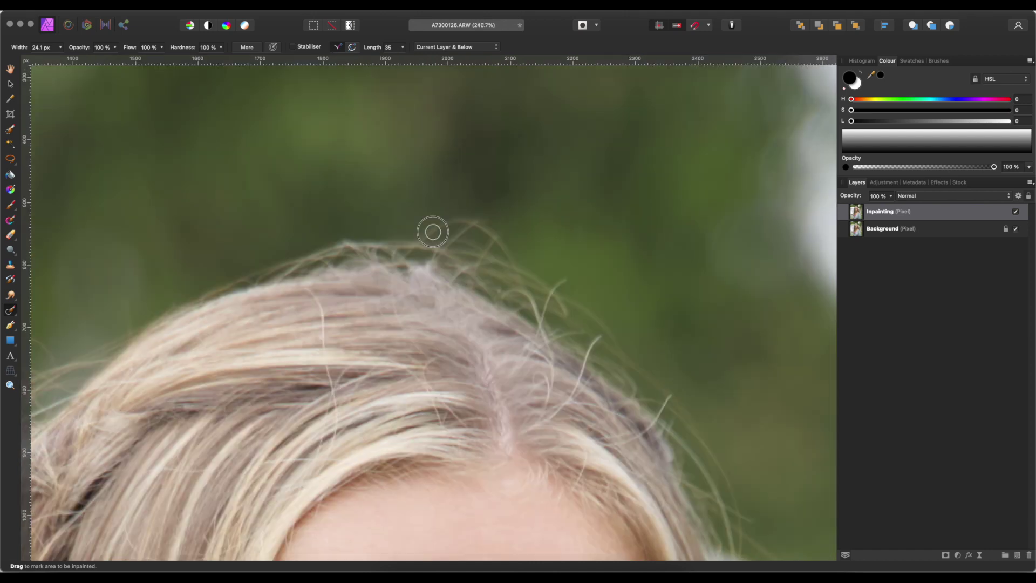
click(490, 223)
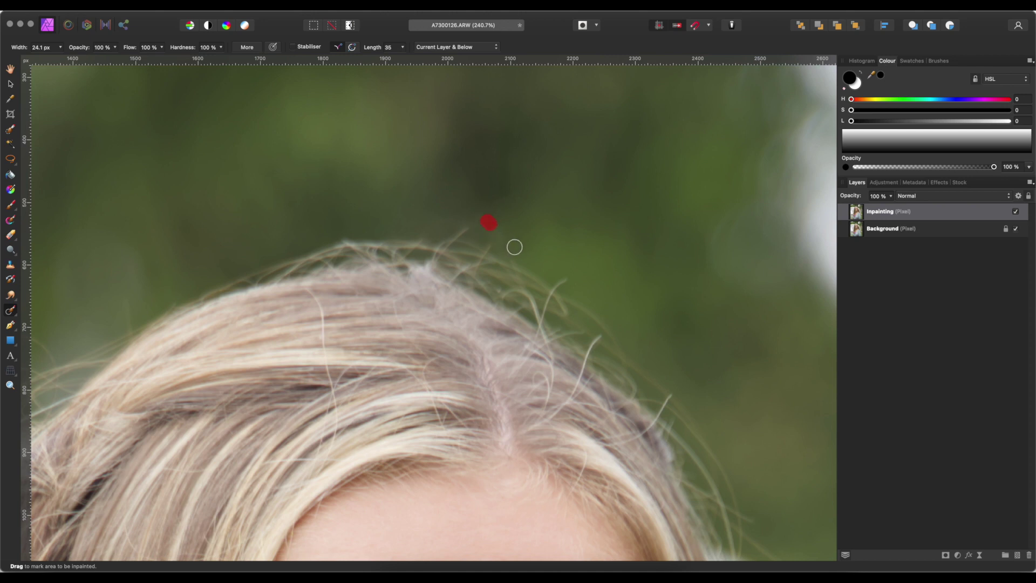
click(458, 231)
drag(493, 226, 470, 222)
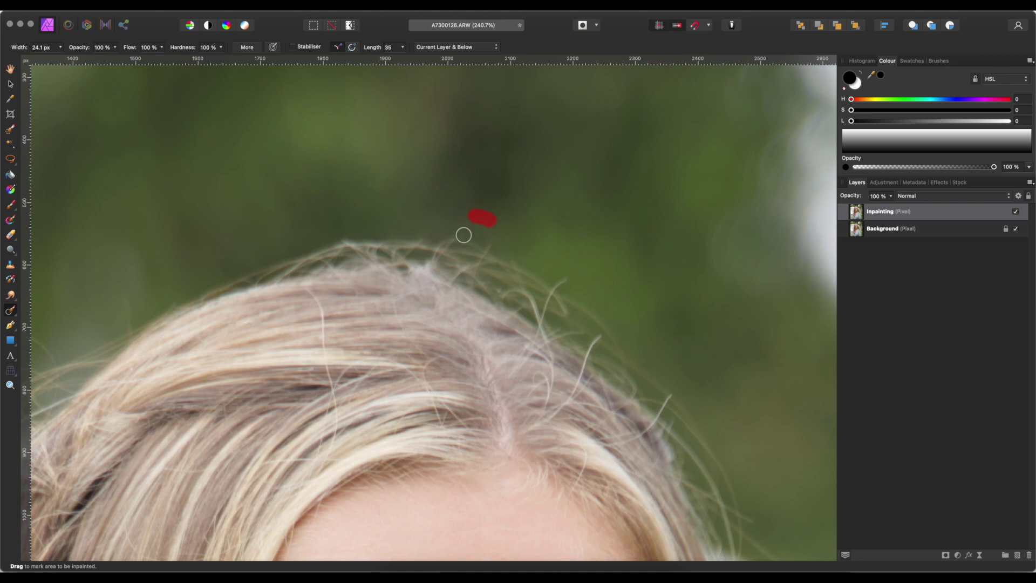
drag(488, 241, 495, 247)
Step: Inpaint the faint stray hair in the green background just outside the head's outline, above the braided side
scroll(436, 238, down, 8)
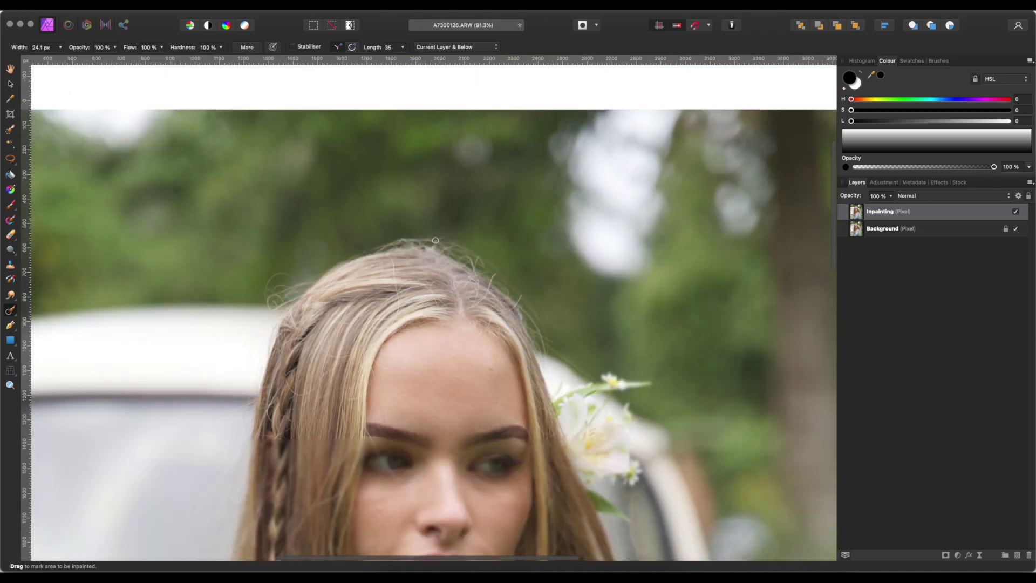
scroll(436, 240, down, 3)
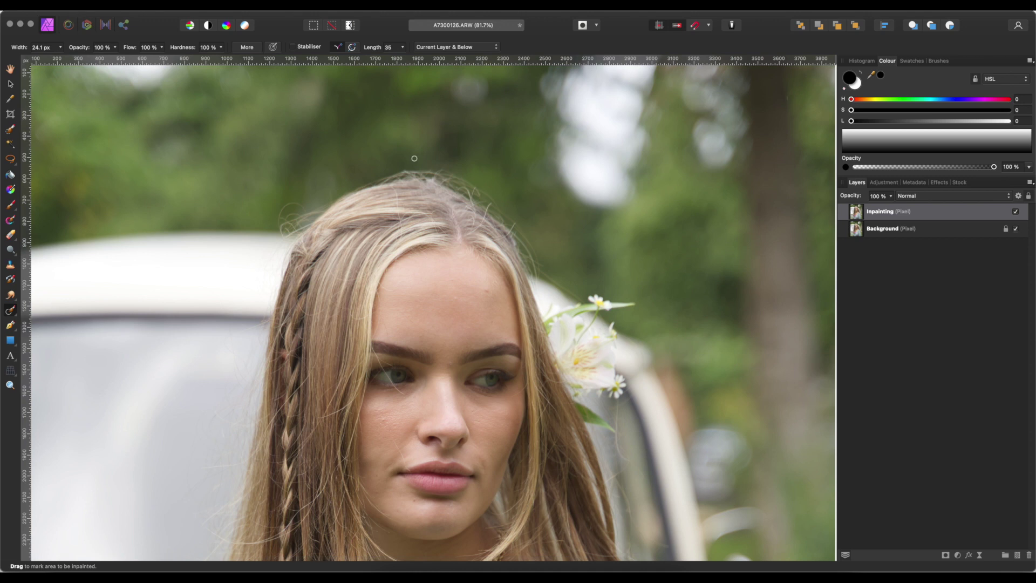
scroll(328, 186, up, 7)
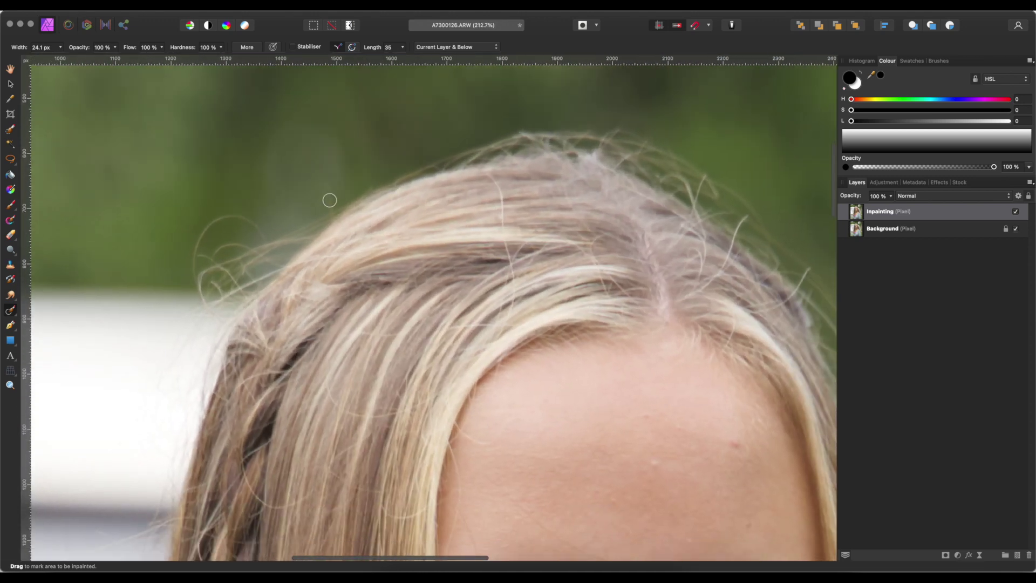
drag(331, 188, 331, 207)
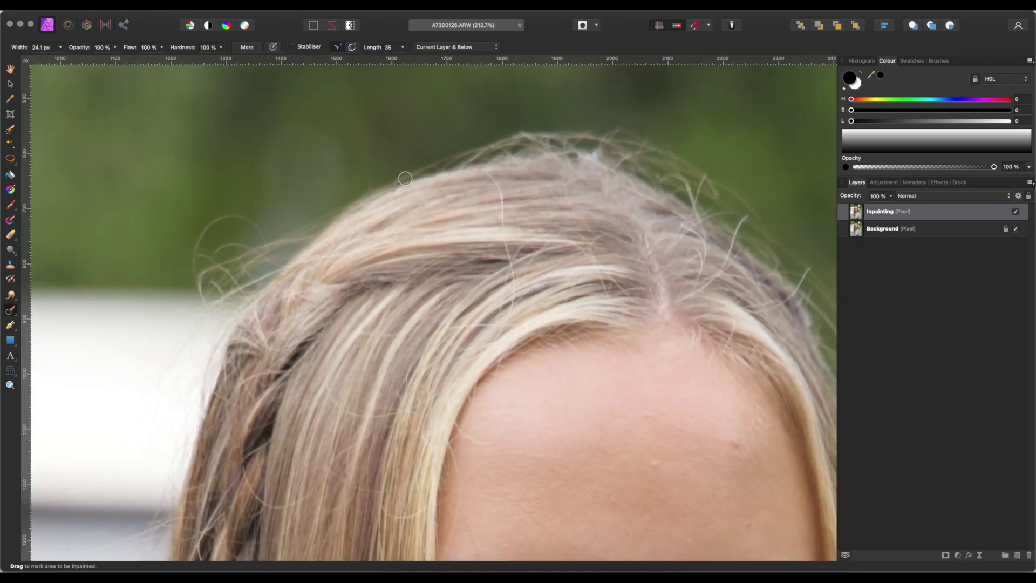
scroll(435, 148, right, 3)
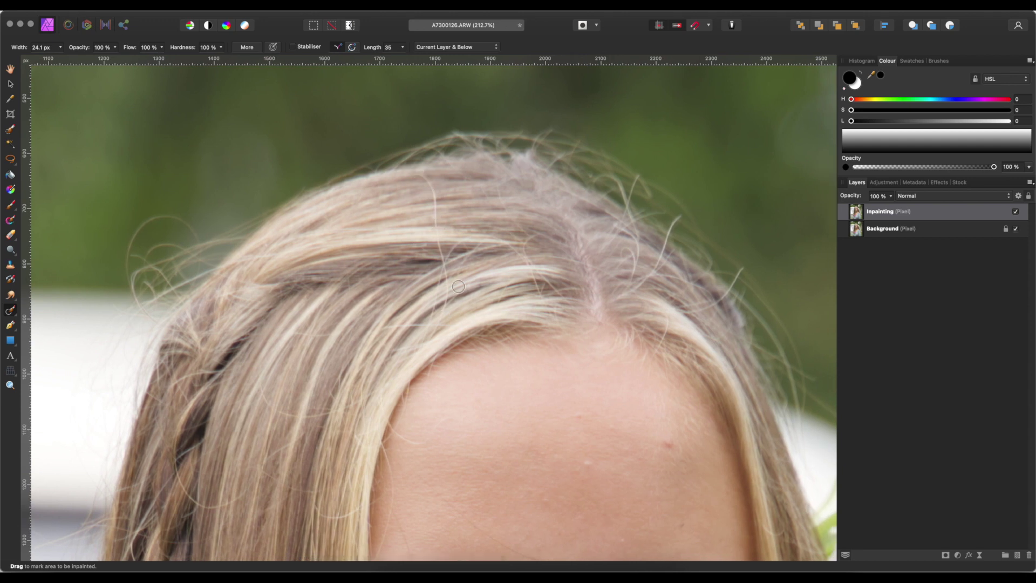
Step: Inpaint the stray strand that runs down across the combed hair between the crown and the forehead
scroll(459, 287, down, 10)
scroll(459, 286, down, 3)
scroll(465, 256, up, 3)
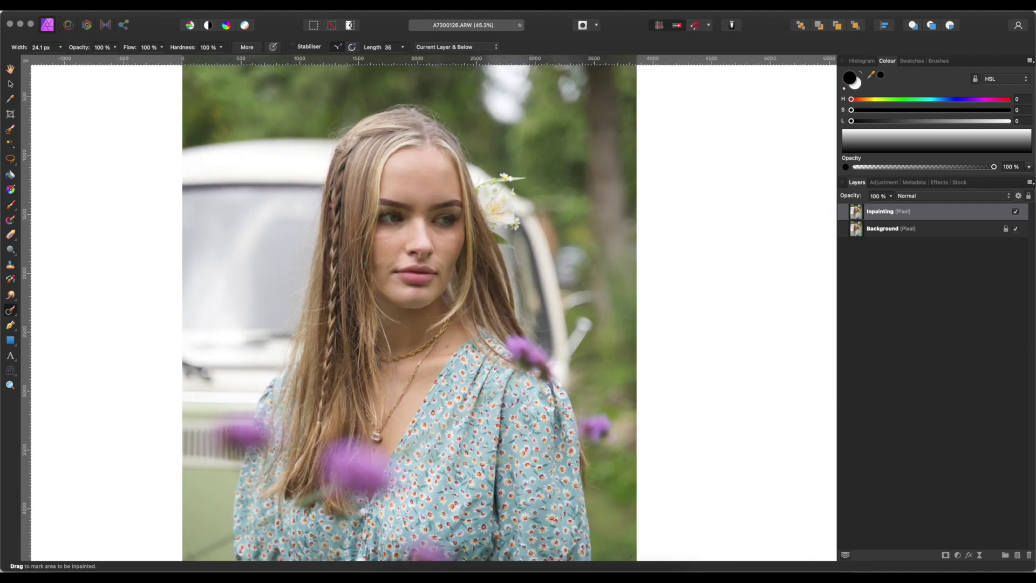
scroll(389, 116, up, 5)
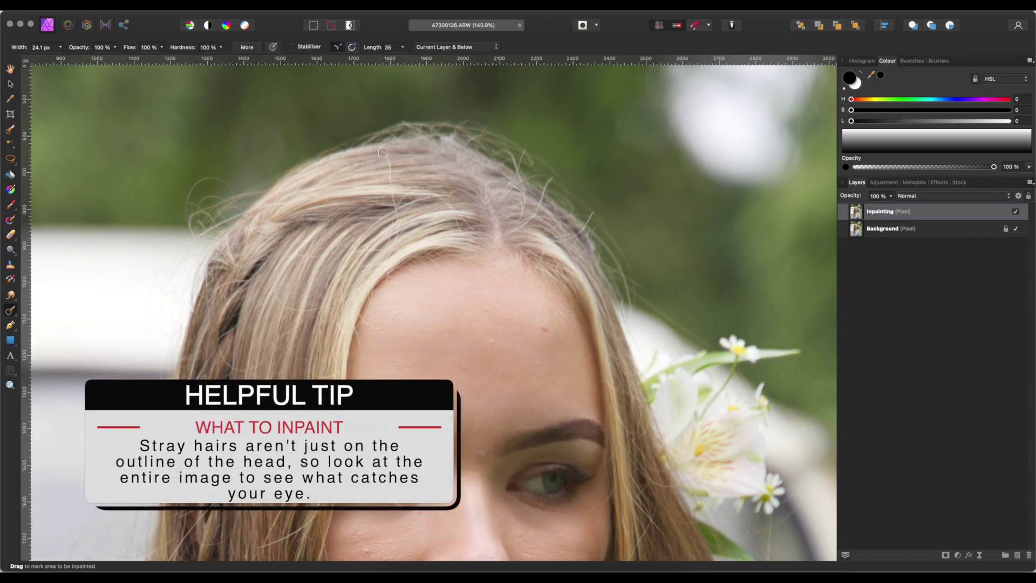
mouse_move(383, 152)
mouse_down()
mouse_move(400, 233)
mouse_move(390, 256)
mouse_up()
scroll(382, 219, up, 3)
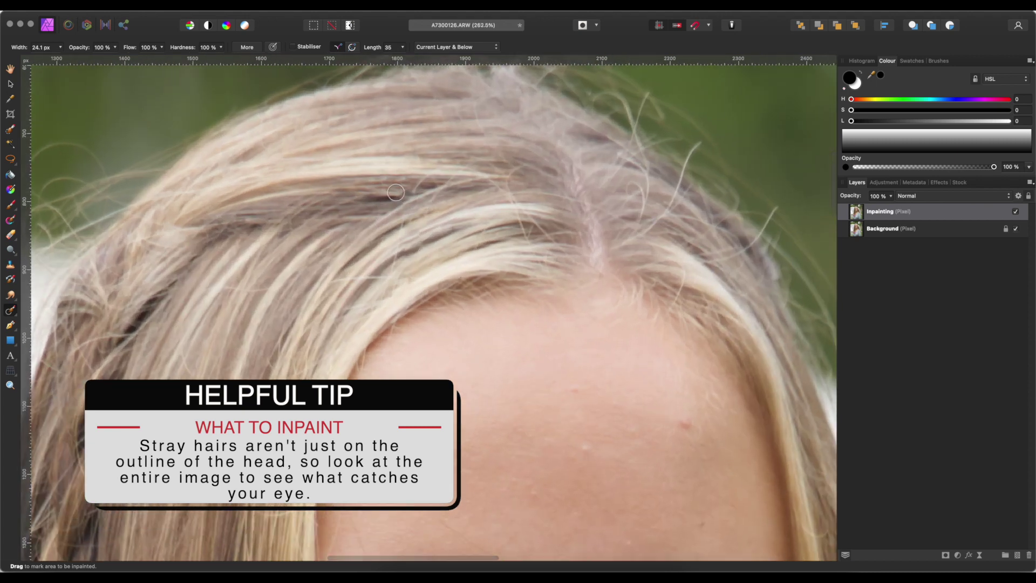
drag(398, 195, 420, 192)
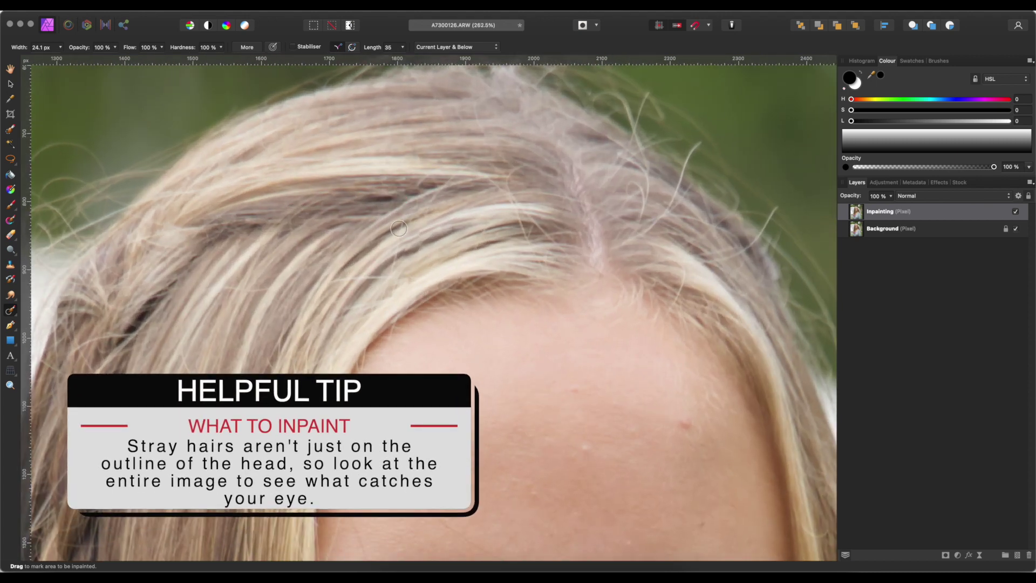
drag(460, 230, 410, 244)
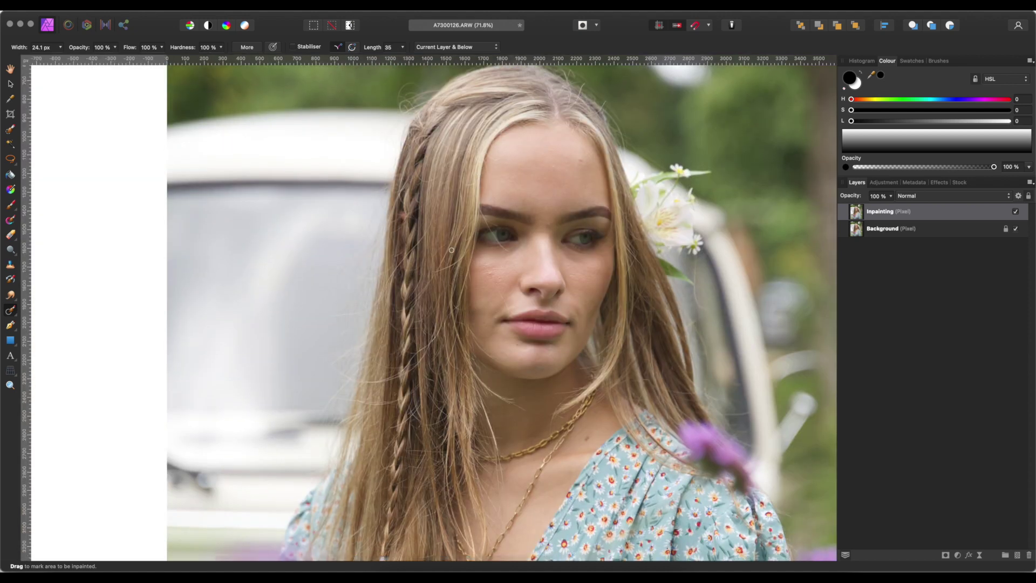
scroll(446, 156, up, 5)
scroll(485, 173, up, 2)
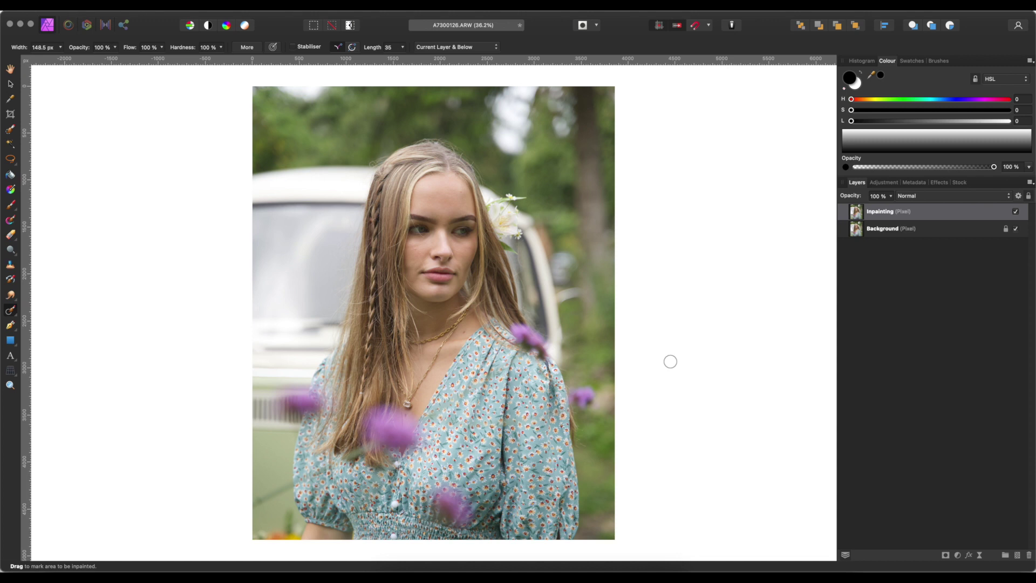
Step: Compare the portrait before and after the retouching by hiding and showing the Inpainting layer
click(1016, 212)
click(1017, 212)
click(1017, 214)
click(1017, 214)
click(1017, 214)
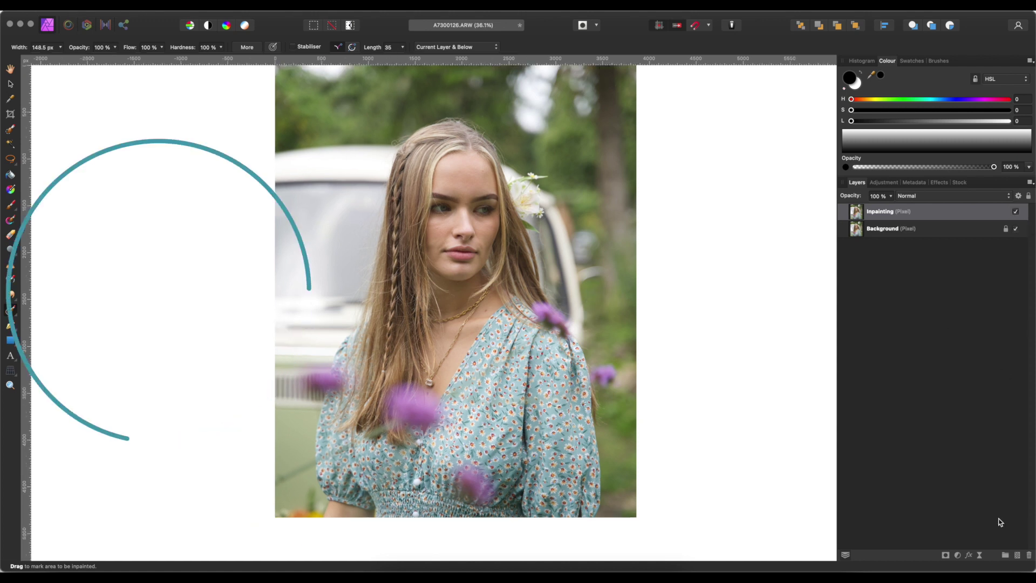
Step: Add a new empty pixel layer above the Inpainting layer and name it "Skin Clean Up"
key(super+shift+n)
double_click(896, 216)
text(Skin)
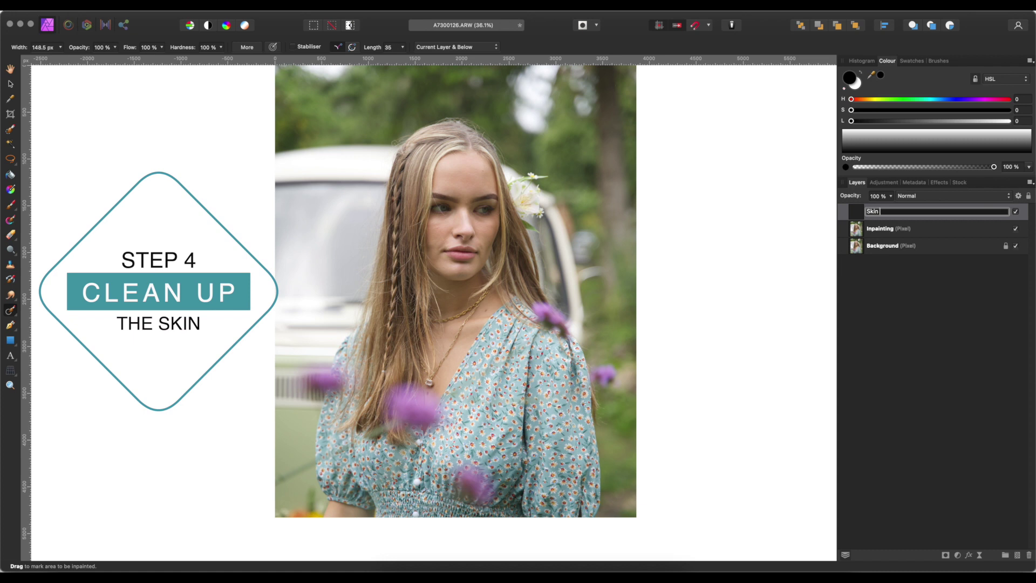
text( Clean Up)
key(Return)
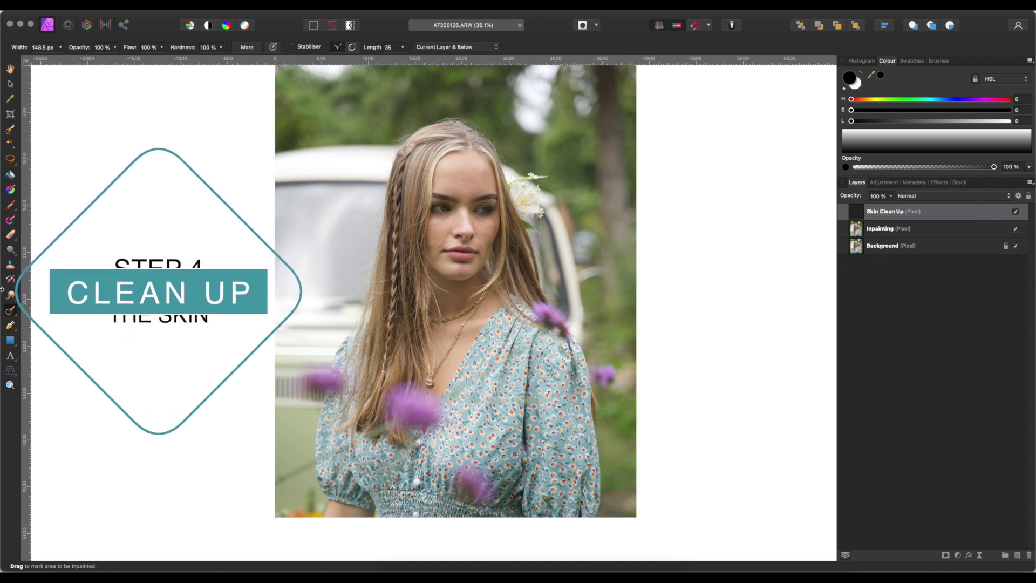
Step: Choose the Patch Tool and set its source to Current Layer & Below
click(13, 311)
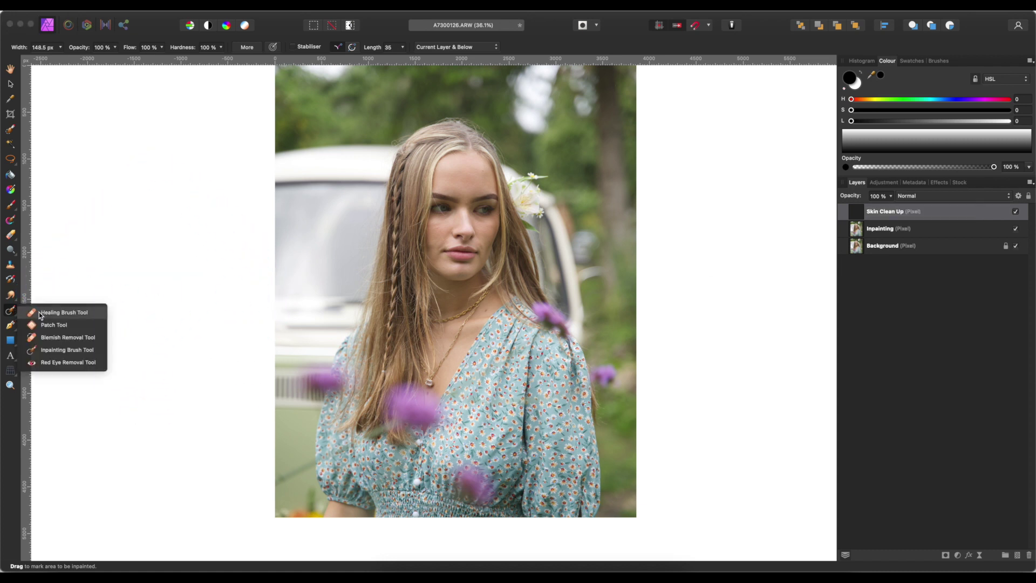
click(89, 327)
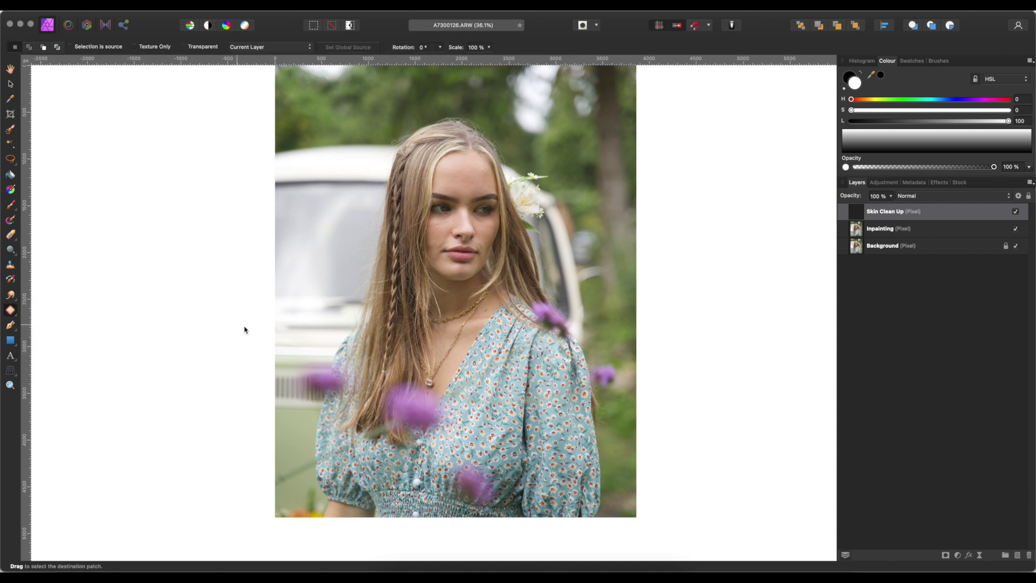
click(280, 49)
click(277, 59)
scroll(512, 293, up, 5)
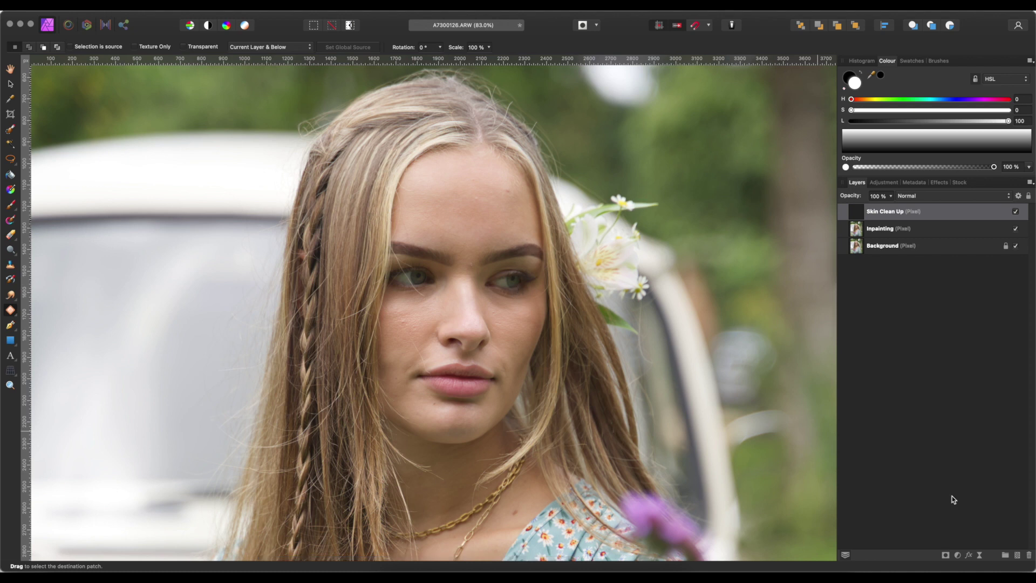
Step: Add a Black and White adjustment above the Skin Clean Up layer with Red set to -100 %
click(958, 555)
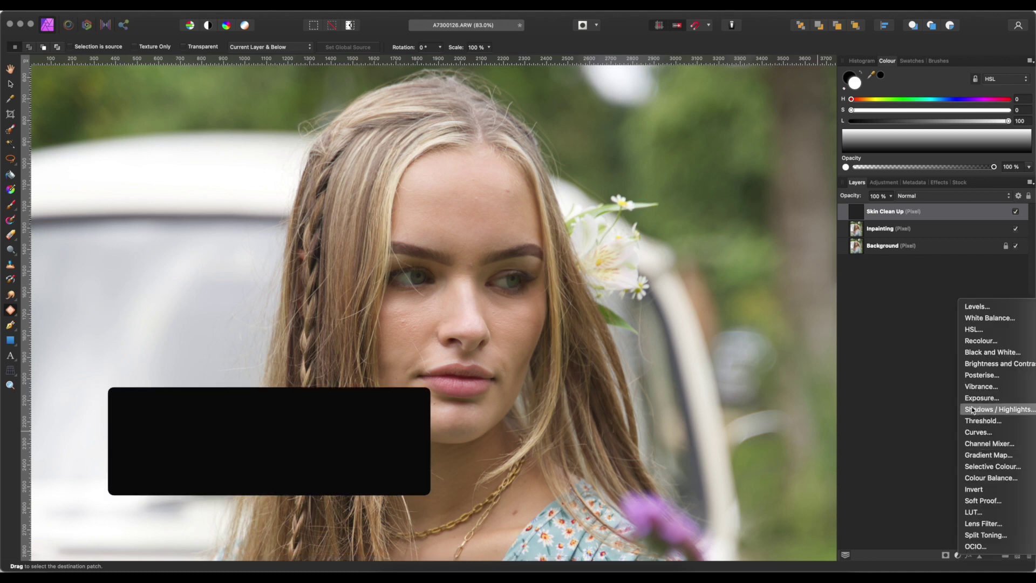
click(981, 353)
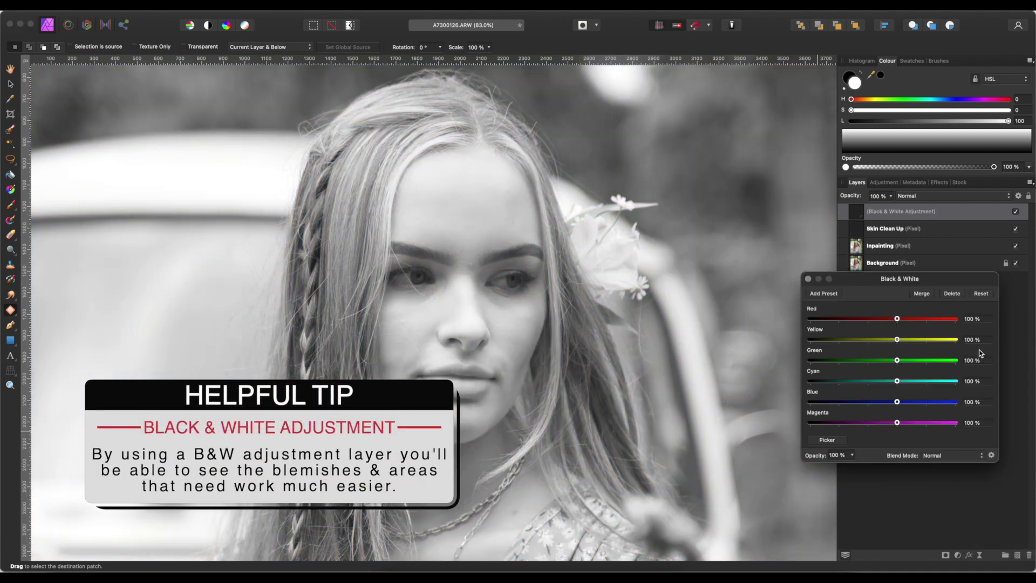
drag(897, 320, 857, 320)
drag(845, 320, 840, 319)
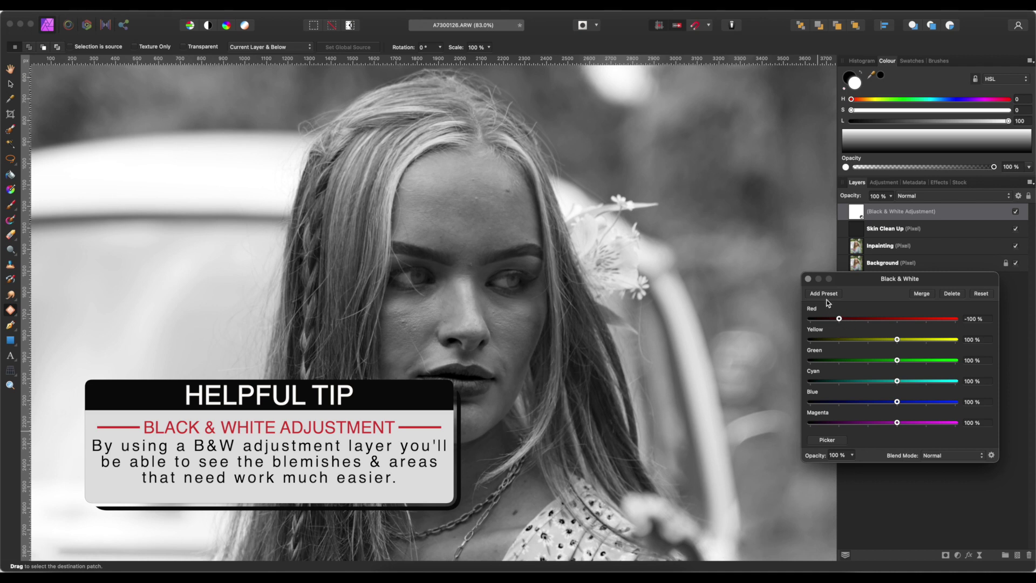
click(808, 280)
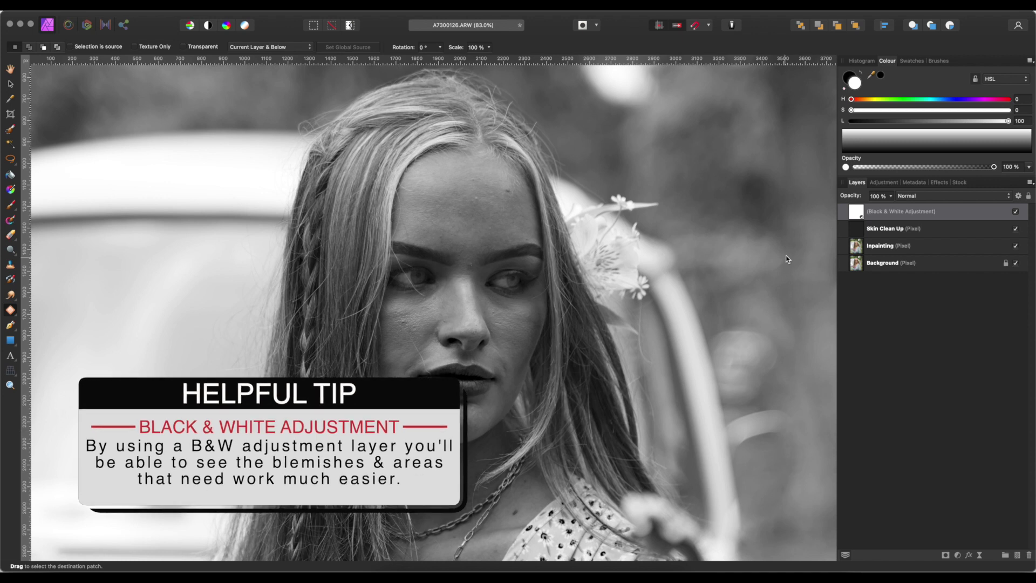
Step: Compare the facial skin with the Black & White adjustment hidden and shown to examine its blemishes
scroll(547, 289, up, 5)
scroll(524, 253, down, 2)
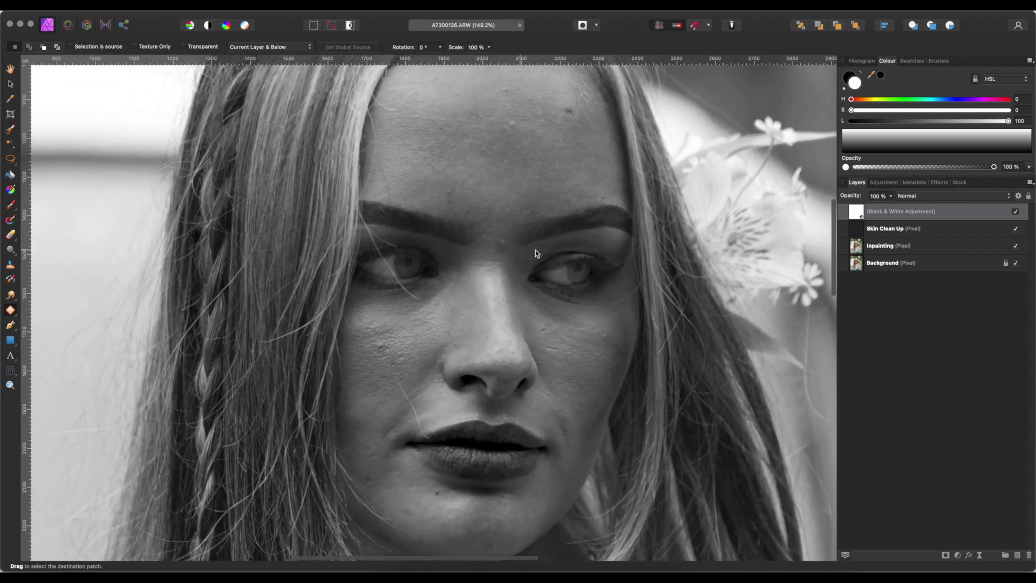
click(1016, 212)
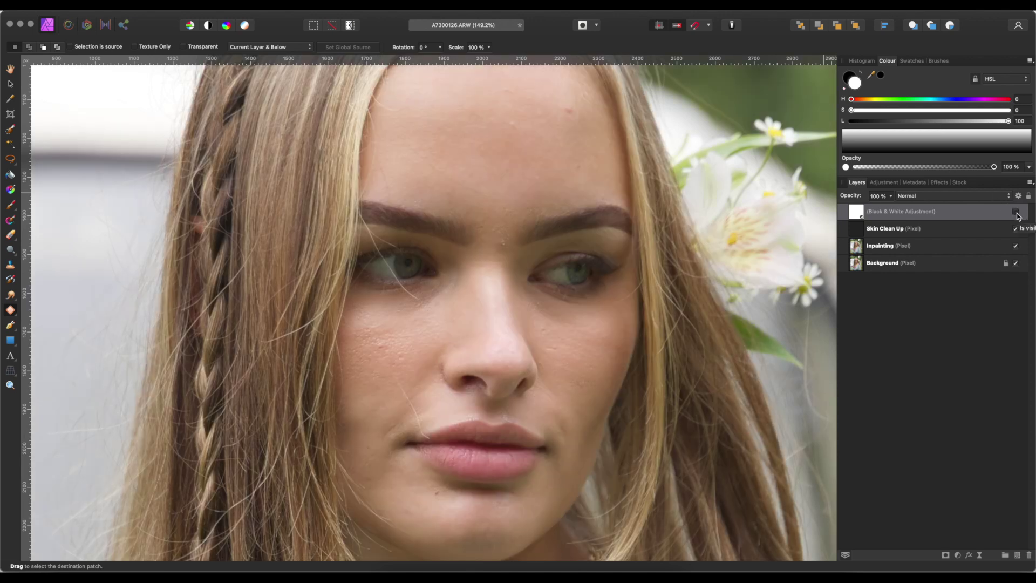
click(1016, 212)
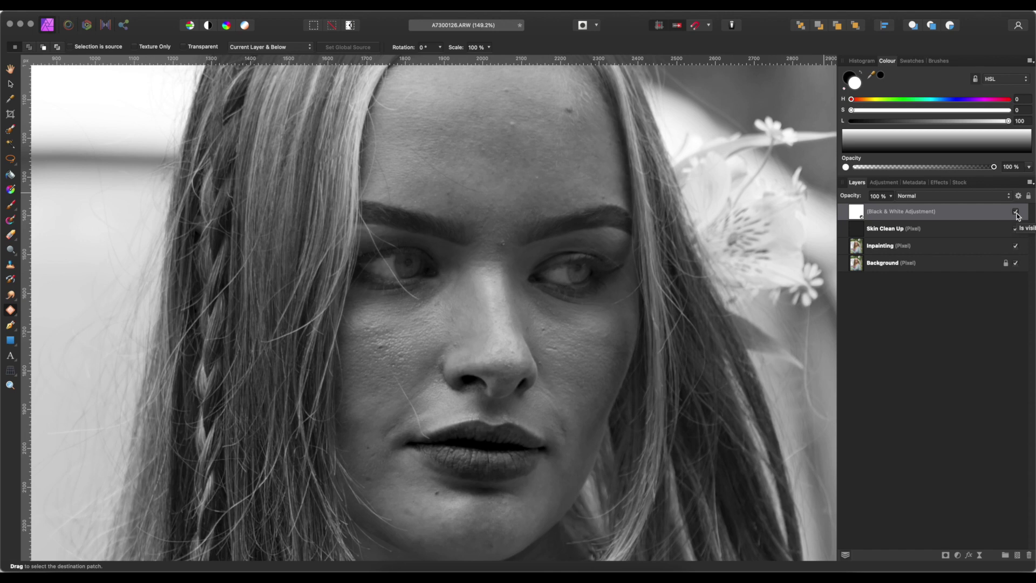
Step: Patch the small uneven area on the lower chin with nearby skin on the Skin Clean Up layer
click(867, 234)
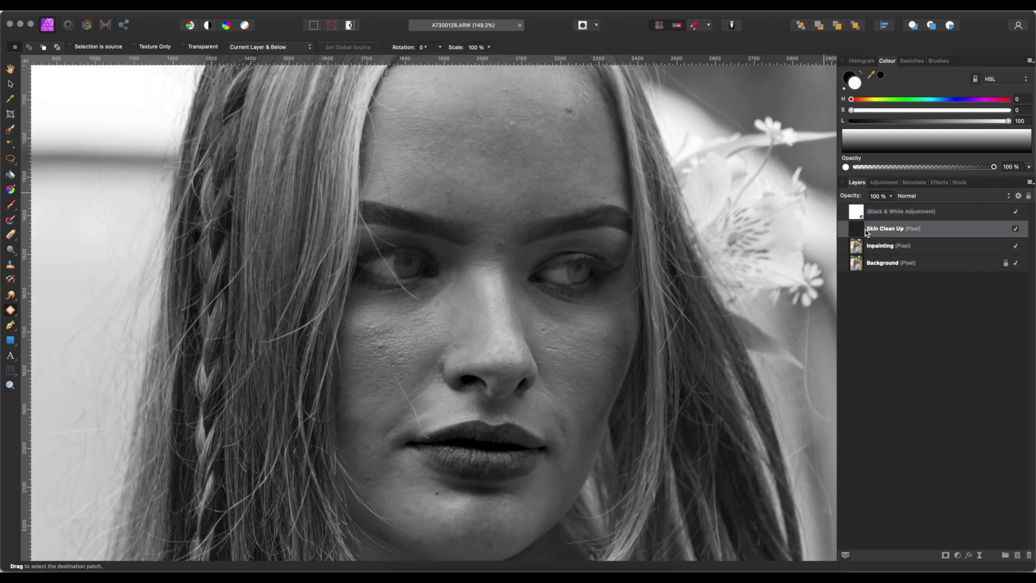
scroll(591, 410, down, 5)
scroll(519, 385, up, 4)
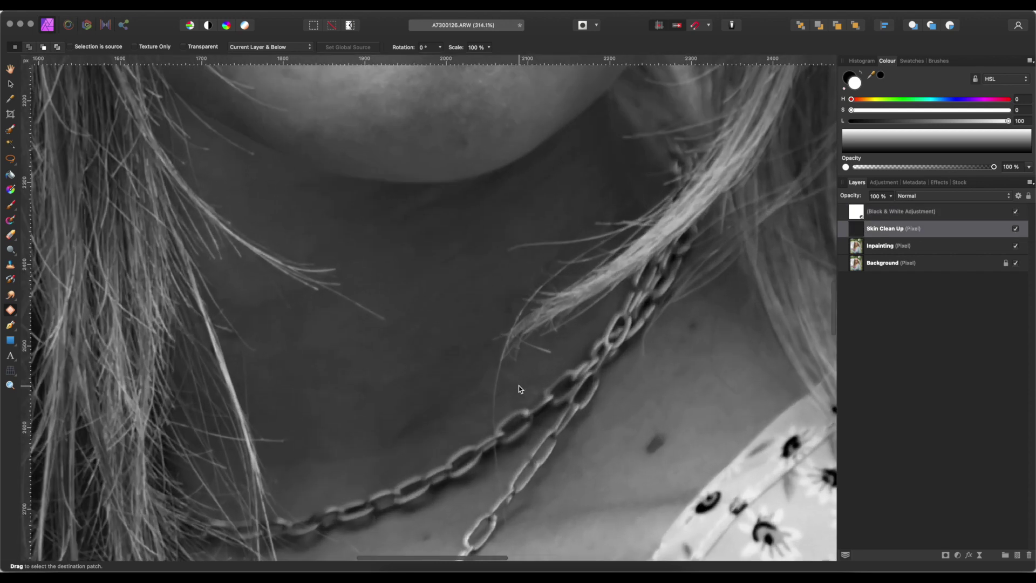
scroll(519, 387, up, 5)
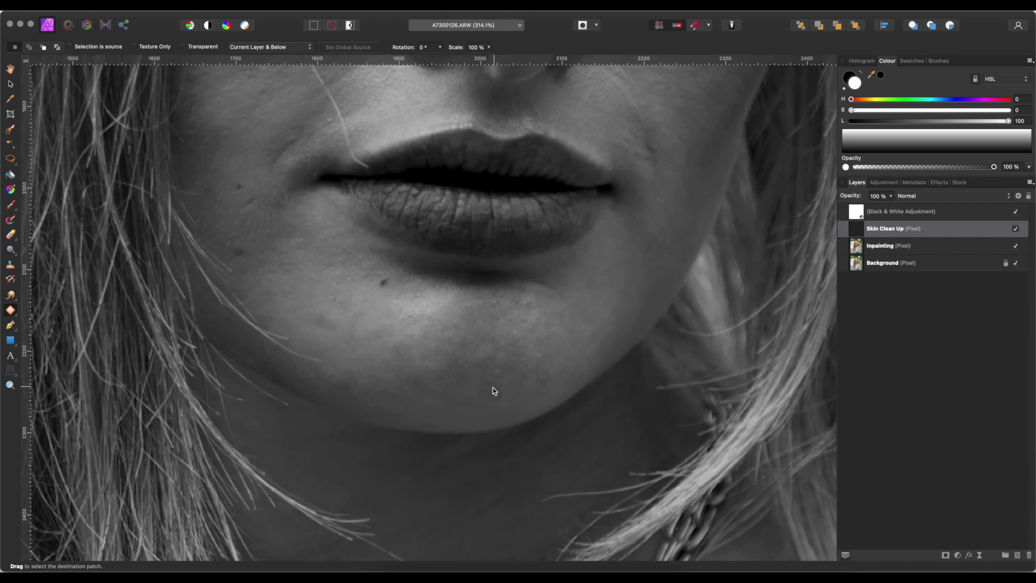
mouse_move(497, 401)
mouse_down()
mouse_move(504, 374)
mouse_move(484, 386)
mouse_move(487, 402)
mouse_up()
click(524, 350)
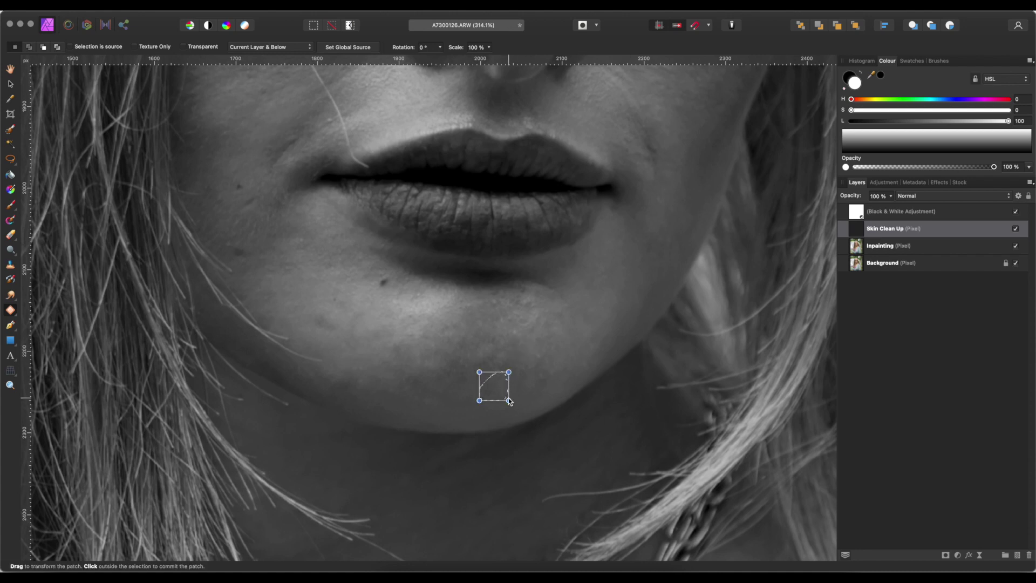
click(565, 357)
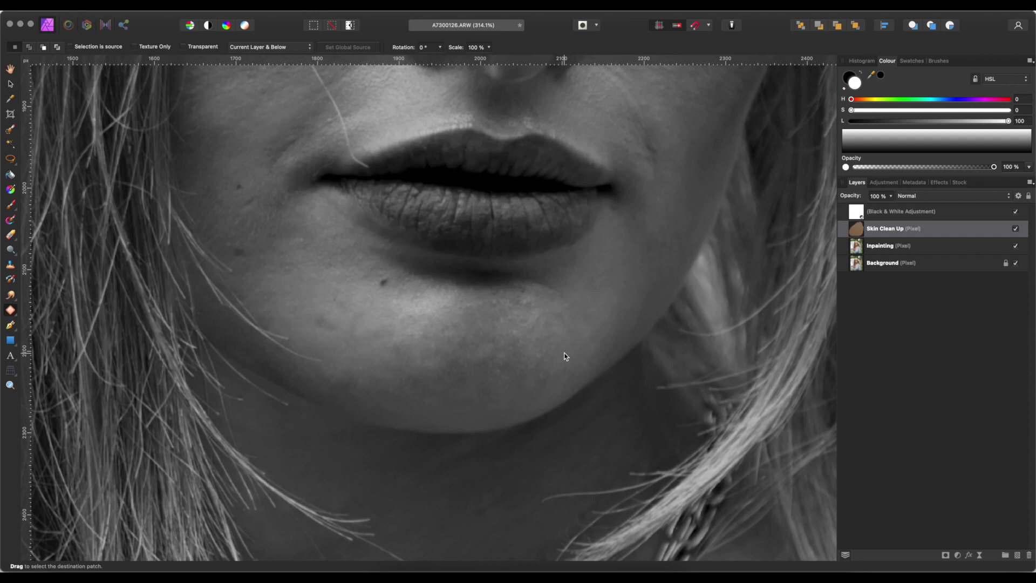
Step: Compare the patched chin with the Skin Clean Up layer hidden and shown
click(1015, 230)
click(1016, 230)
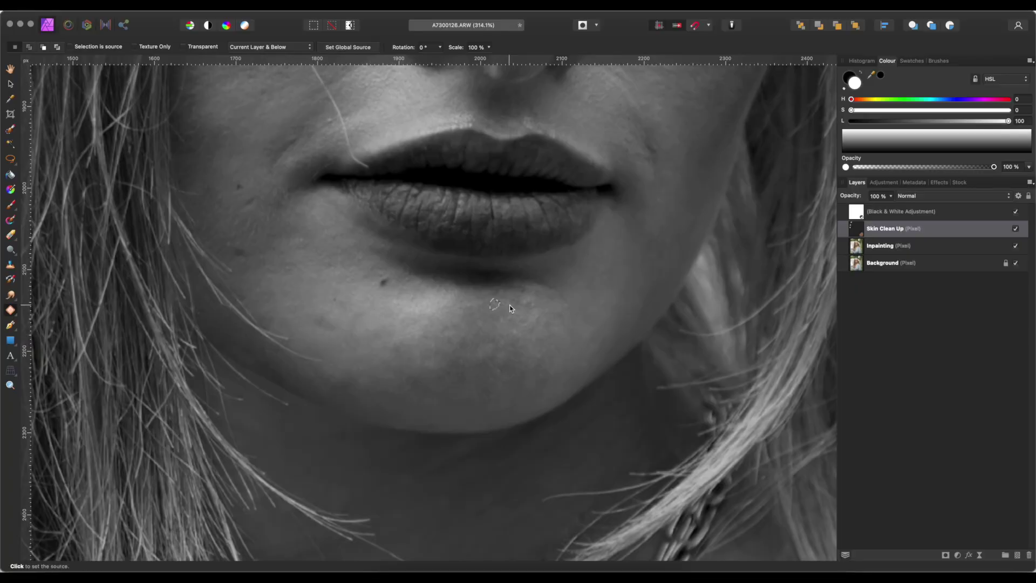
Step: Patch the small blemishes beside and on the nose with nearby skin on the Skin Clean Up layer
scroll(321, 325, up, 5)
scroll(320, 326, left, 3)
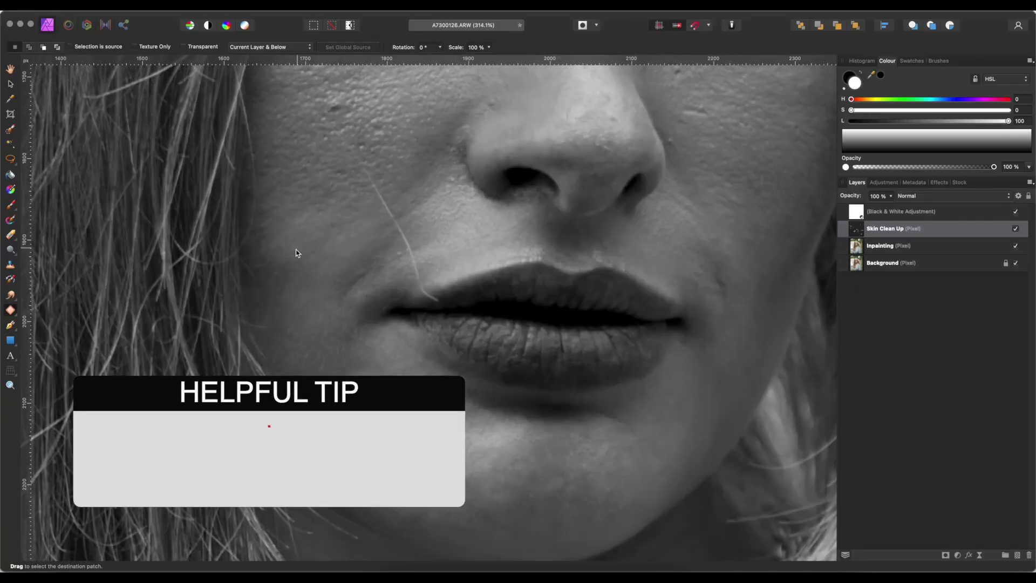
scroll(440, 305, up, 5)
drag(424, 270, 421, 282)
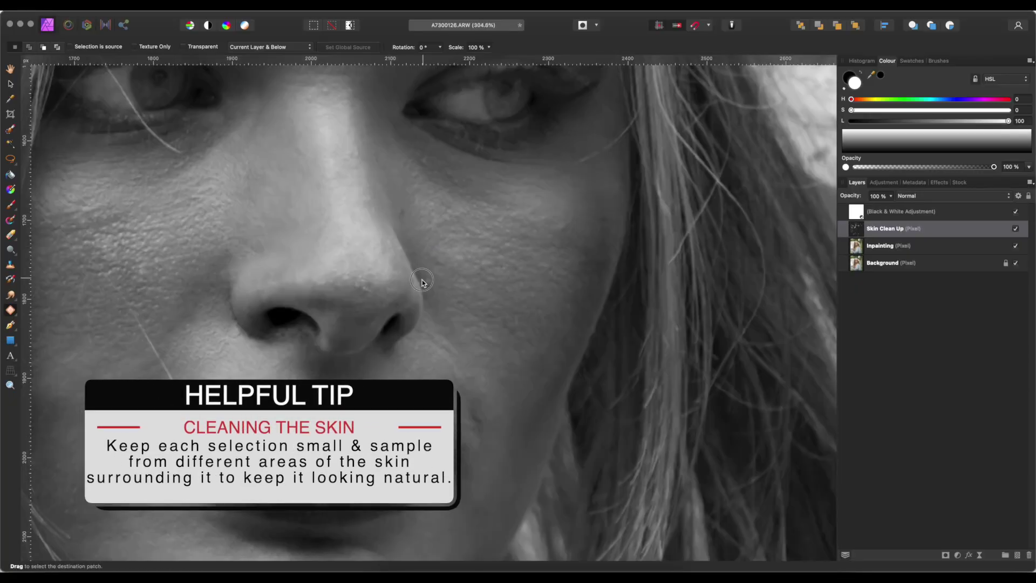
click(397, 197)
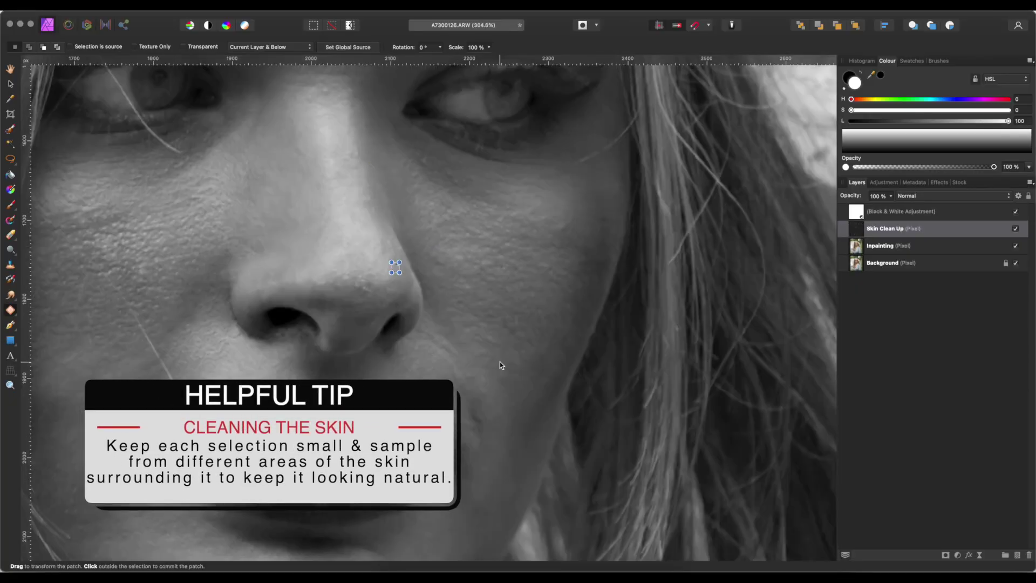
scroll(399, 248, up, 3)
drag(429, 334, 427, 336)
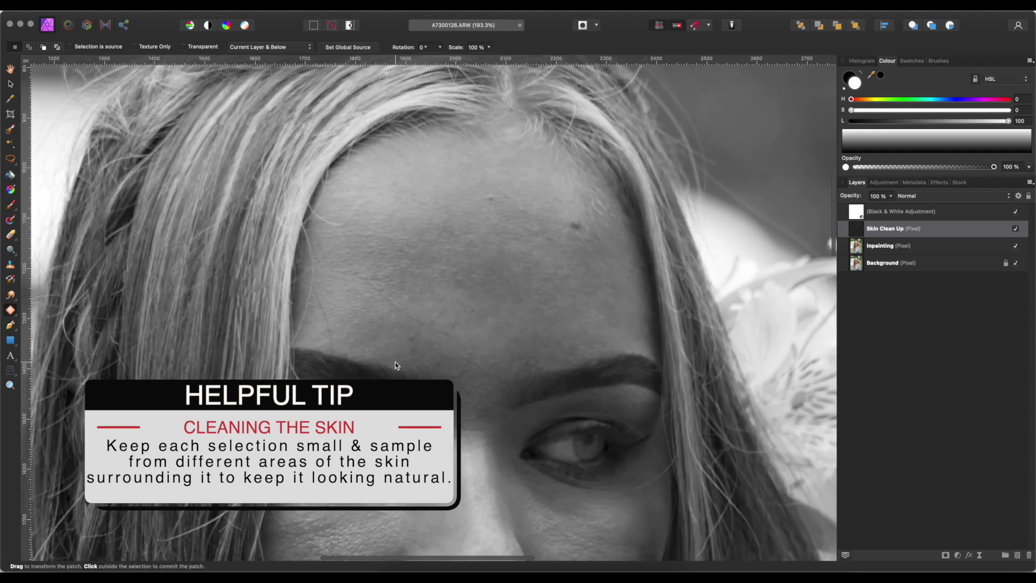
Step: Patch the small blemishes on the forehead and neck with surrounding skin, keeping each selection small
scroll(395, 366, up, 10)
drag(379, 310, 404, 311)
scroll(392, 311, up, 5)
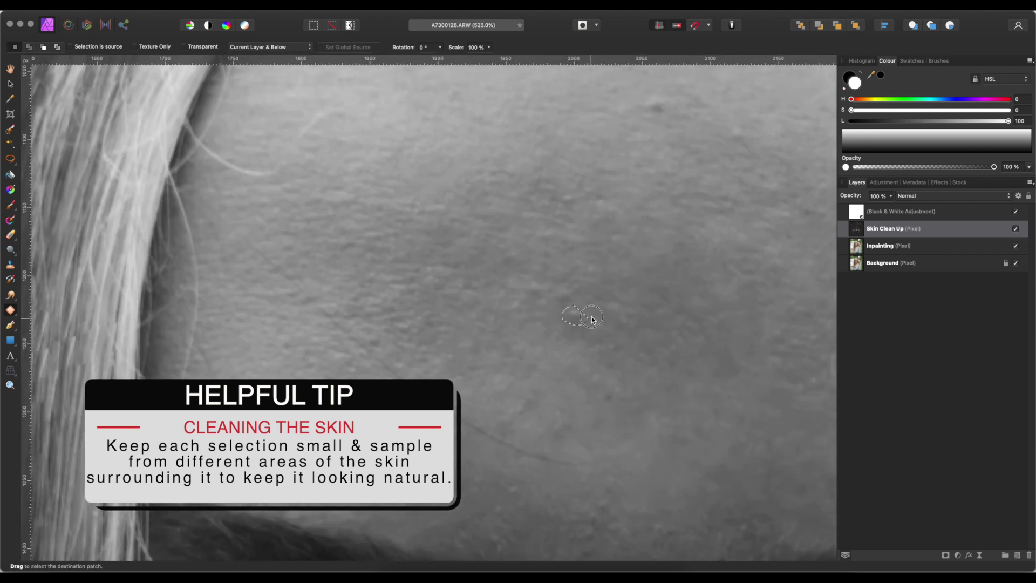
drag(562, 341, 561, 339)
click(700, 351)
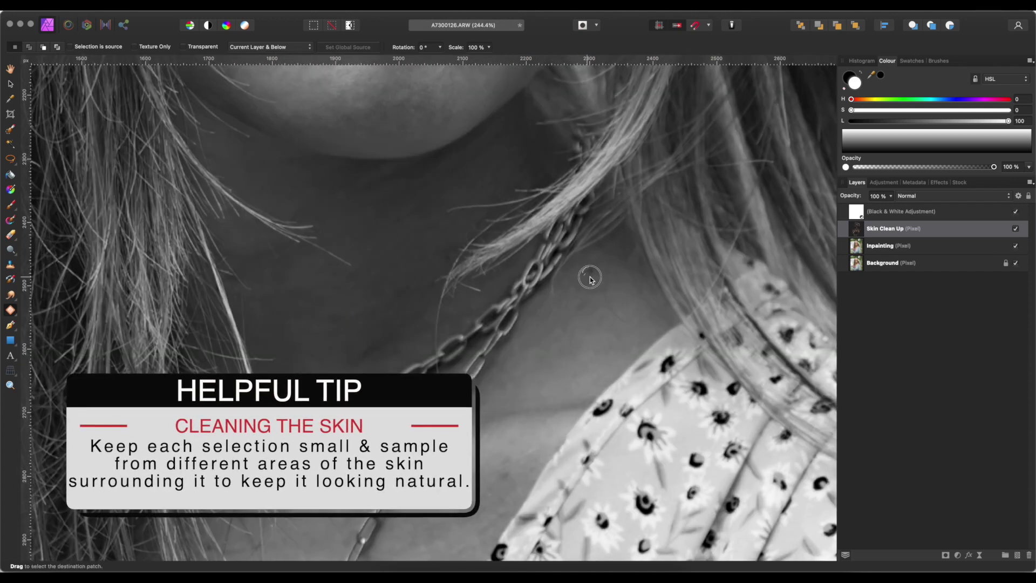
drag(262, 268, 297, 287)
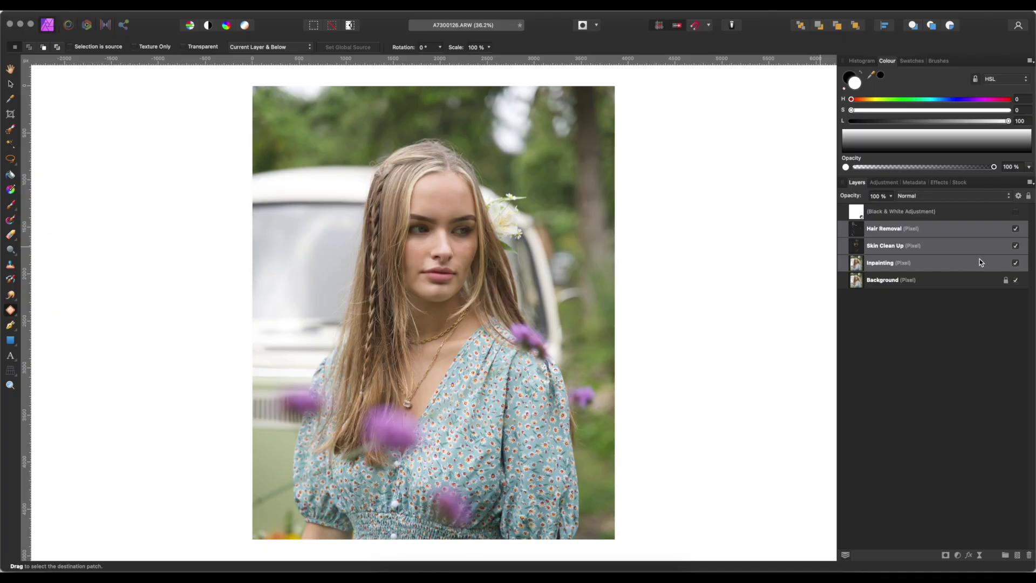
Step: Compare the portrait before and after retouching by hiding and showing the Hair Removal, Skin Clean Up and Inpainting layers
click(1016, 229)
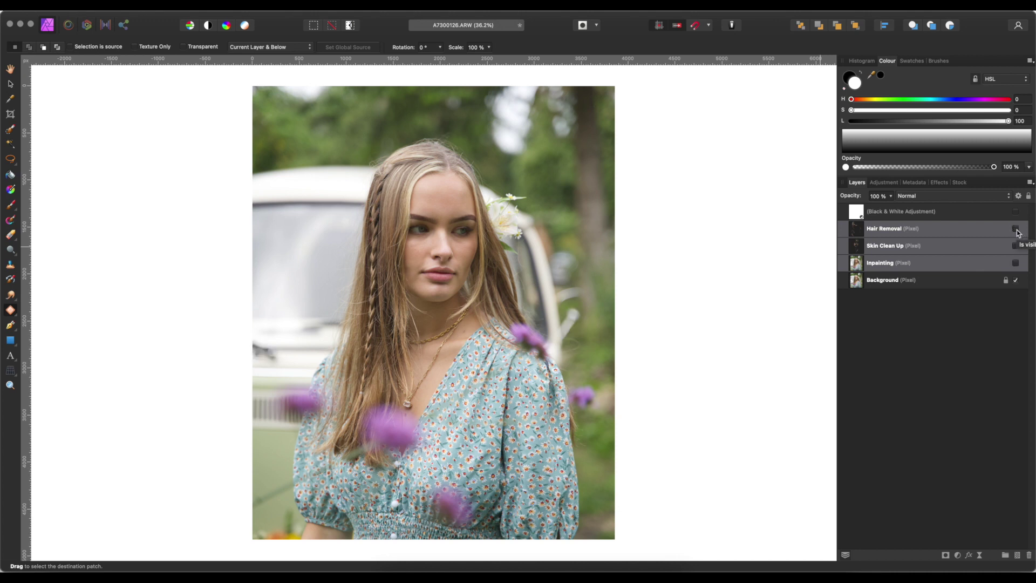
click(1015, 229)
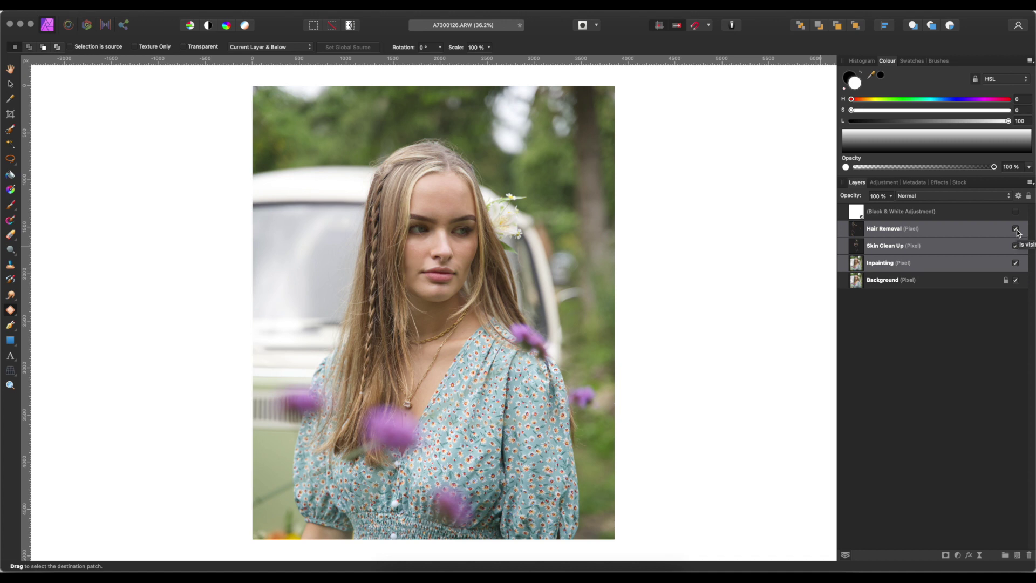
click(1016, 229)
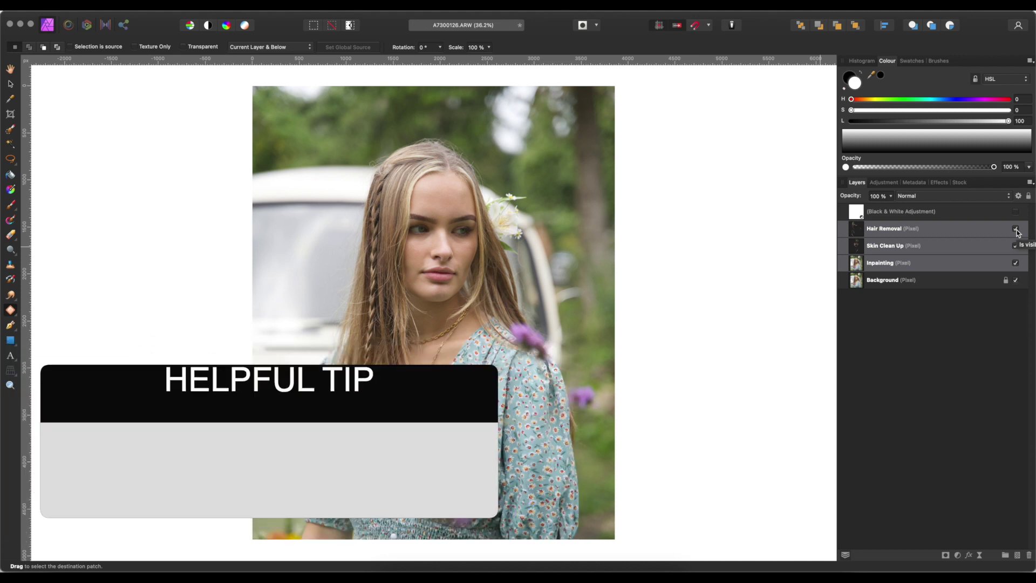
Step: Stamp the visible layers into a new pixel layer and apply Frequency Separation to it with a 4.8 px radius
key(super+alt+shift+e)
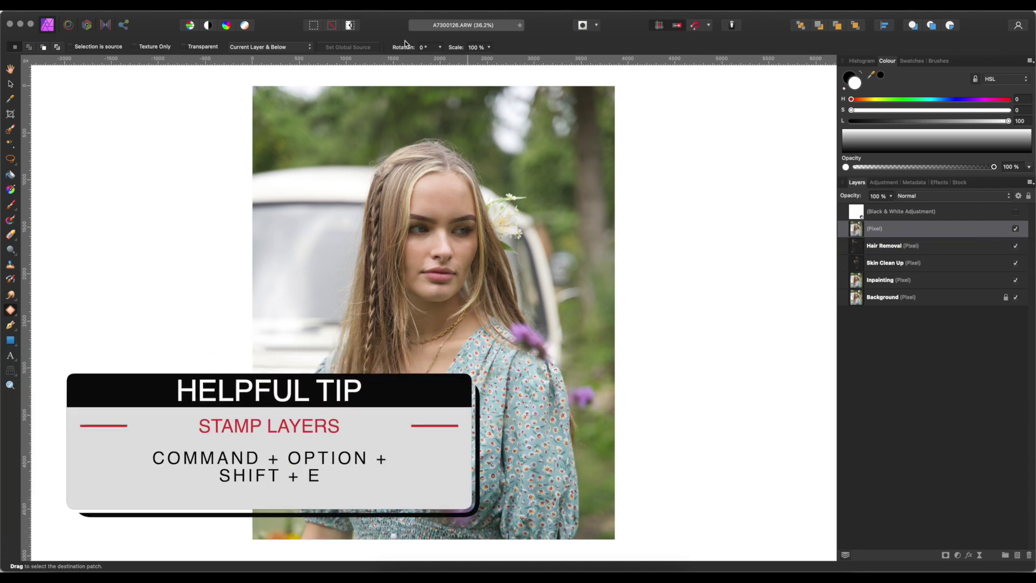
click(308, 9)
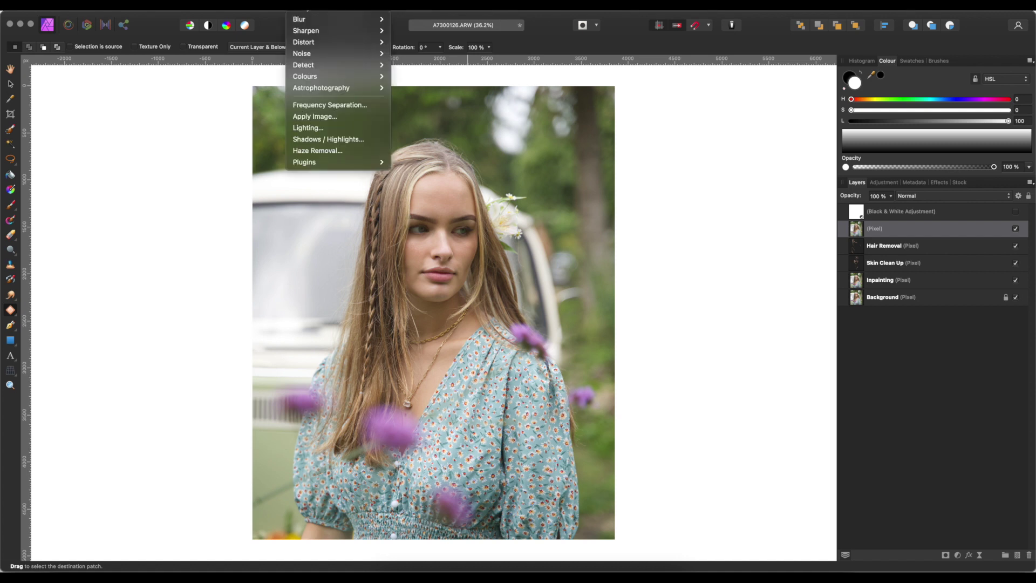
click(326, 105)
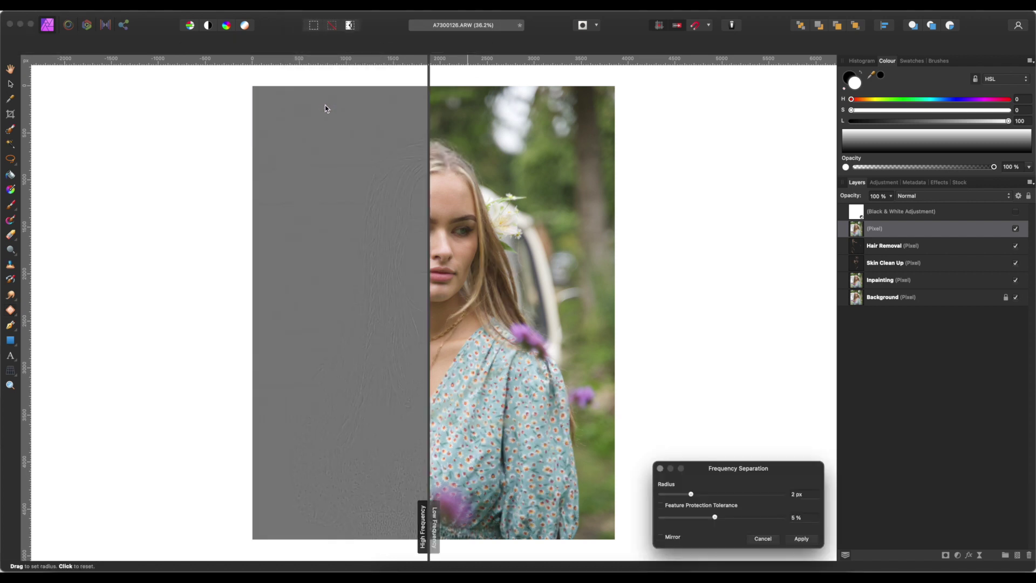
drag(692, 494, 699, 494)
mouse_move(428, 374)
mouse_down()
mouse_move(483, 373)
mouse_move(397, 371)
mouse_move(437, 371)
mouse_up()
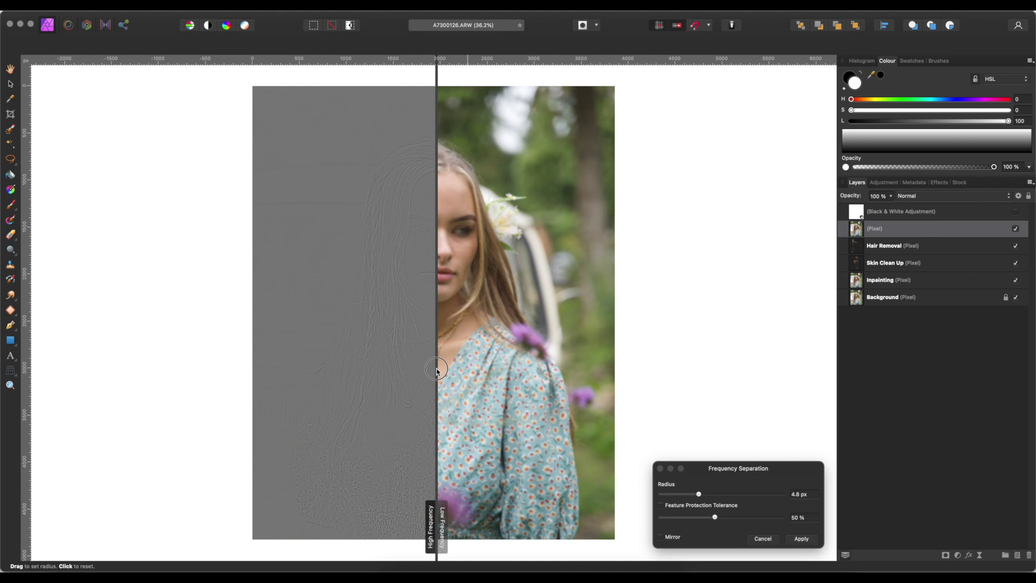
mouse_move(437, 371)
mouse_down()
mouse_move(446, 371)
mouse_move(416, 371)
mouse_move(473, 371)
mouse_move(419, 371)
mouse_move(455, 371)
mouse_move(443, 370)
mouse_up()
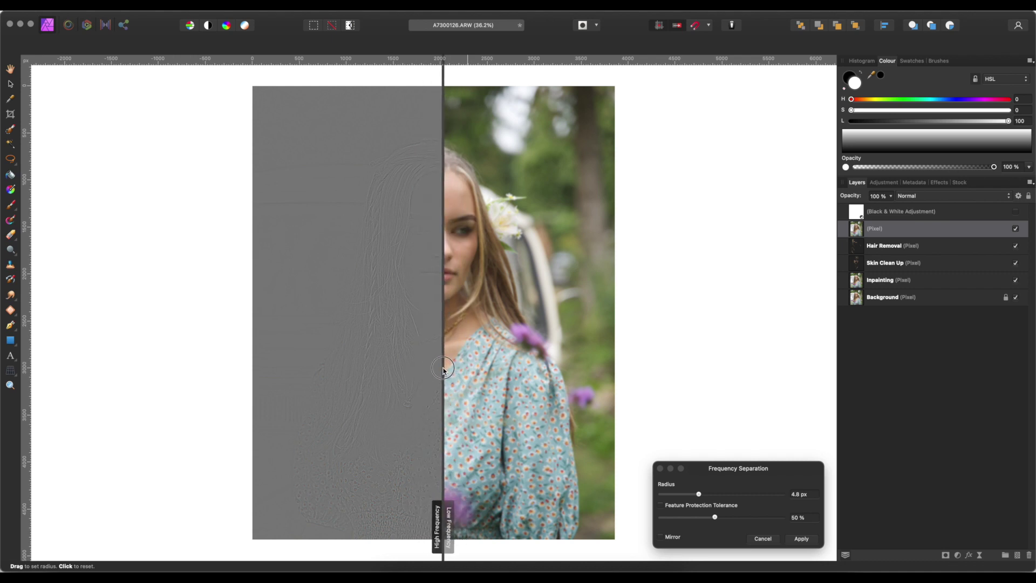
click(801, 539)
Step: Add an empty pixel layer between the High Frequency and Low Frequency layers
click(1016, 229)
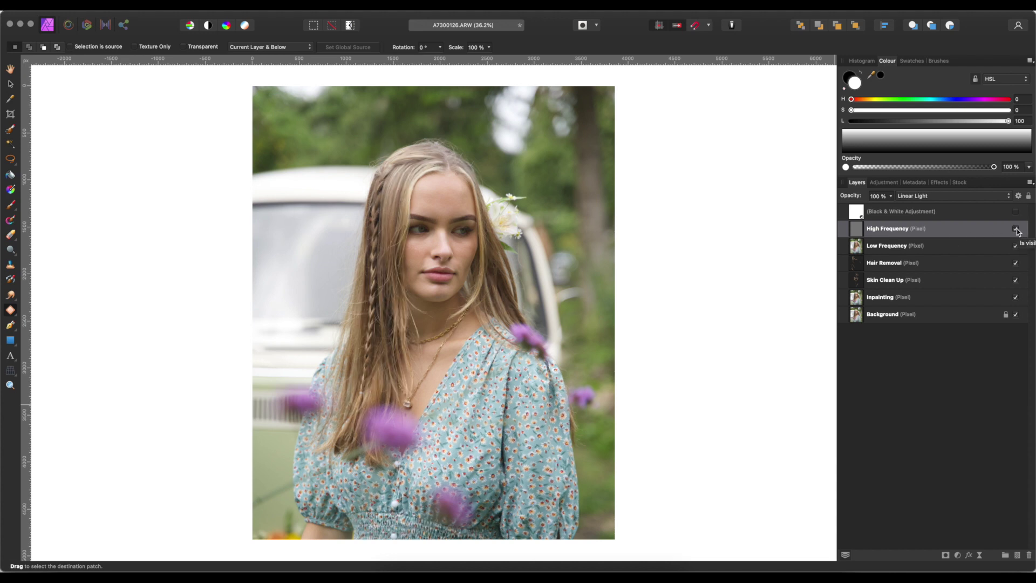
click(1000, 244)
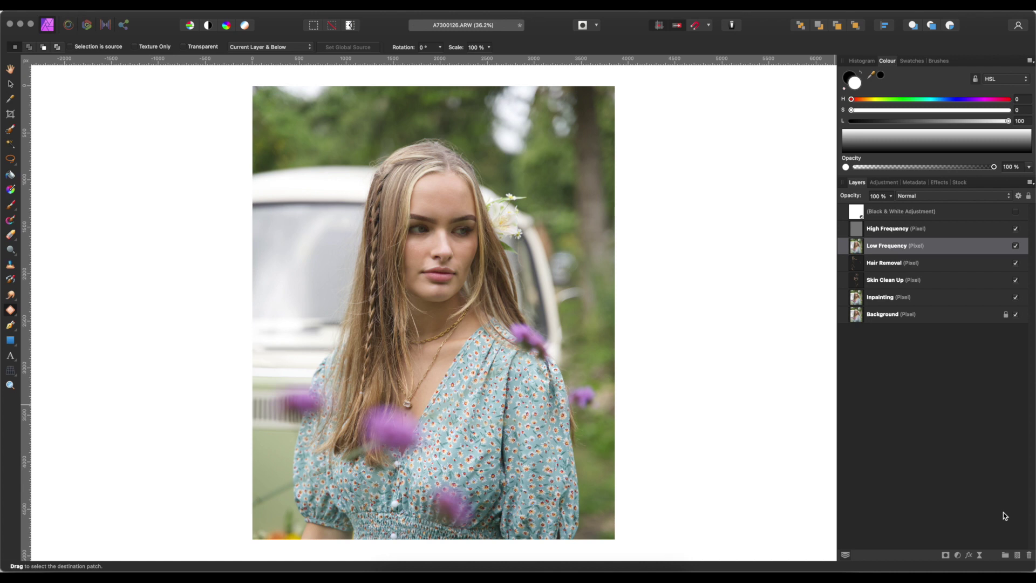
click(1017, 555)
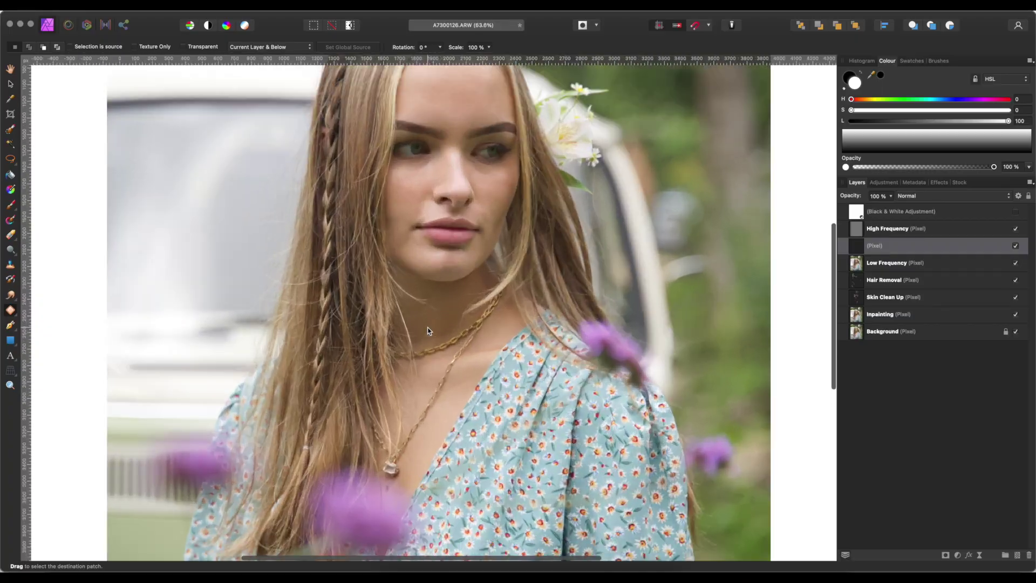
Step: Examine the face up close and from further out for uneven skin colour and harsh tonal transitions
scroll(428, 331, up, 5)
scroll(428, 331, up, 6)
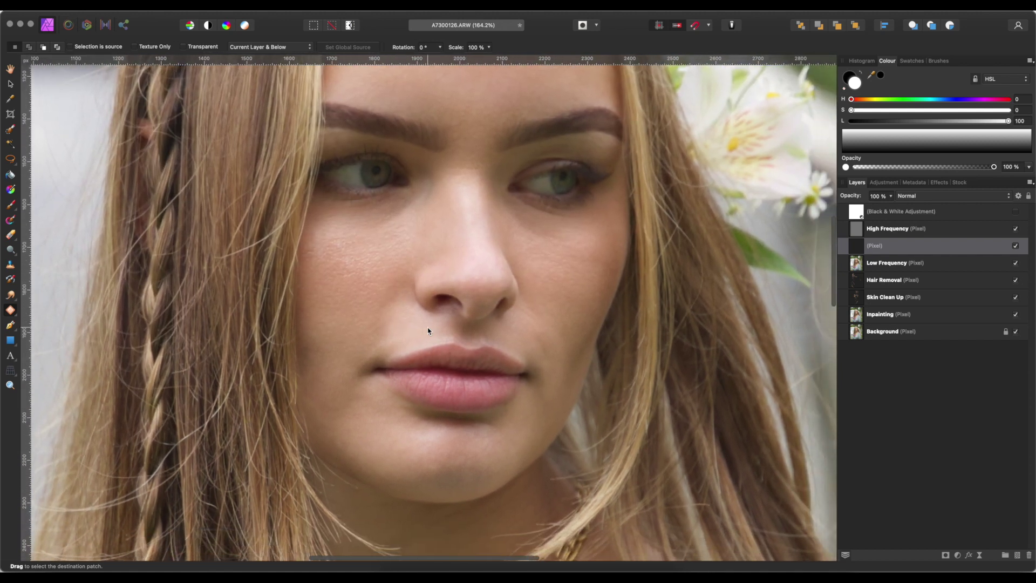
scroll(428, 331, down, 5)
scroll(440, 327, up, 3)
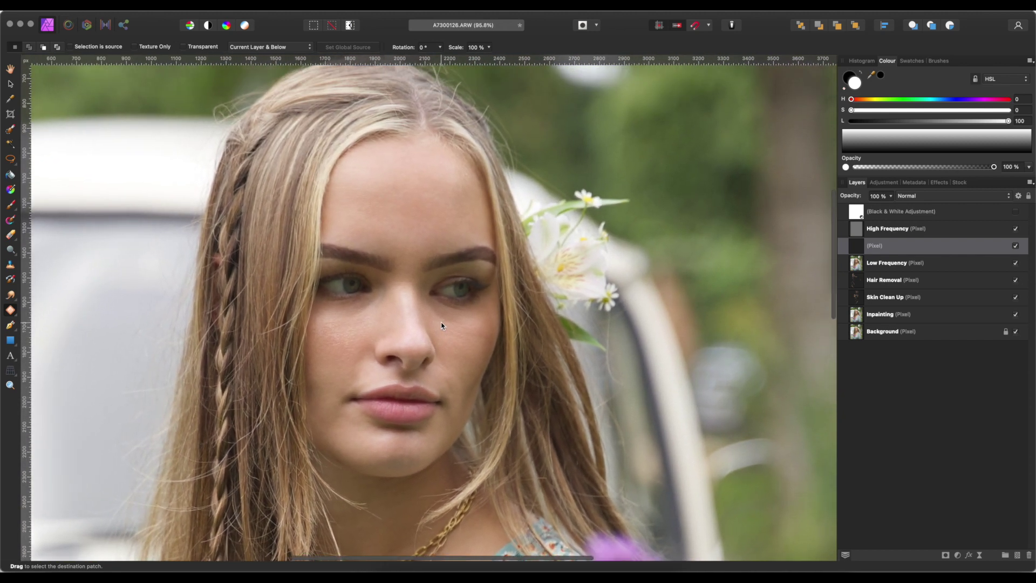
scroll(441, 325, up, 3)
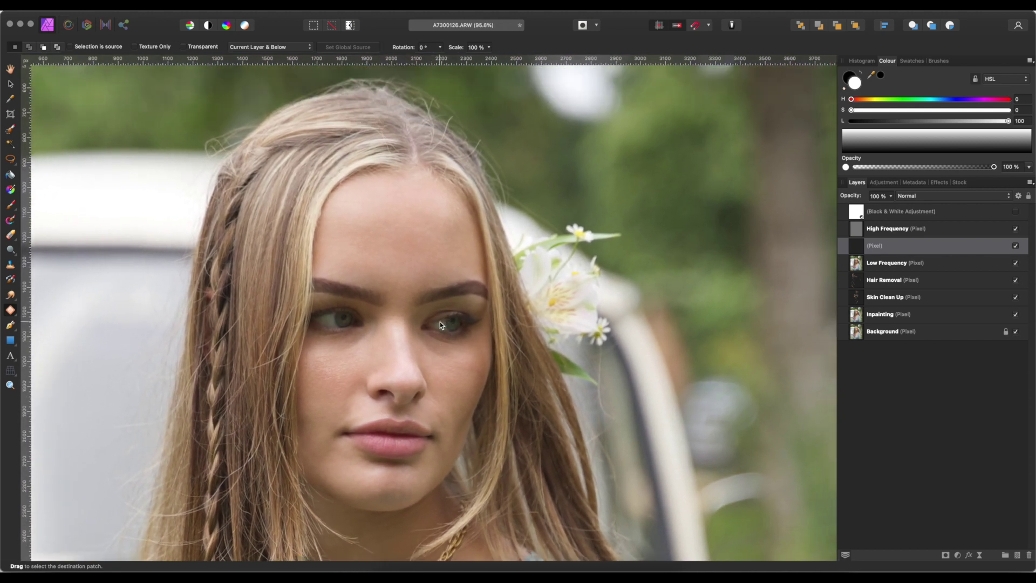
scroll(439, 322, down, 5)
scroll(441, 325, down, 2)
scroll(441, 325, up, 3)
scroll(441, 324, left, 2)
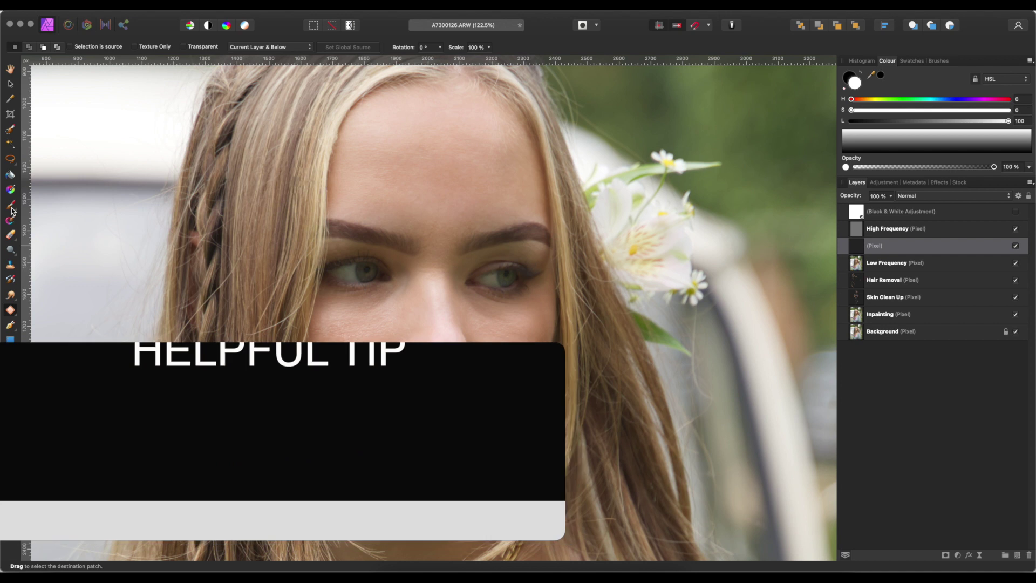
Step: Choose the Paint Brush with the soft 124 px, 1 % flow brush from the Basic set and review its pressure dynamics
click(11, 206)
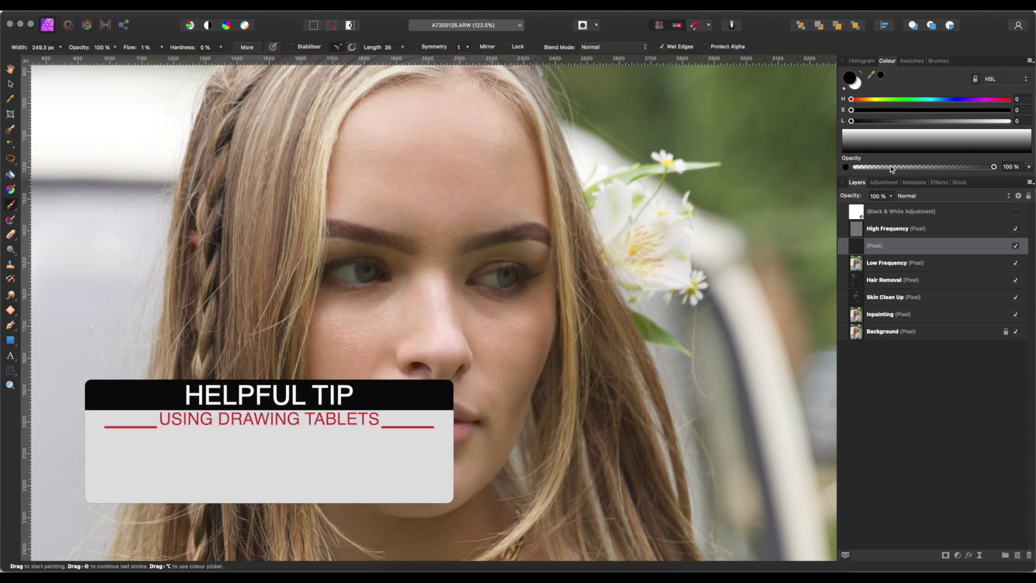
click(939, 60)
click(924, 158)
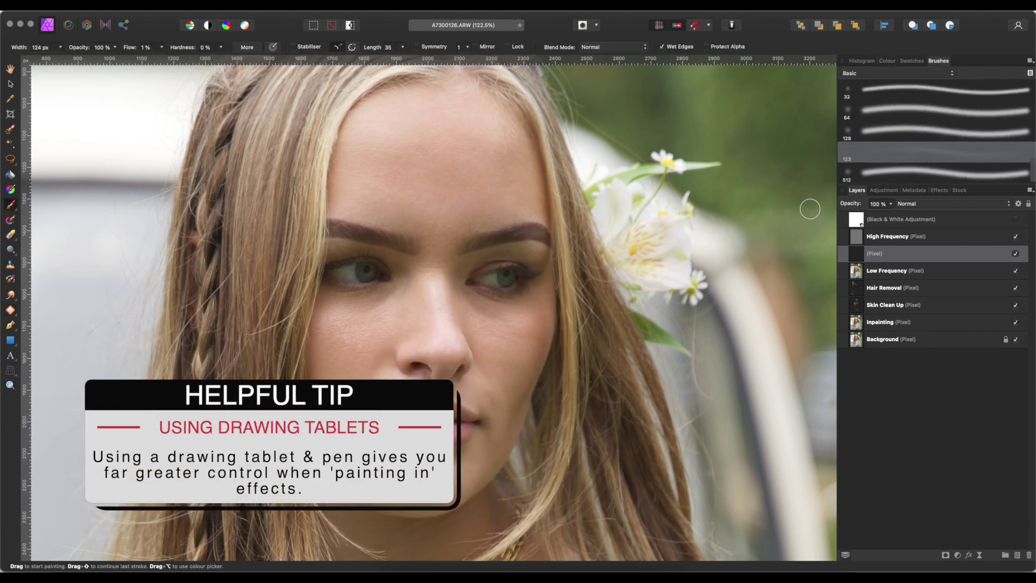
click(247, 47)
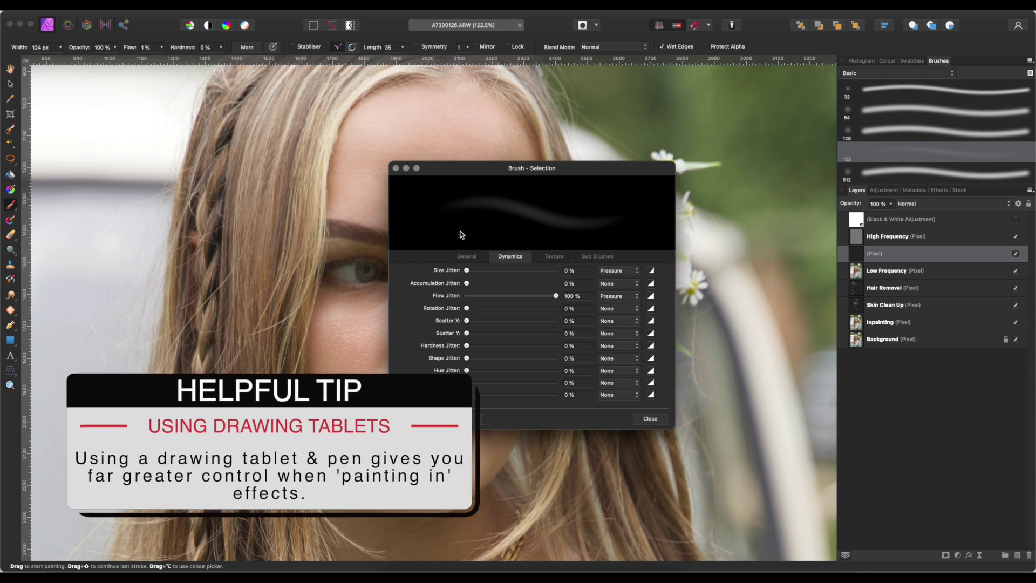
click(395, 169)
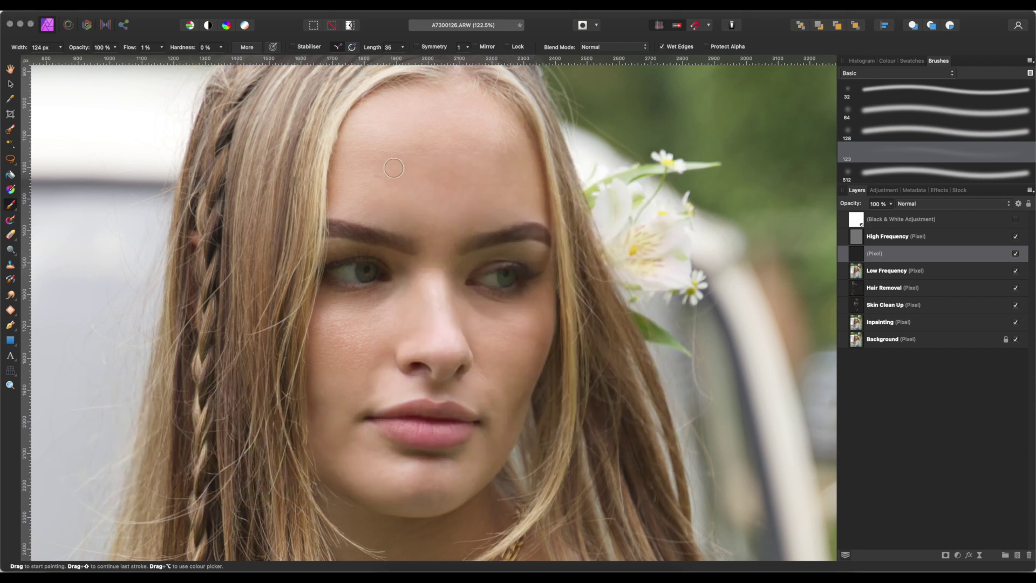
Step: Sample the cheek's light skin tone (H 23, S 50, L 77) and paint it softly over the cheek under the eye
click(888, 61)
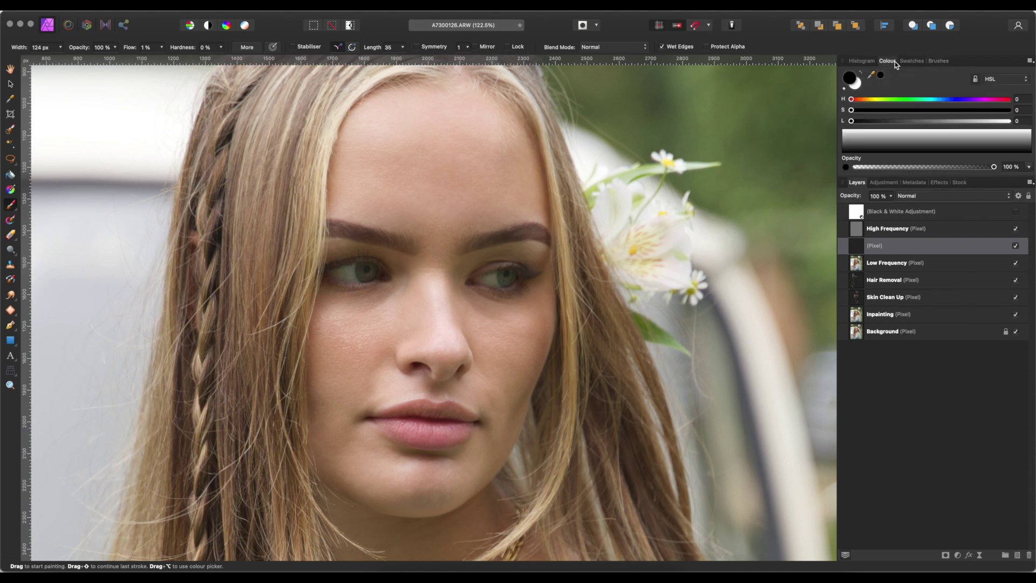
key(i)
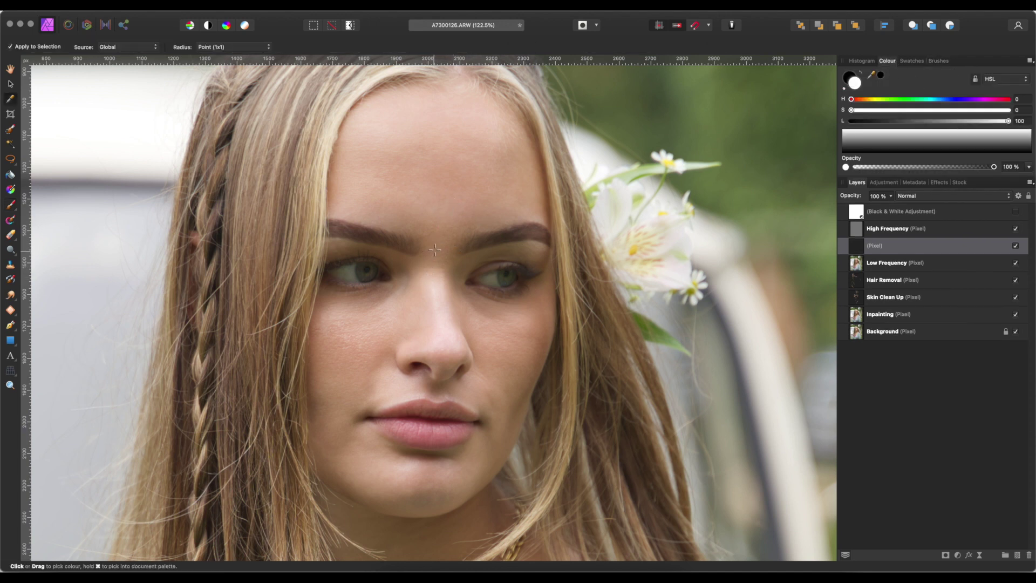
click(371, 341)
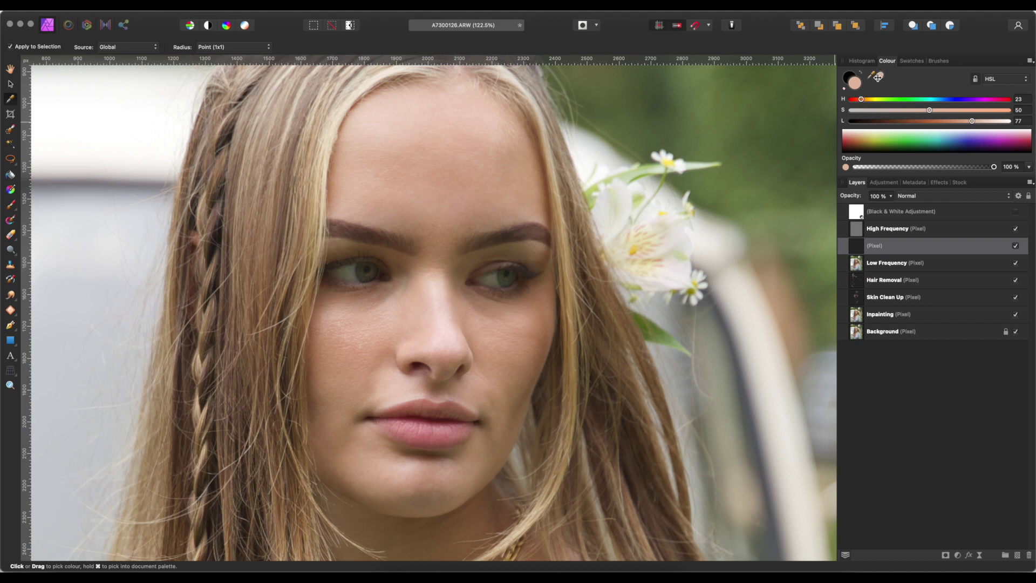
key(b)
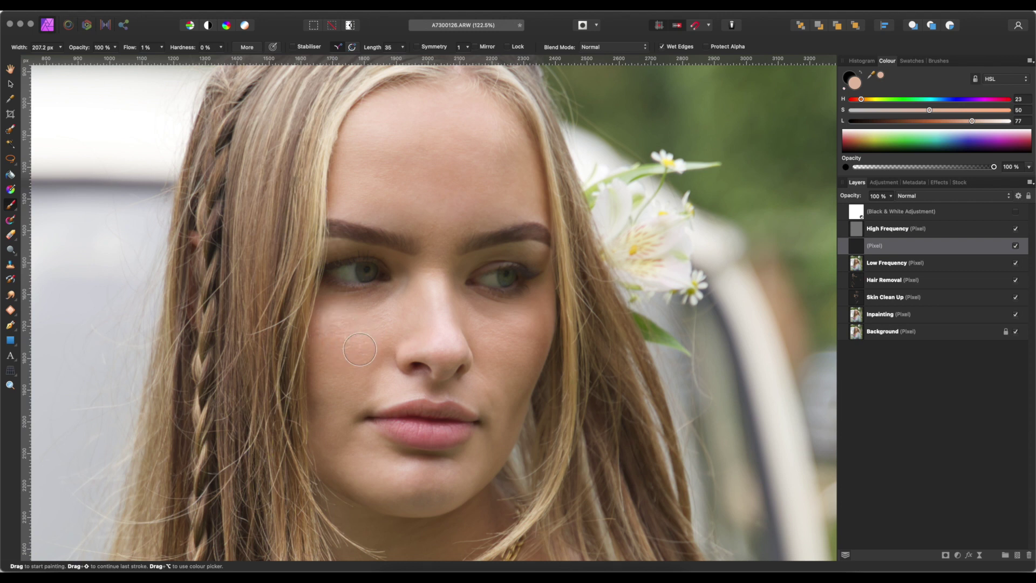
key(bracketleft)
key(bracketleft)
mouse_move(355, 354)
mouse_down()
mouse_move(375, 351)
mouse_move(326, 300)
mouse_move(331, 324)
mouse_move(356, 335)
mouse_move(354, 369)
mouse_up()
Step: Sample skin tones beside the mouth and just below it on the jaw, and paint them softly over the lower face
key(i)
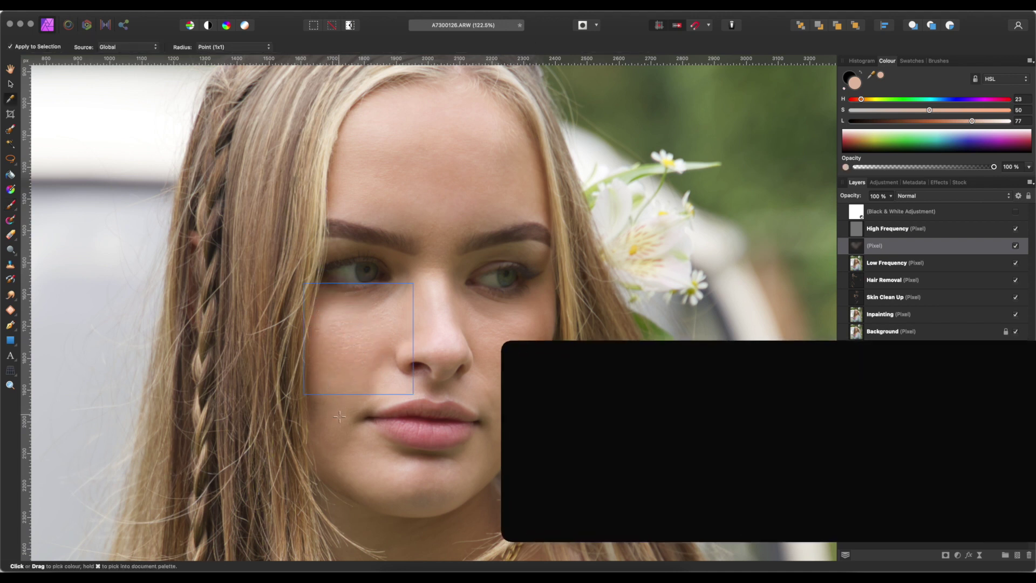
click(338, 421)
key(b)
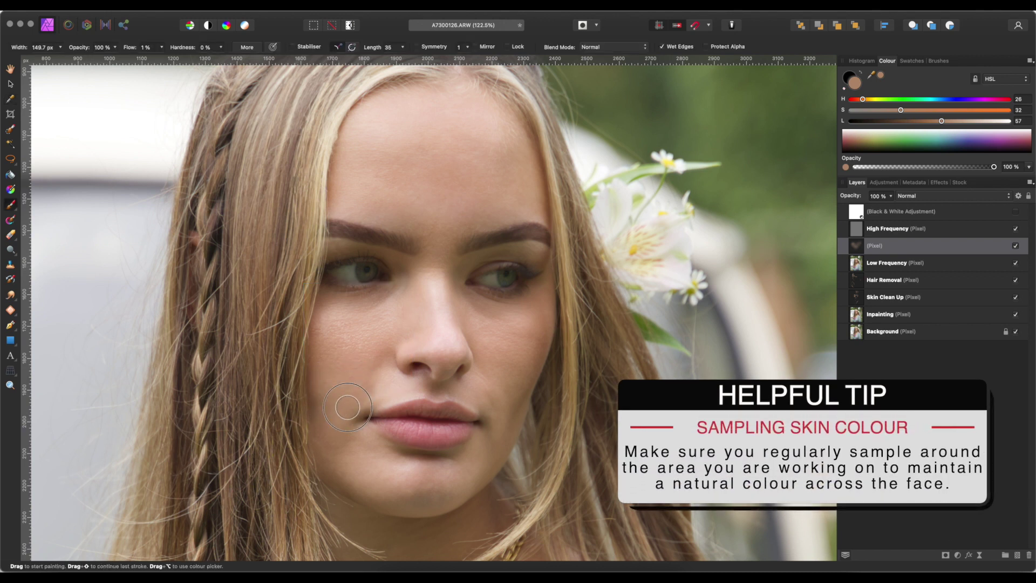
alt+click(346, 437)
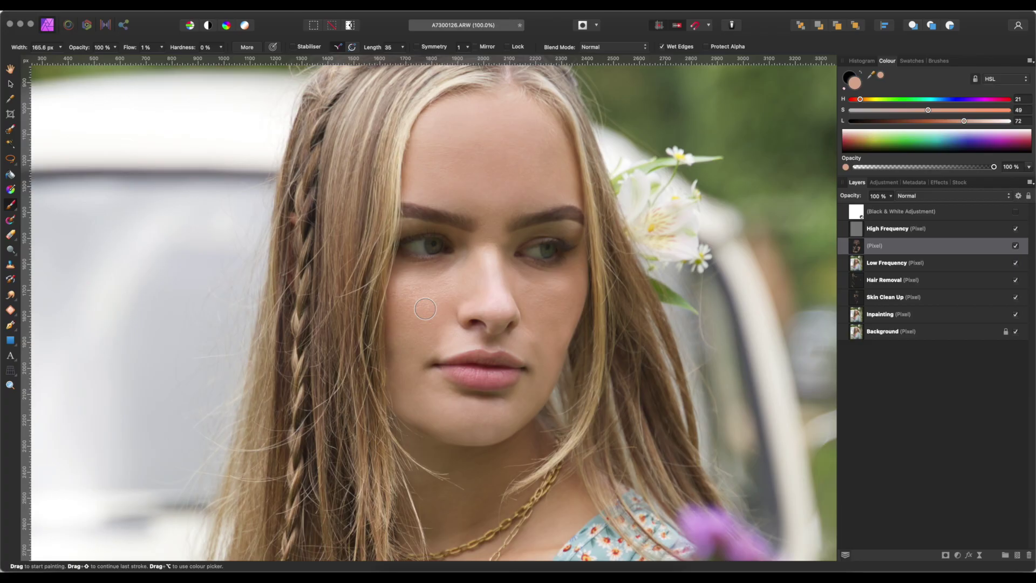
scroll(460, 297, up, 2)
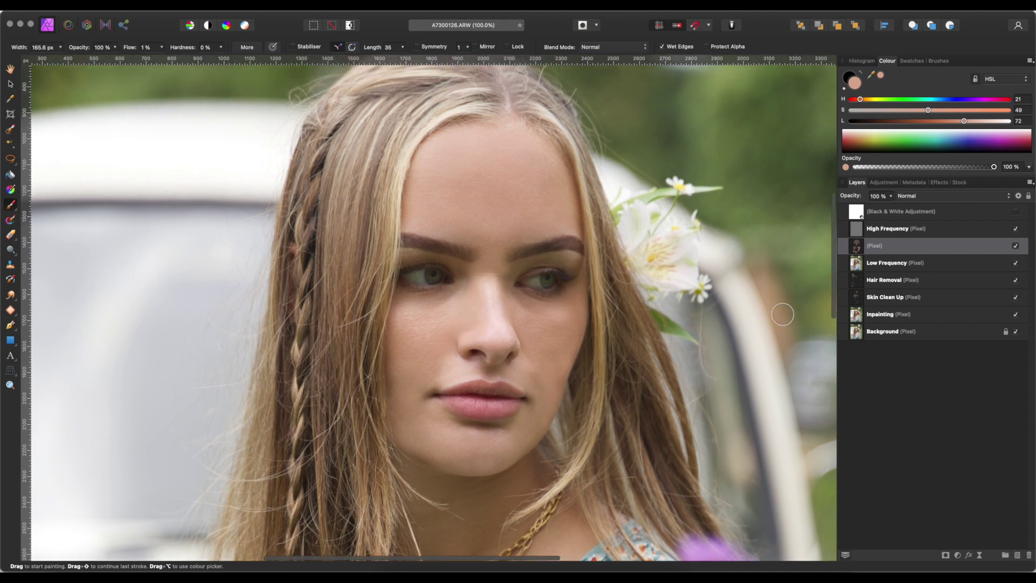
Step: Toggle the visibility of the painted pixel layer above Low Frequency several times to compare the skin tones with and without it
click(1016, 246)
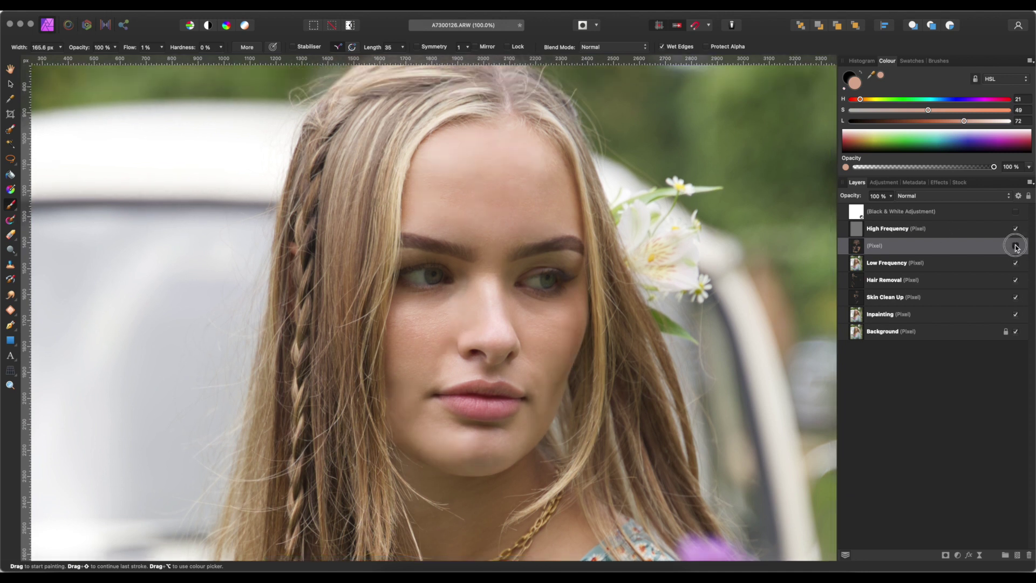
click(1016, 246)
click(1016, 246)
click(1017, 246)
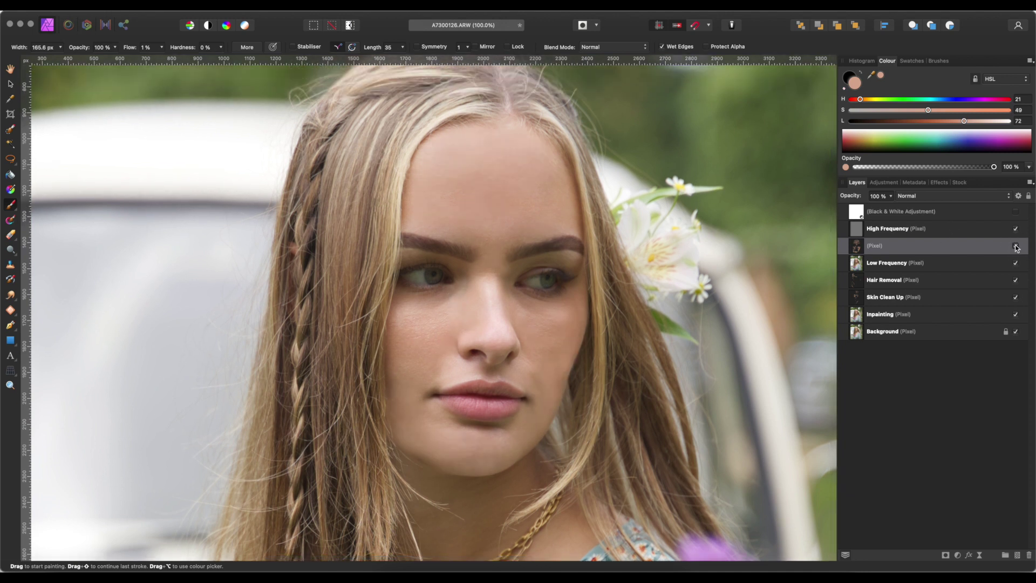
click(1017, 246)
click(1016, 246)
click(1016, 246)
click(1016, 246)
Step: Apply a Gaussian Blur with a radius of about 38 px to the painted skin-tone layer
click(303, 6)
mouse_move(335, 19)
click(431, 30)
drag(729, 521, 751, 522)
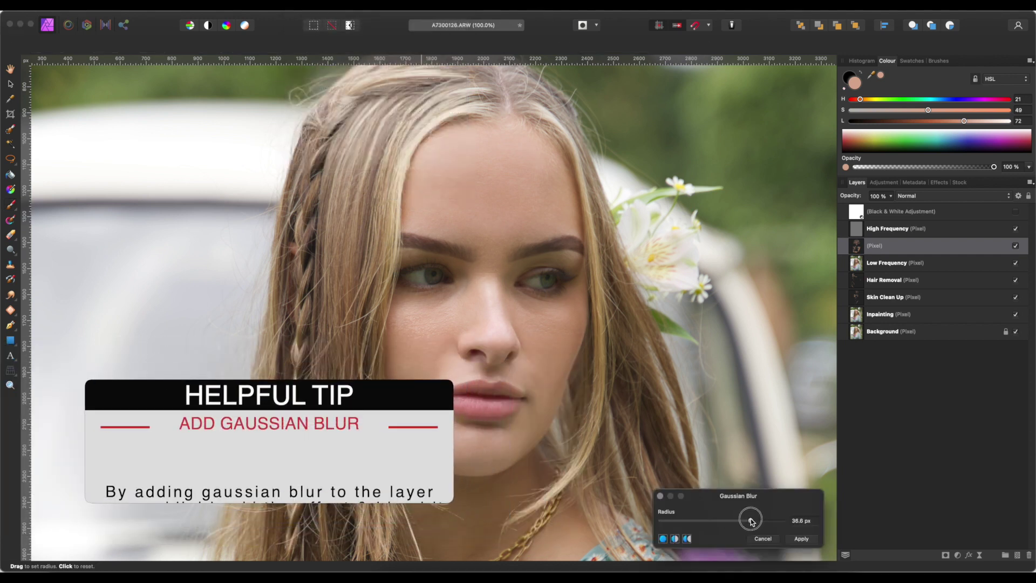
click(802, 539)
Step: Lower the painted skin-tone layer's opacity to 70 % and compare the face with and without the layer
click(891, 197)
drag(891, 207, 865, 216)
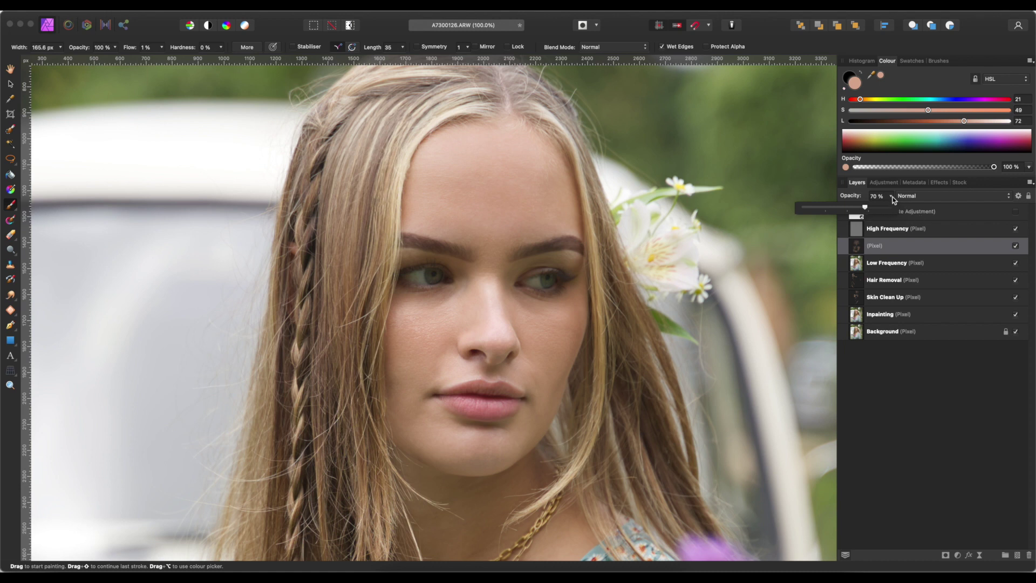
click(892, 197)
click(1017, 247)
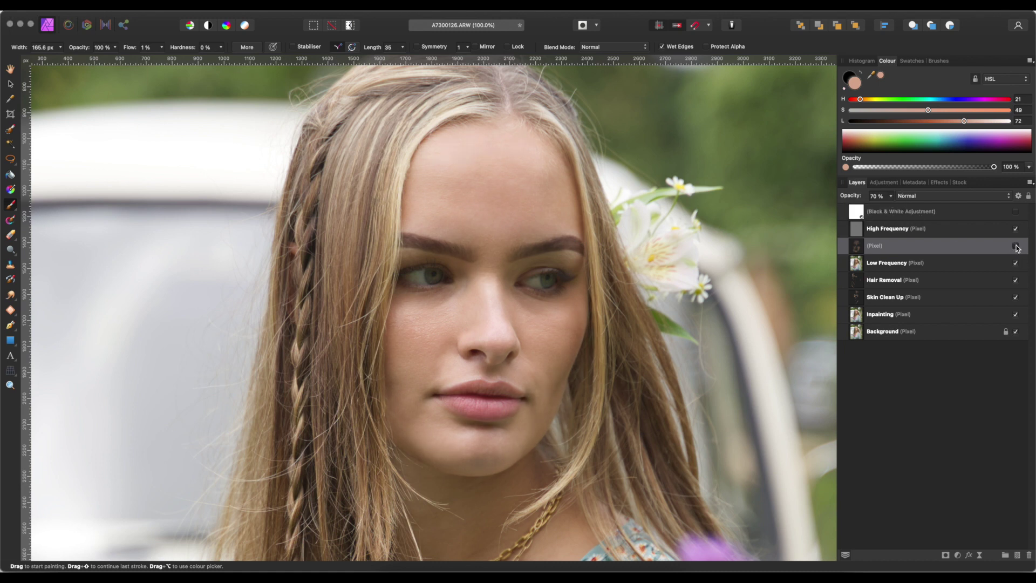
click(1017, 247)
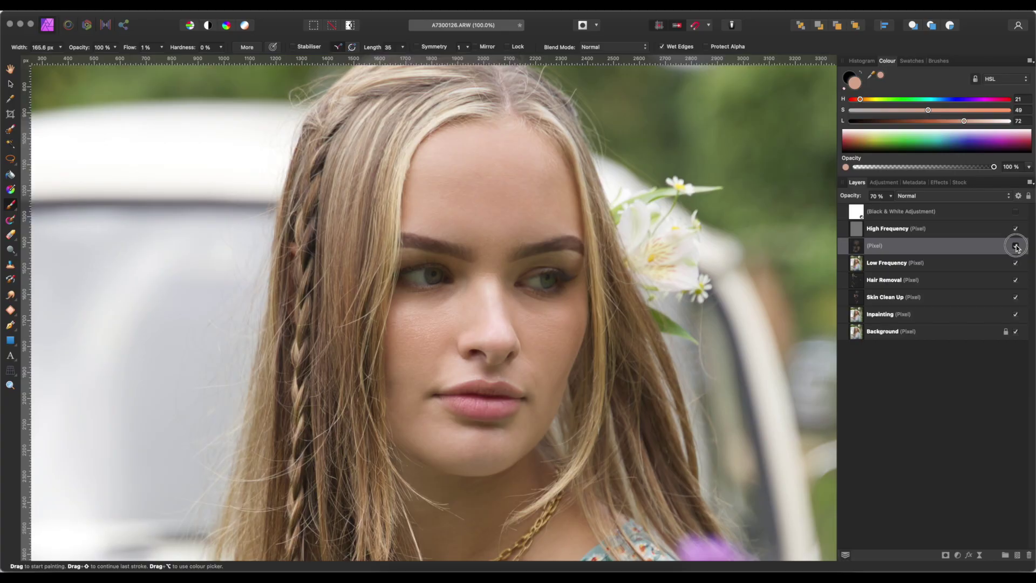
click(1017, 246)
Step: Add a Curves adjustment above the painted layer with Multiply blend mode, invert its mask to black, and name it Burn
click(959, 556)
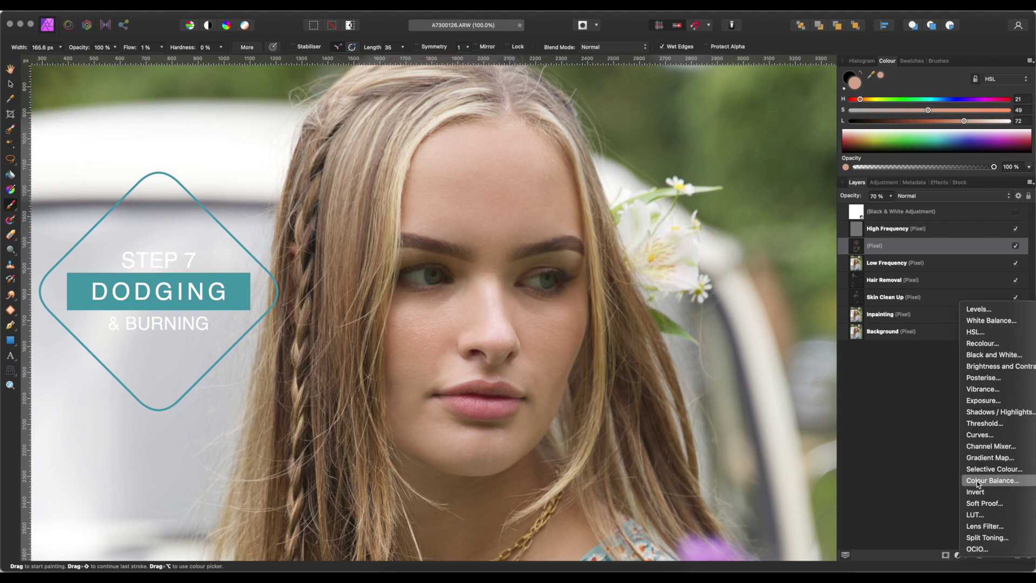
click(999, 437)
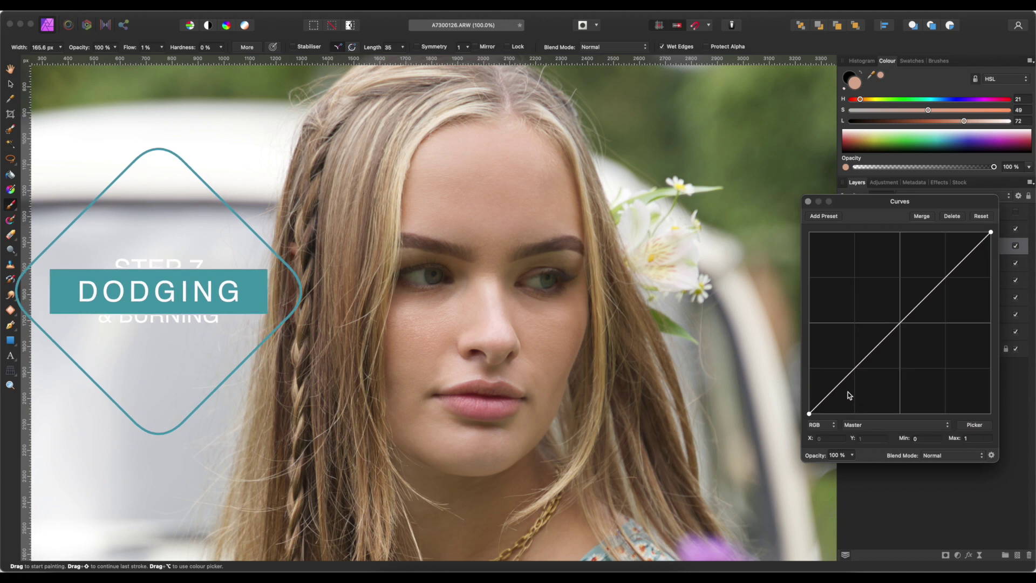
click(937, 460)
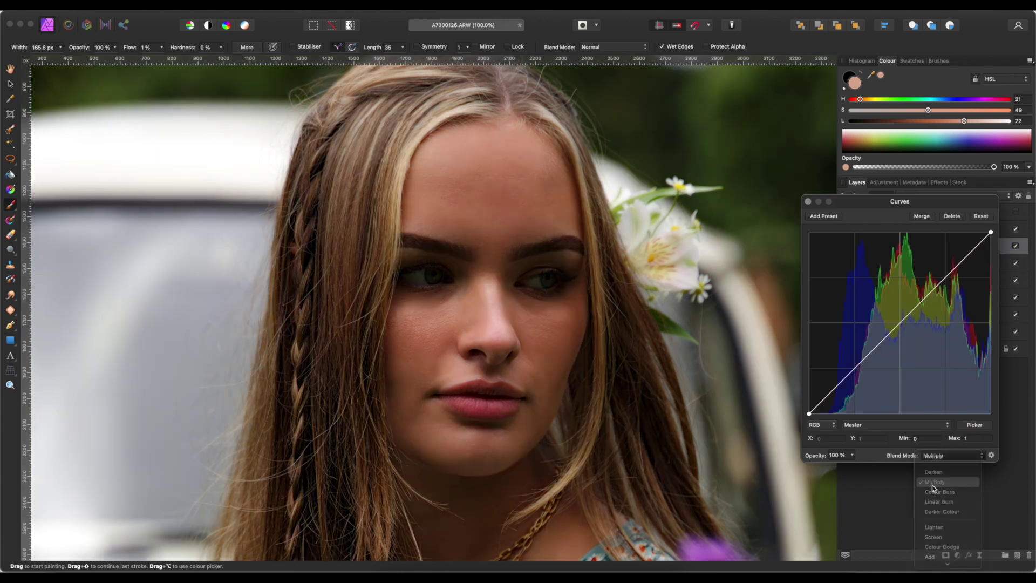
click(933, 486)
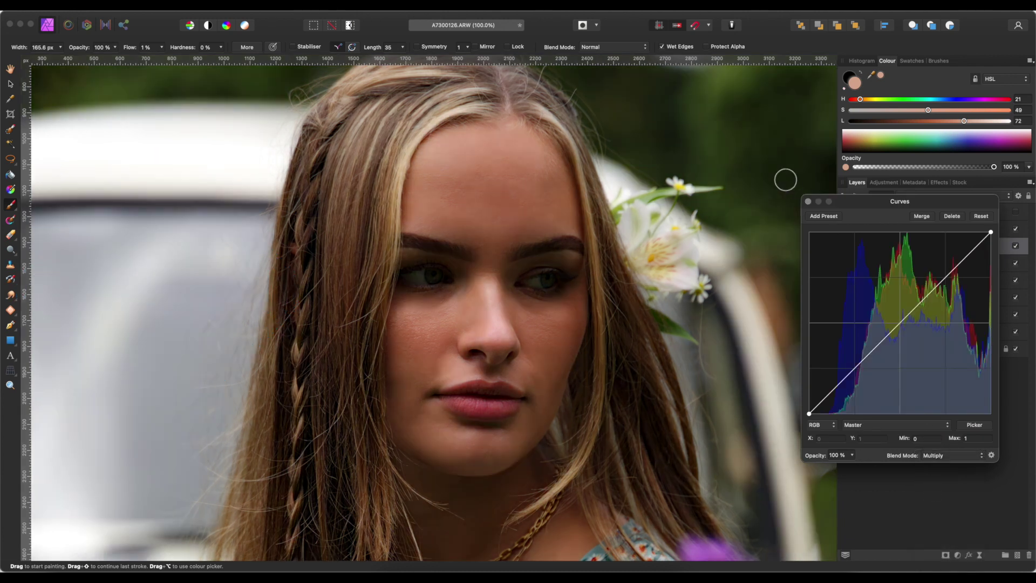
click(808, 201)
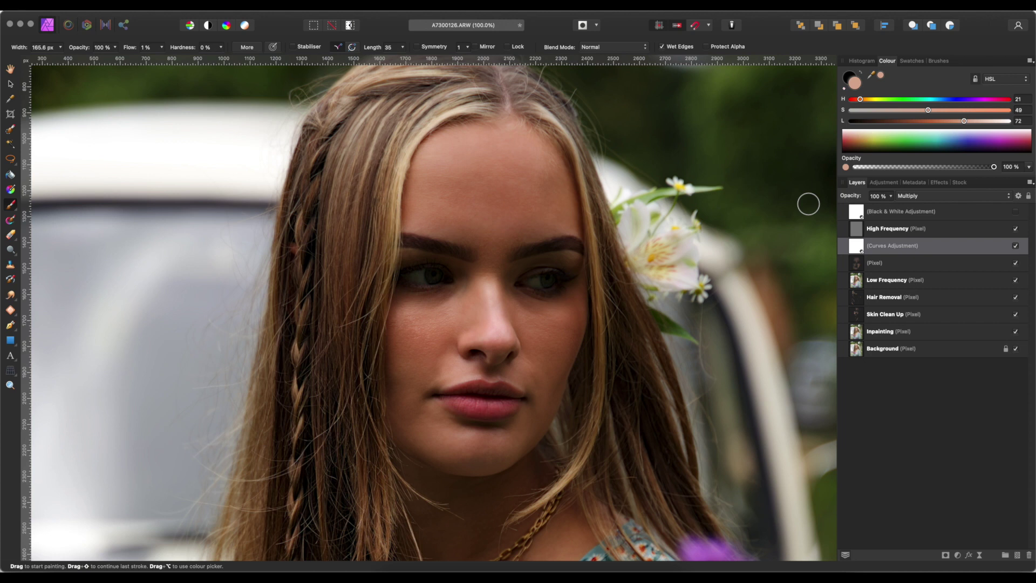
key(super+i)
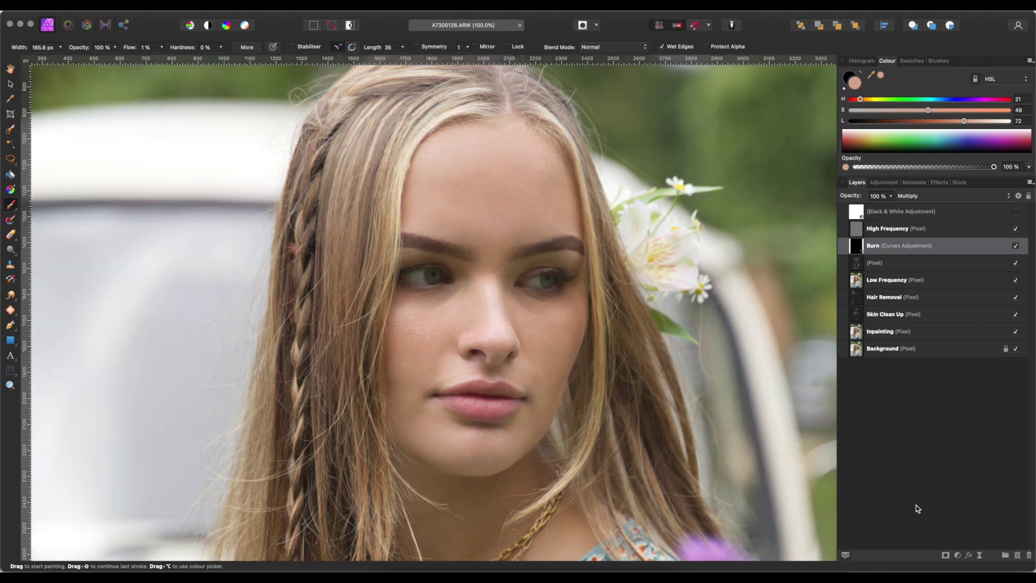
Step: Add a second Curves adjustment above Burn with Screen blend mode, invert its mask to black, and name it Dodge
click(958, 556)
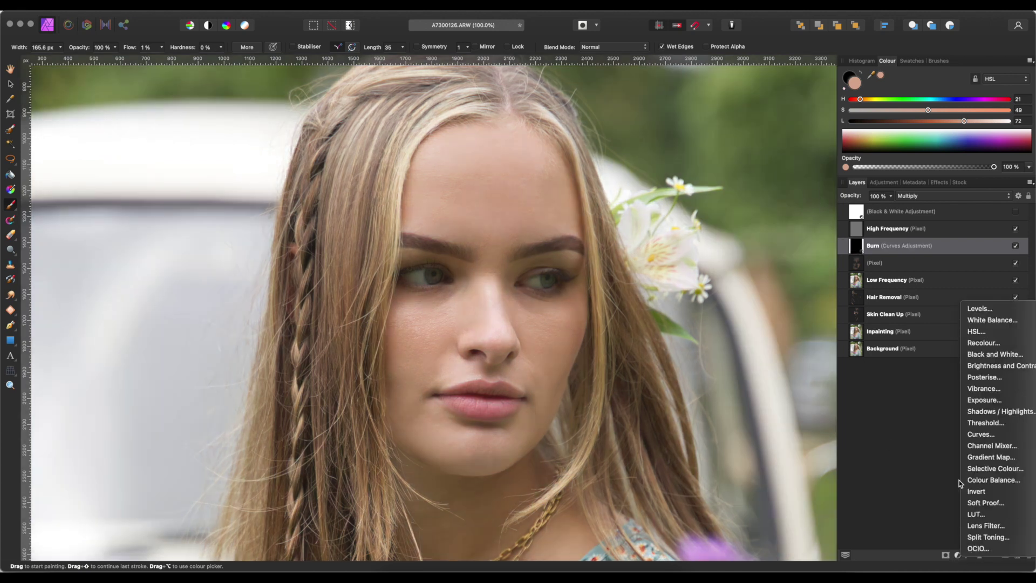
click(983, 435)
click(935, 456)
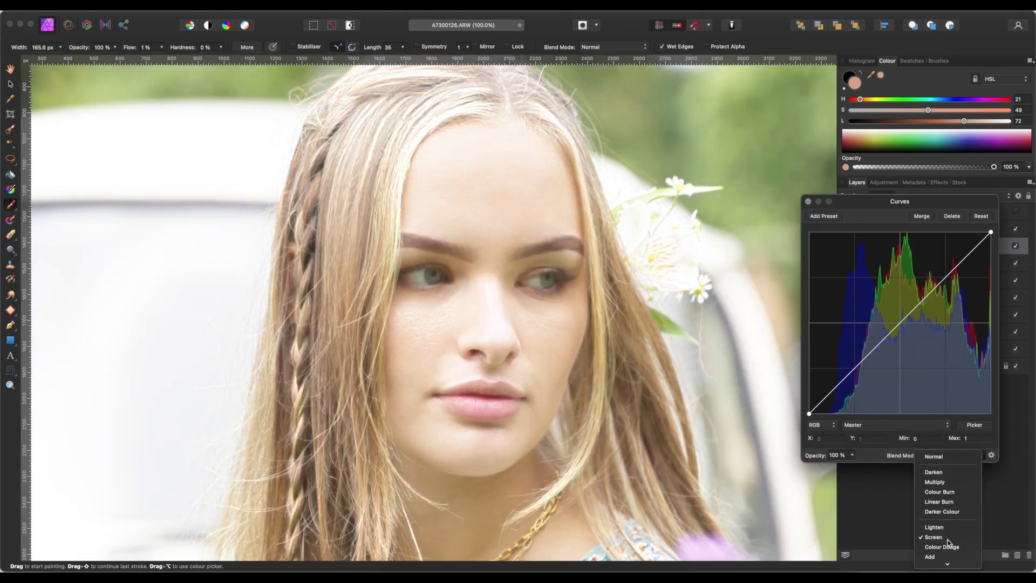
click(946, 538)
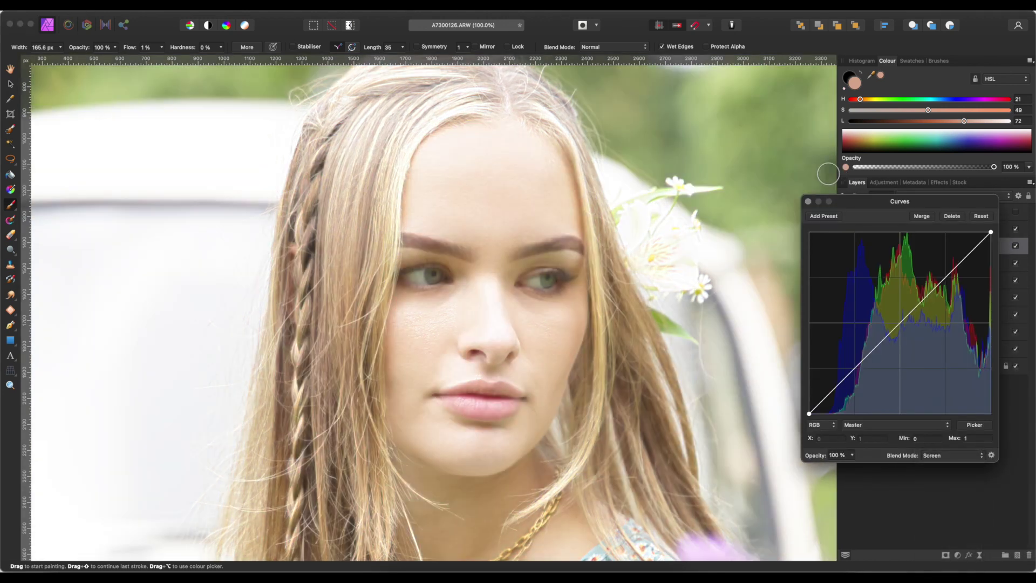
click(808, 202)
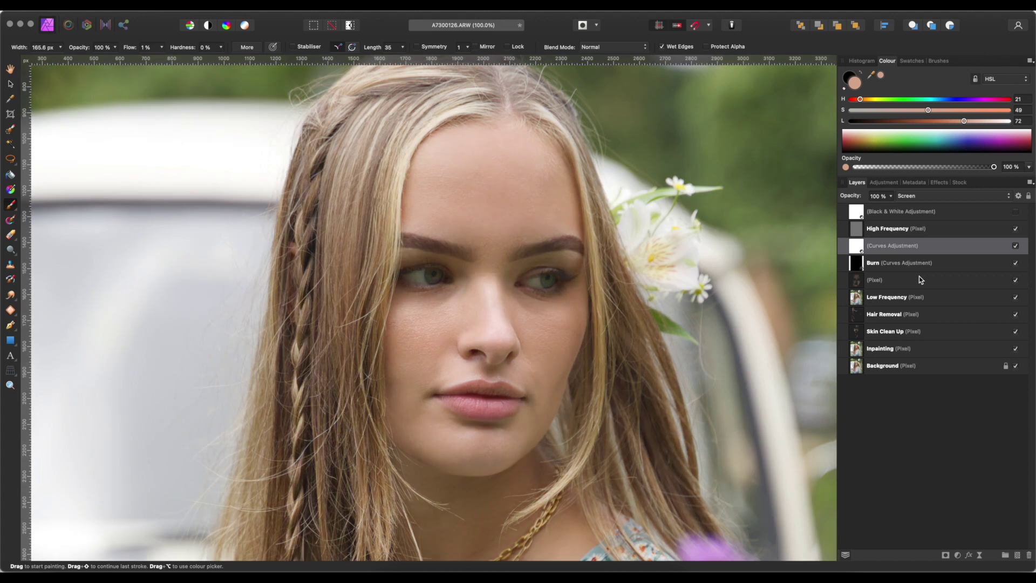
Step: Select the Burn layer, set the paint colour to white (H 360, S 100, L 100), and show the Black & White adjustment
click(905, 259)
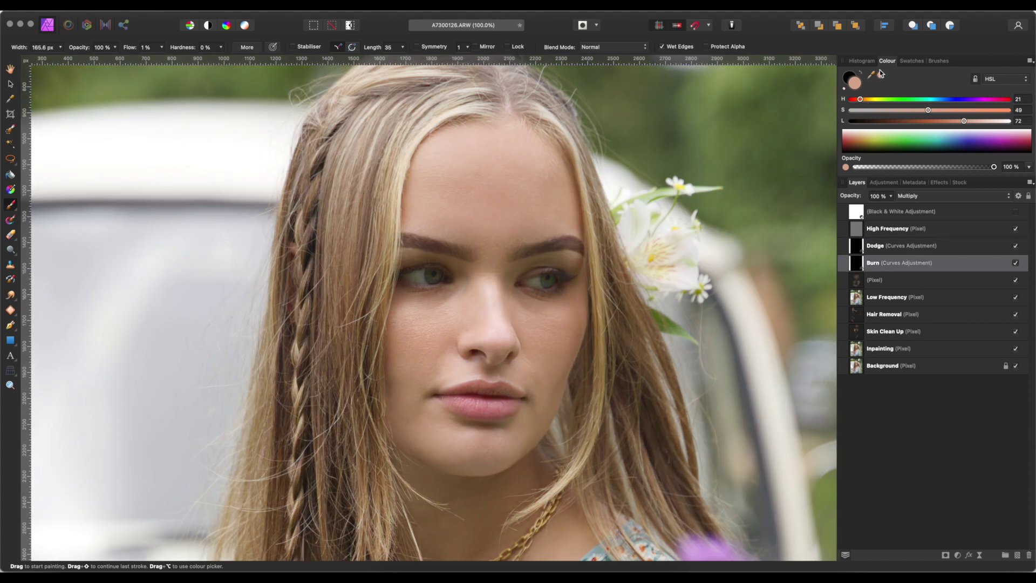
drag(863, 103, 1010, 100)
drag(945, 109, 1009, 121)
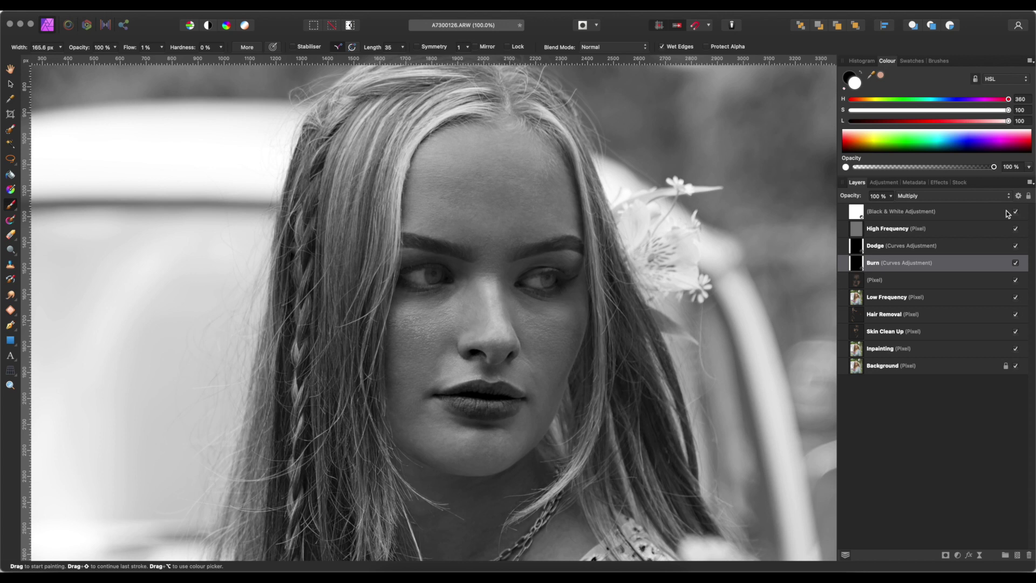
scroll(493, 313, up, 3)
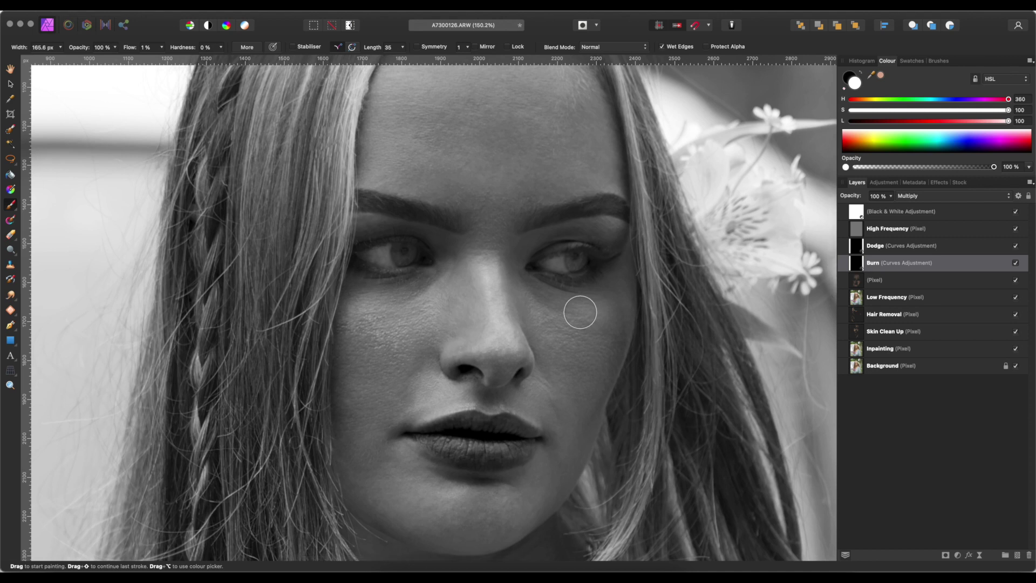
scroll(581, 312, up, 2)
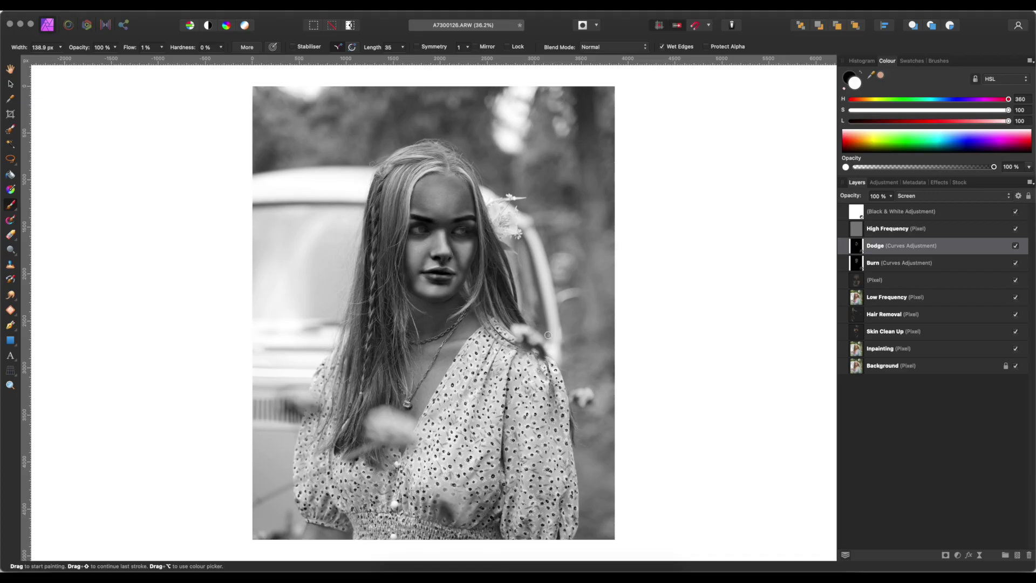
Step: Inspect the dodged and burned face up close, switching the Black & White adjustment off and on to compare it in colour
scroll(430, 287, up, 5)
scroll(430, 287, up, 3)
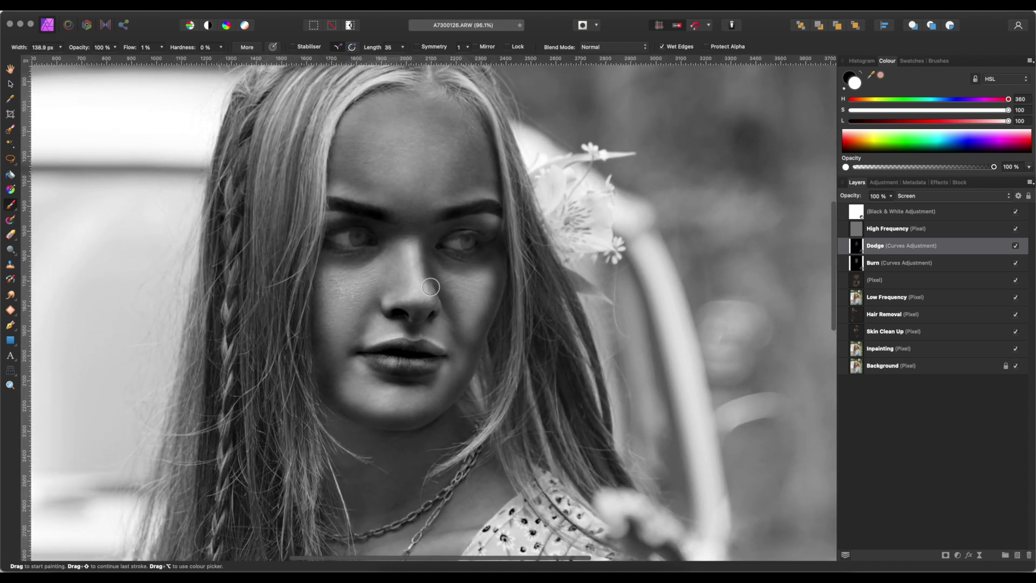
scroll(430, 287, up, 3)
scroll(432, 287, left, 1)
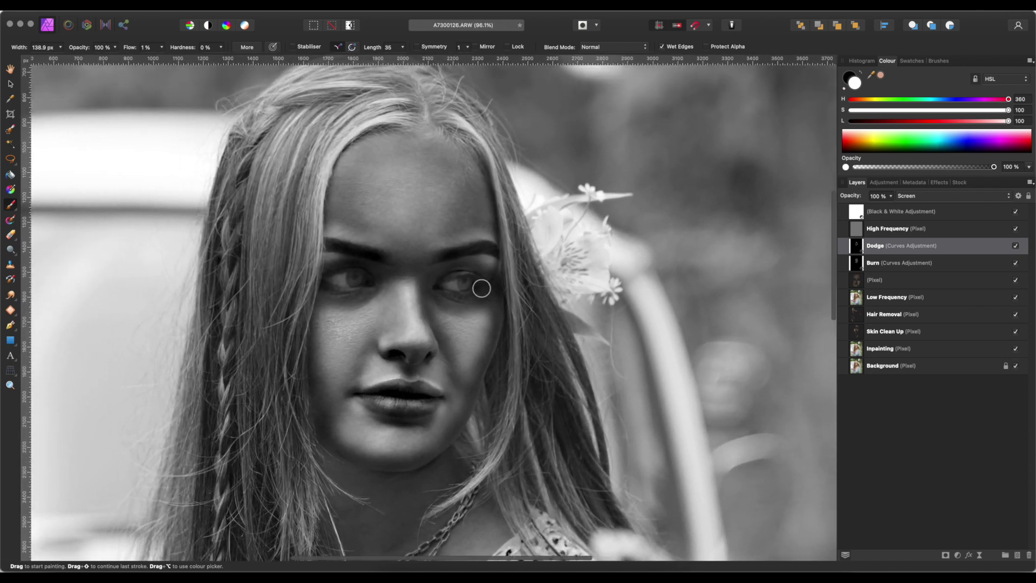
click(1017, 213)
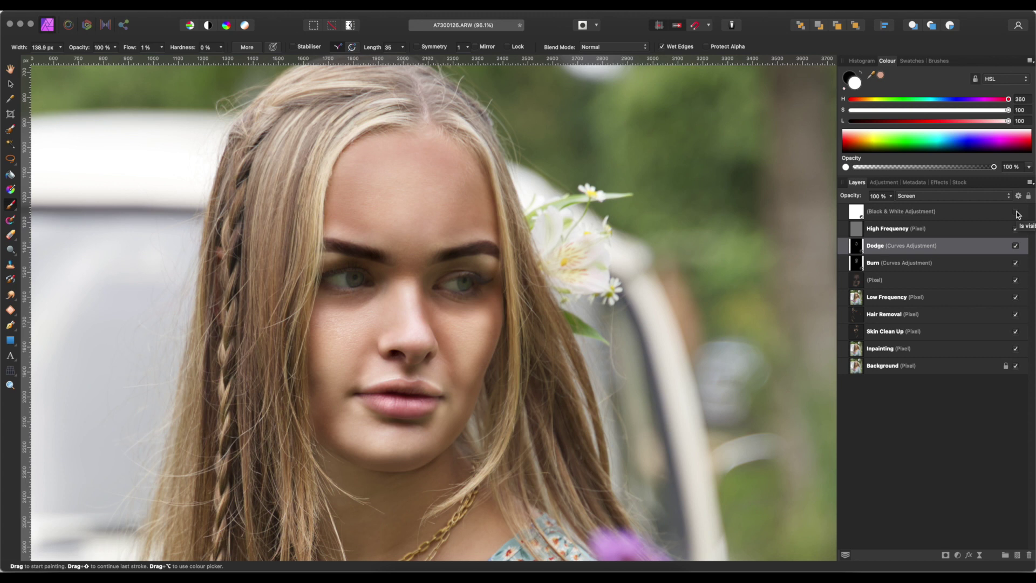
click(1017, 212)
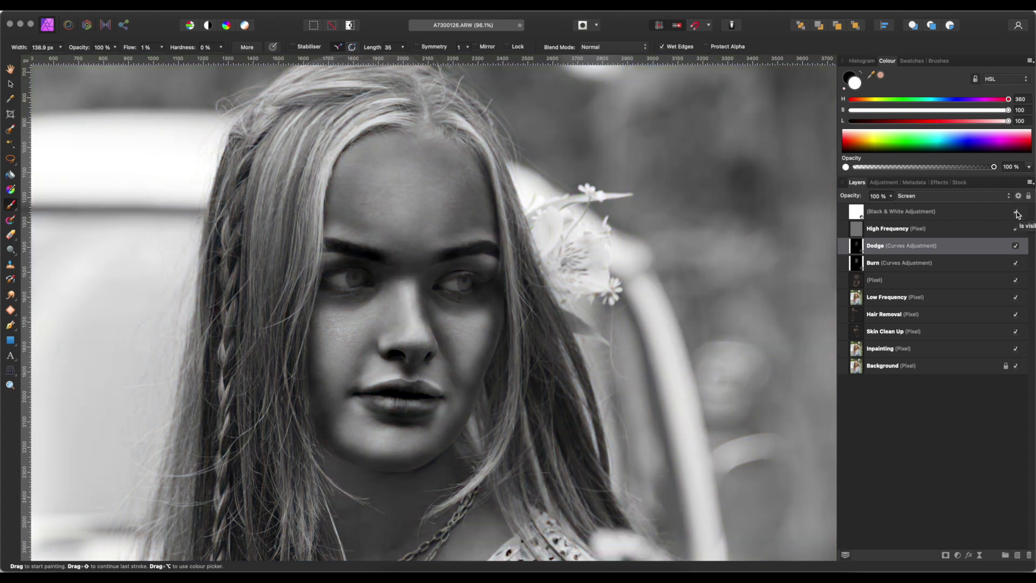
Step: Soften the Dodge layer's mask with a Gaussian Blur
click(310, 10)
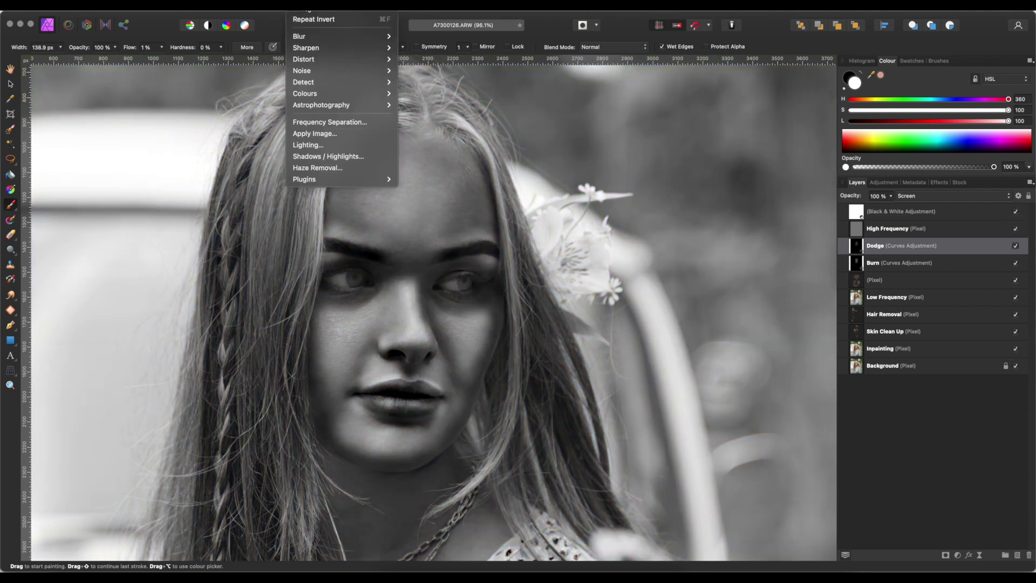
mouse_move(312, 40)
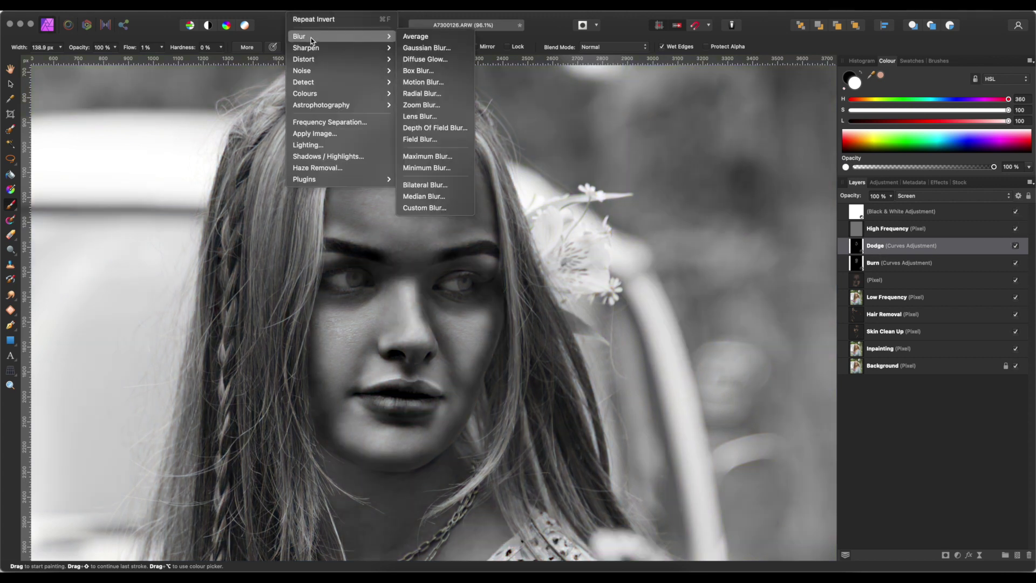
click(418, 47)
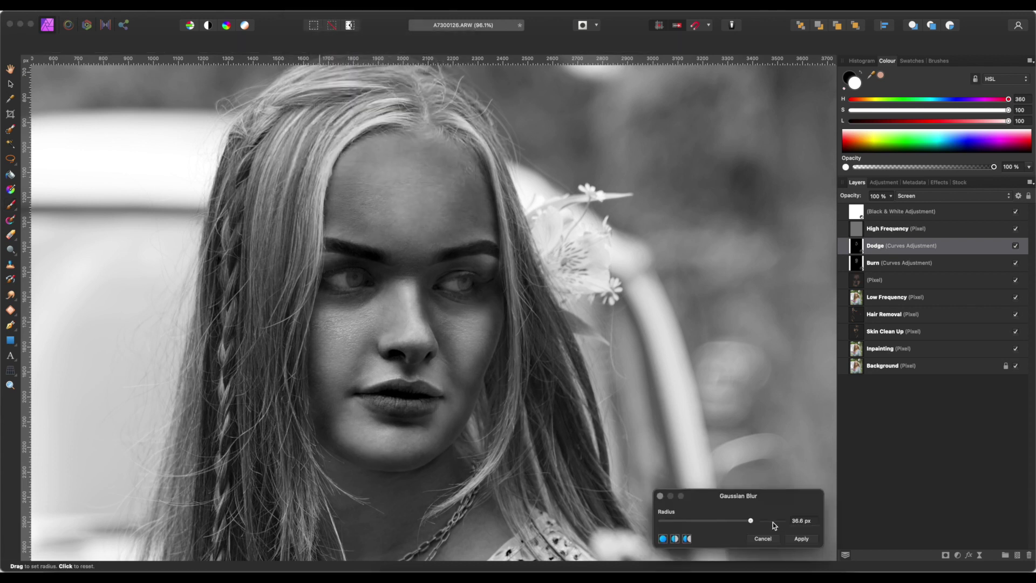
mouse_move(750, 522)
mouse_down()
mouse_move(729, 521)
mouse_move(752, 524)
mouse_up()
click(802, 539)
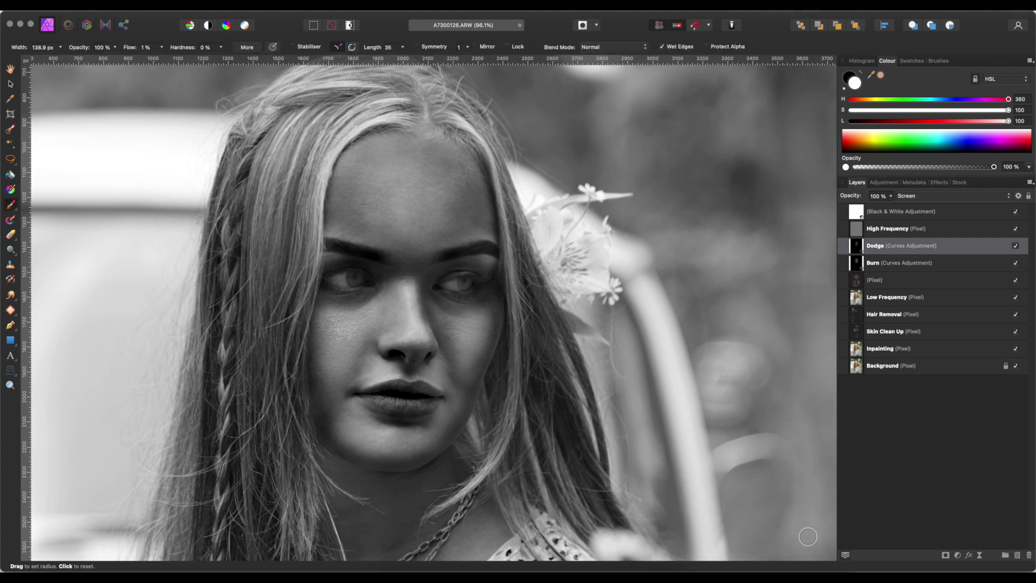
Step: Repeat the same Gaussian Blur on the Burn layer's mask
click(861, 268)
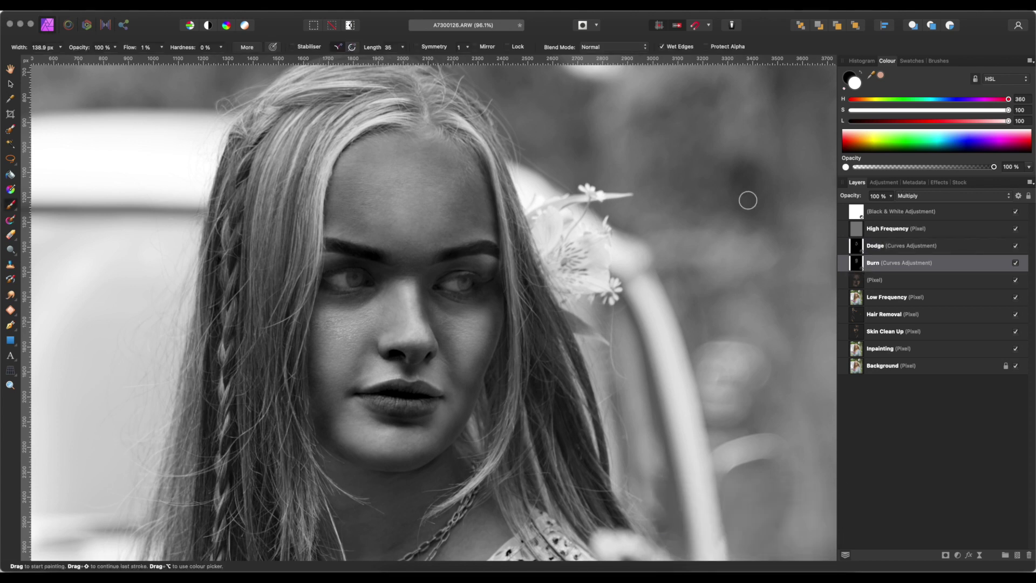
click(297, 10)
click(304, 23)
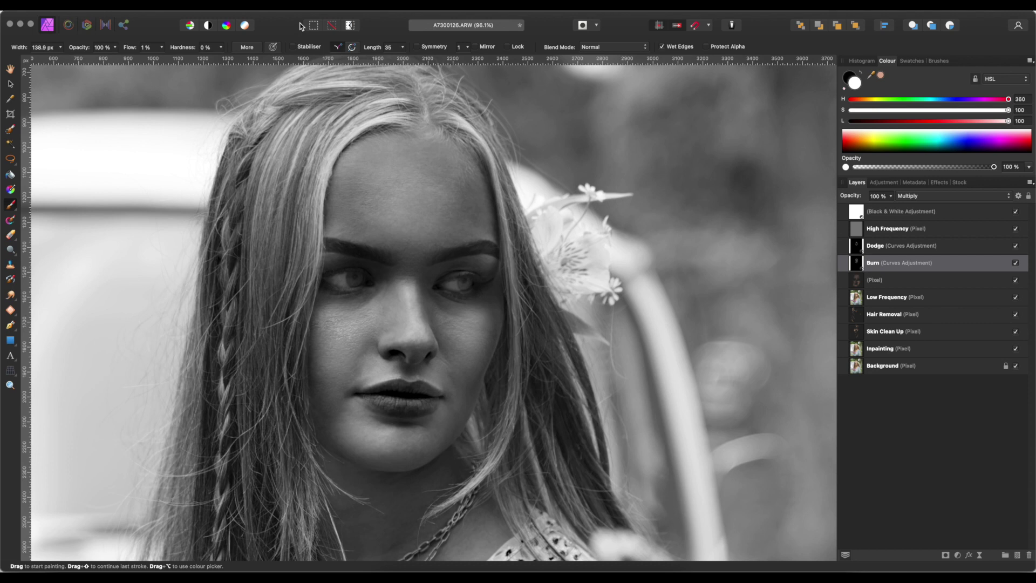
Step: Set the opacity of both the Burn and Dodge layers to 75 %
mouse_move(891, 197)
mouse_down()
mouse_move(833, 209)
mouse_move(871, 210)
mouse_up()
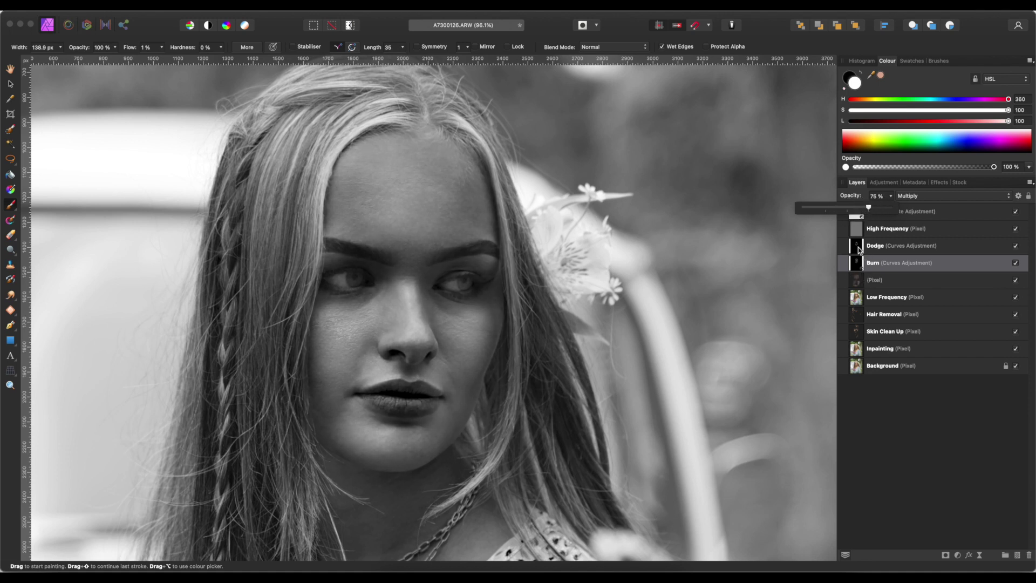
click(883, 246)
mouse_move(892, 197)
mouse_down()
mouse_move(846, 207)
mouse_move(890, 208)
mouse_move(868, 210)
mouse_up()
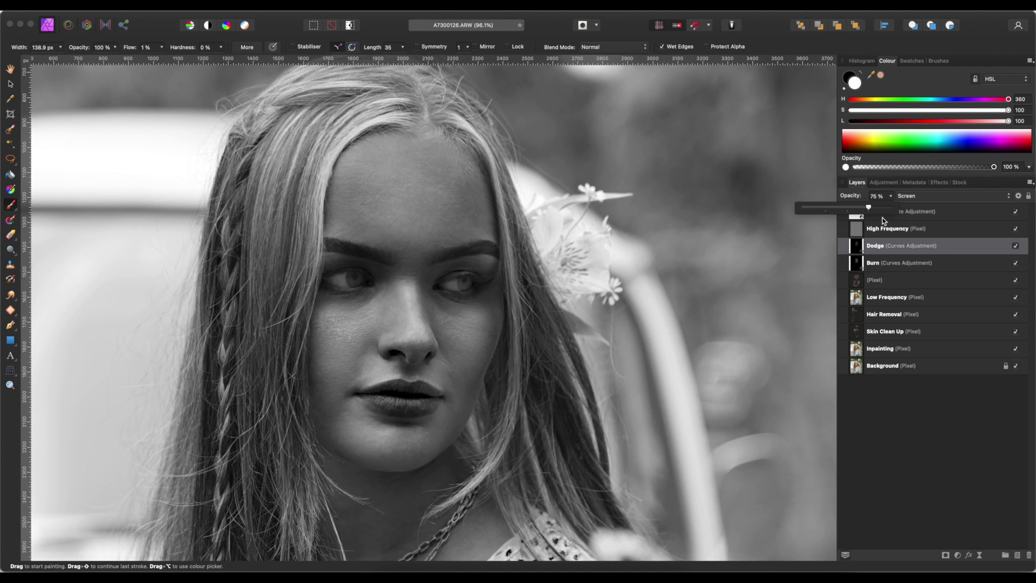
click(891, 197)
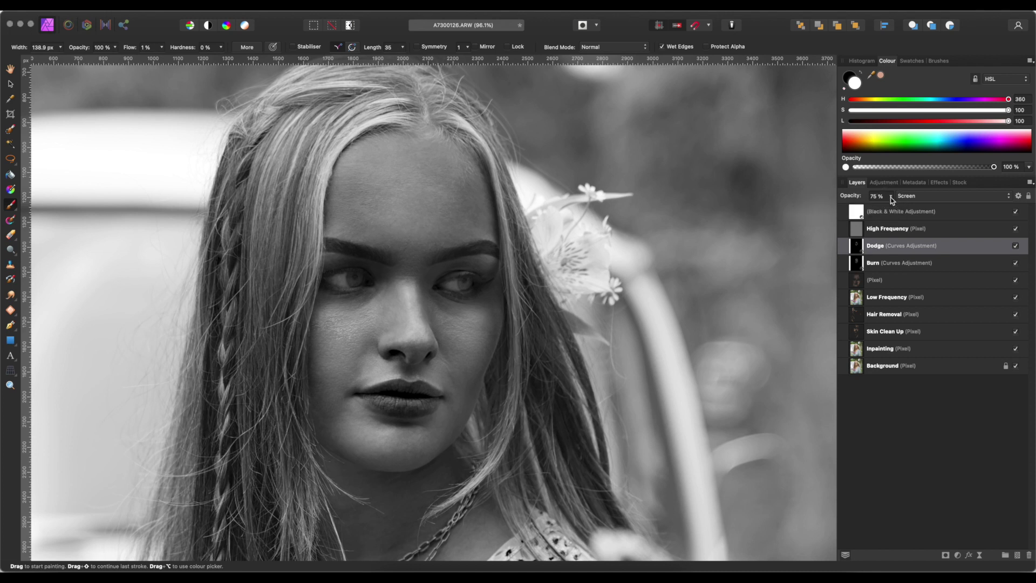
Step: Hide the Black & White adjustment and compare the whole colour portrait with the Dodge and Burn layers switched off and on
click(1016, 213)
key(super+0)
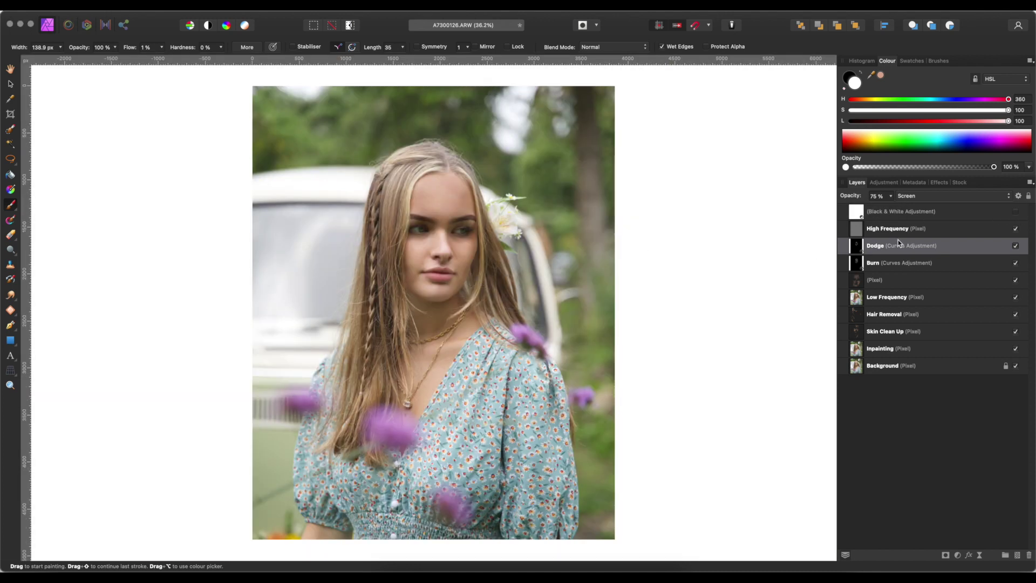
shift+click(1004, 263)
click(1016, 263)
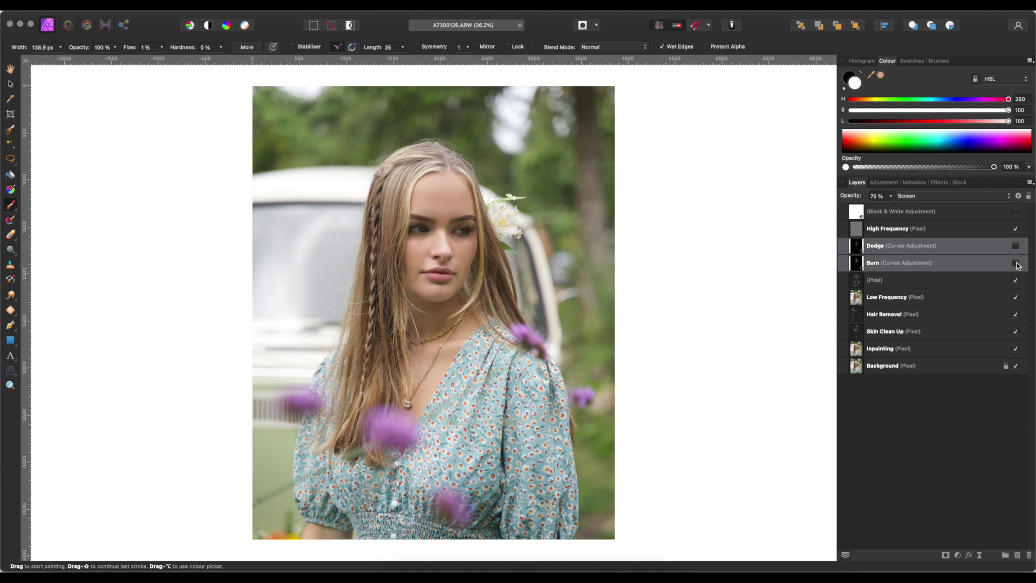
click(1016, 263)
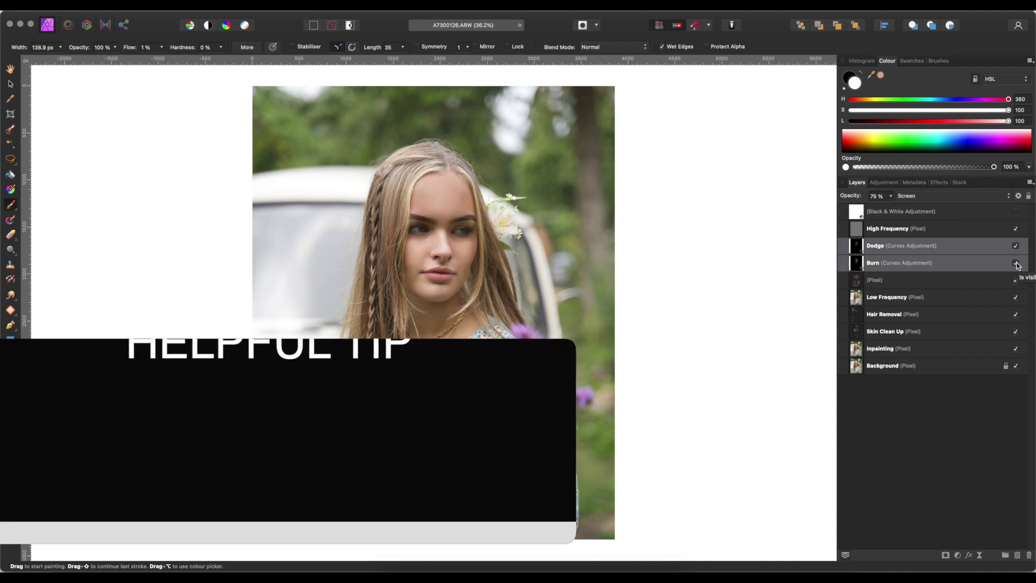
click(1016, 263)
click(1016, 263)
click(1016, 263)
click(1016, 264)
click(1017, 264)
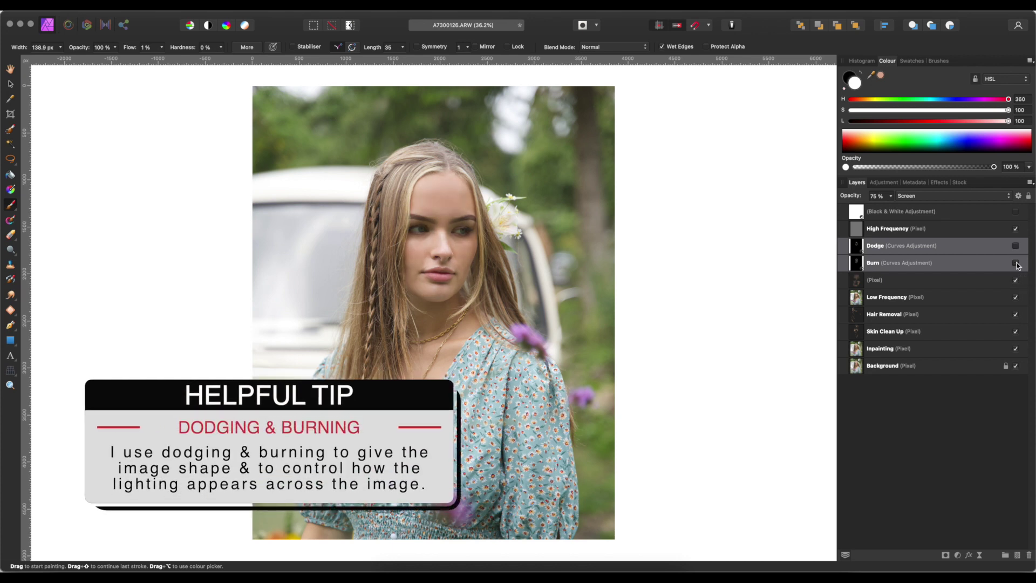
click(1017, 264)
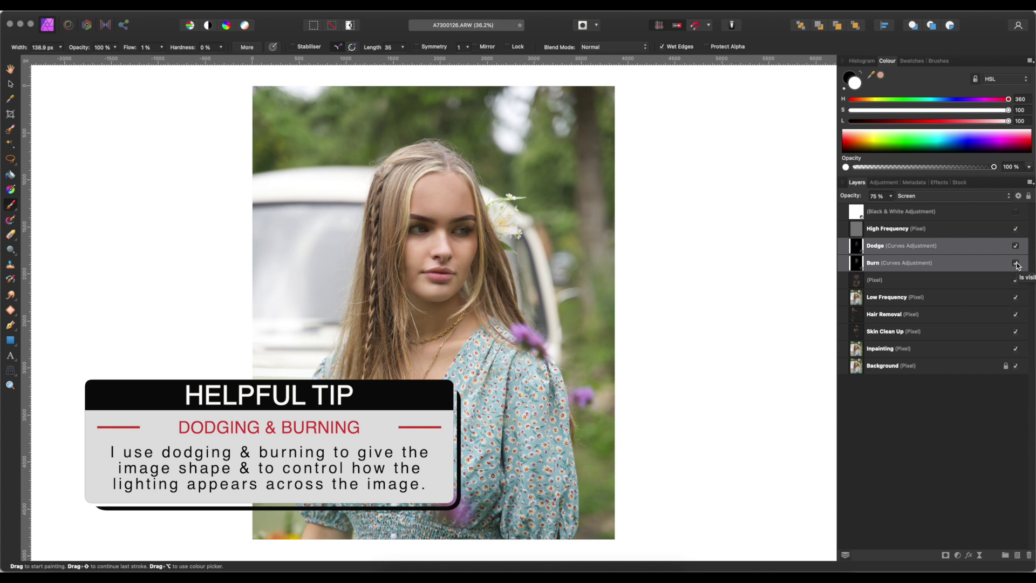
click(1016, 264)
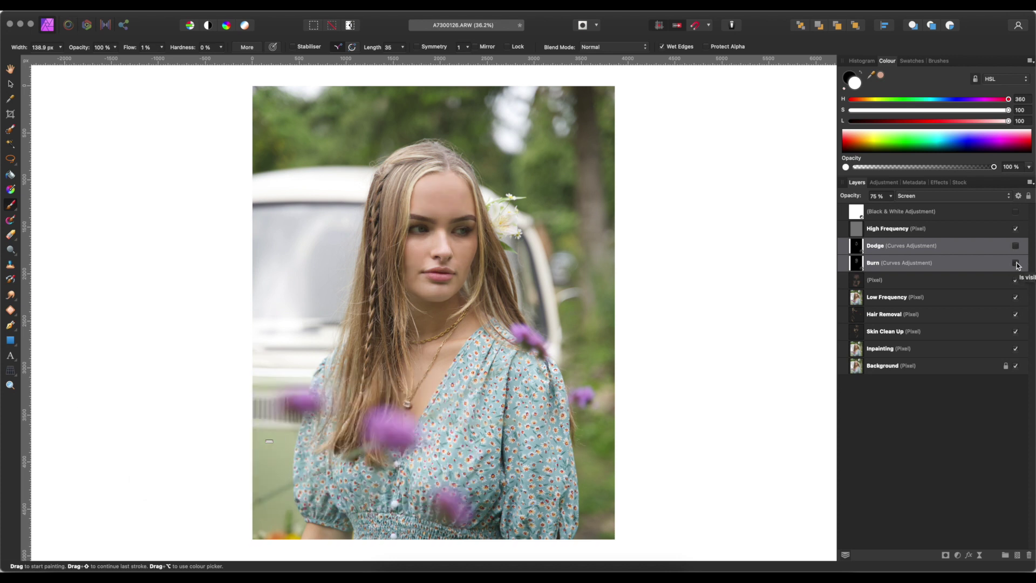
click(1016, 264)
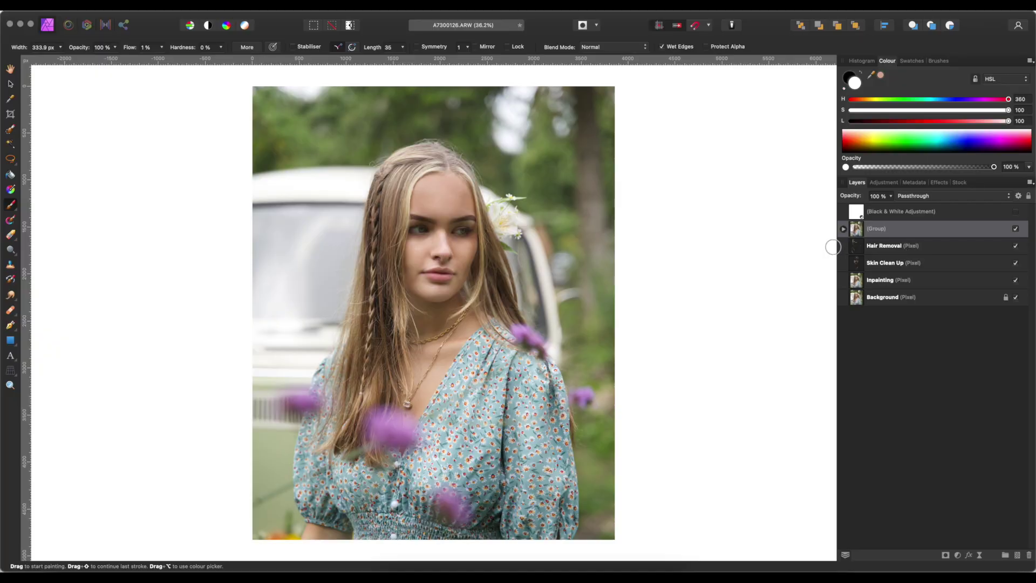
Step: Compare the portrait with the layer group hidden and shown, and delete the Black & White adjustment layer
click(1017, 230)
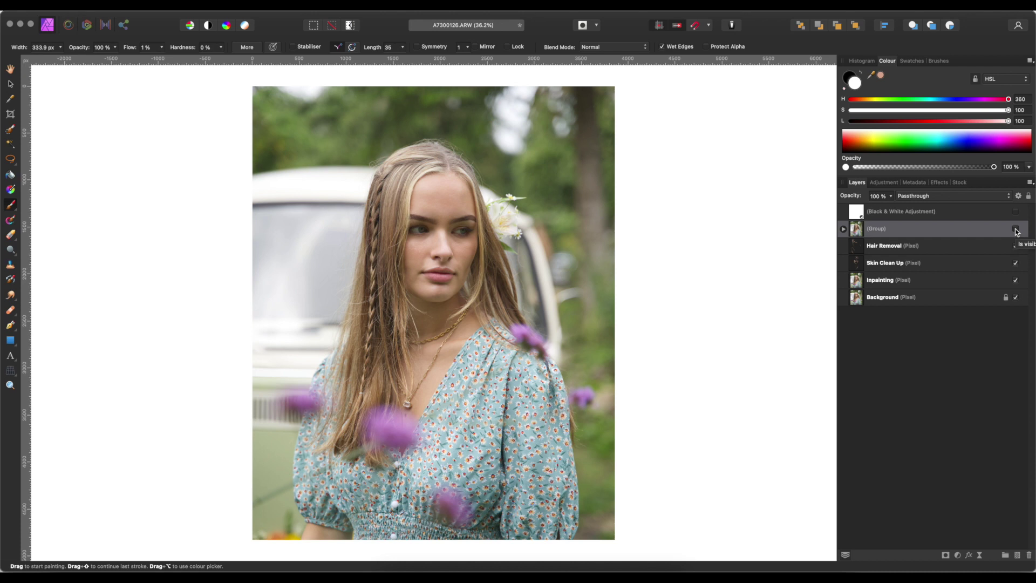
click(1016, 230)
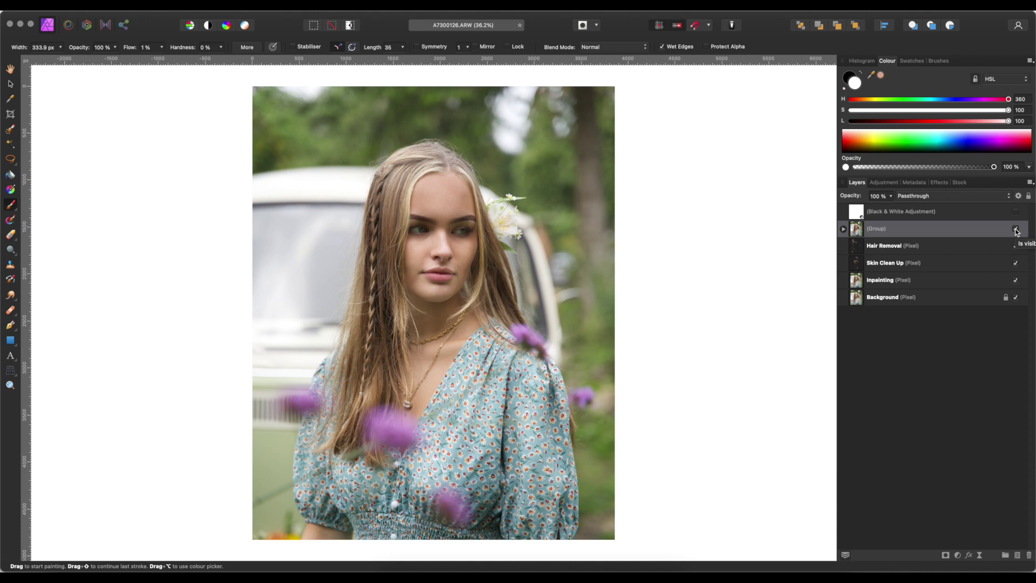
click(933, 217)
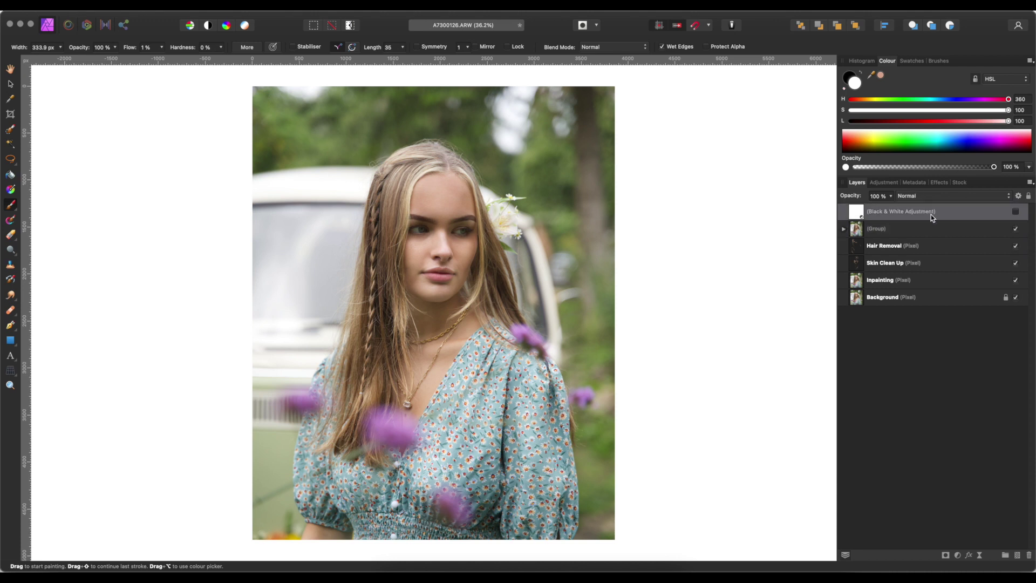
key(Delete)
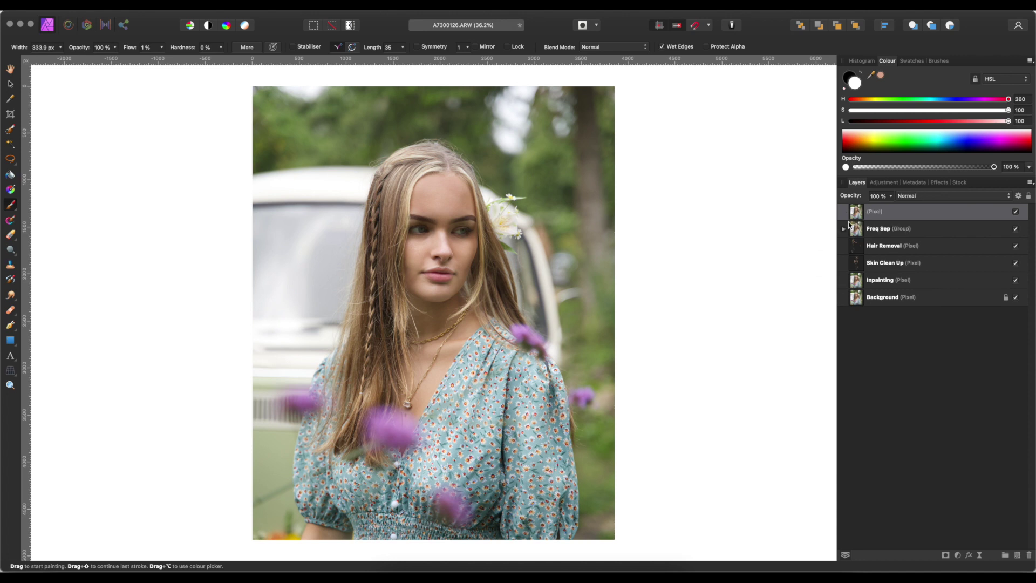
Step: Tone map the merged pixel layer with Tone Compression and Local Contrast both at 70 %, and apply the result
click(107, 25)
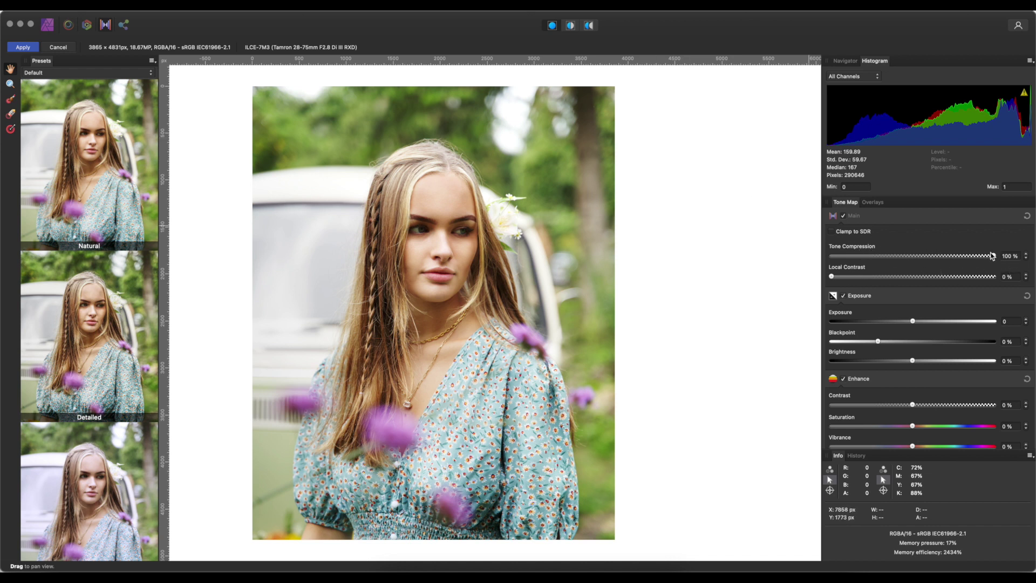
drag(994, 255, 910, 265)
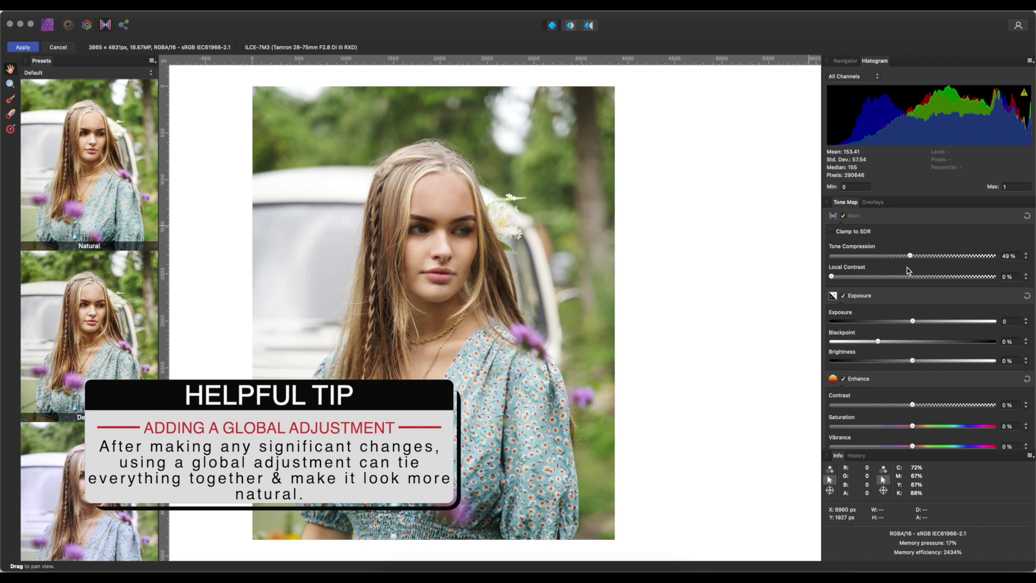
drag(832, 276, 944, 259)
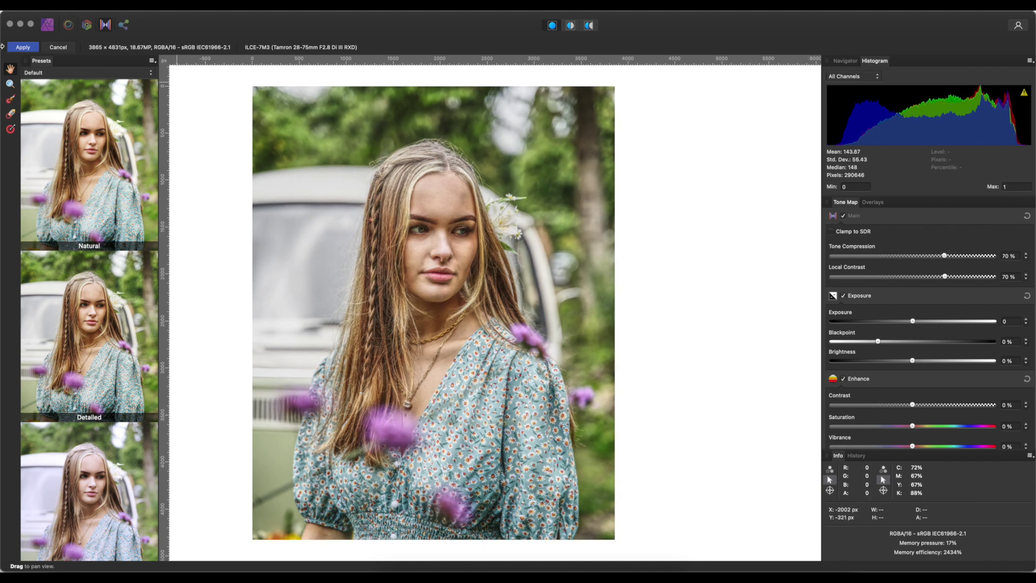
click(22, 47)
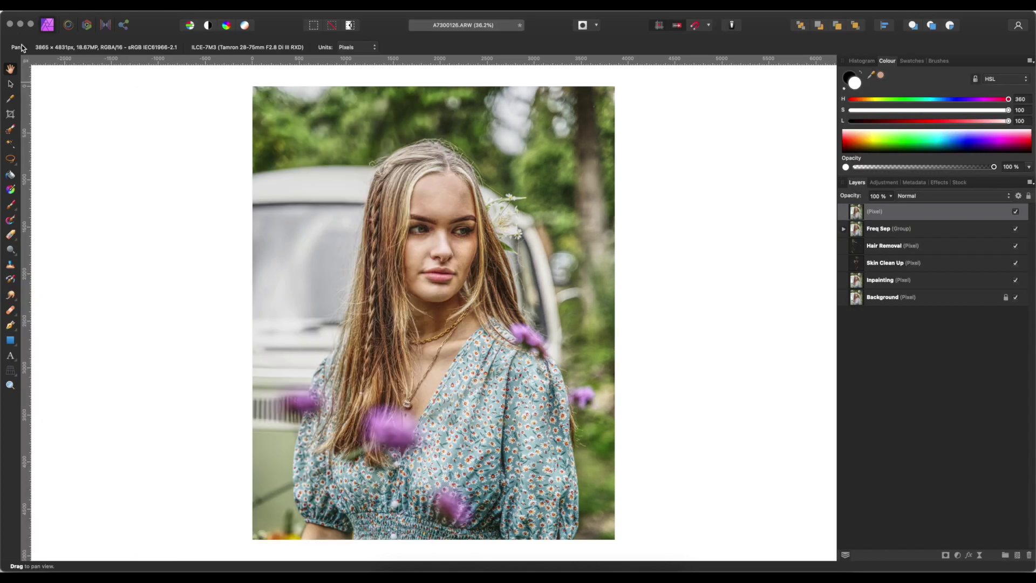
Step: Fade the tone-mapped layer out of the highlights with a smooth, non-linear underlying composition curve: 0 % at 100 % input, 9 % at 66 %
click(1019, 196)
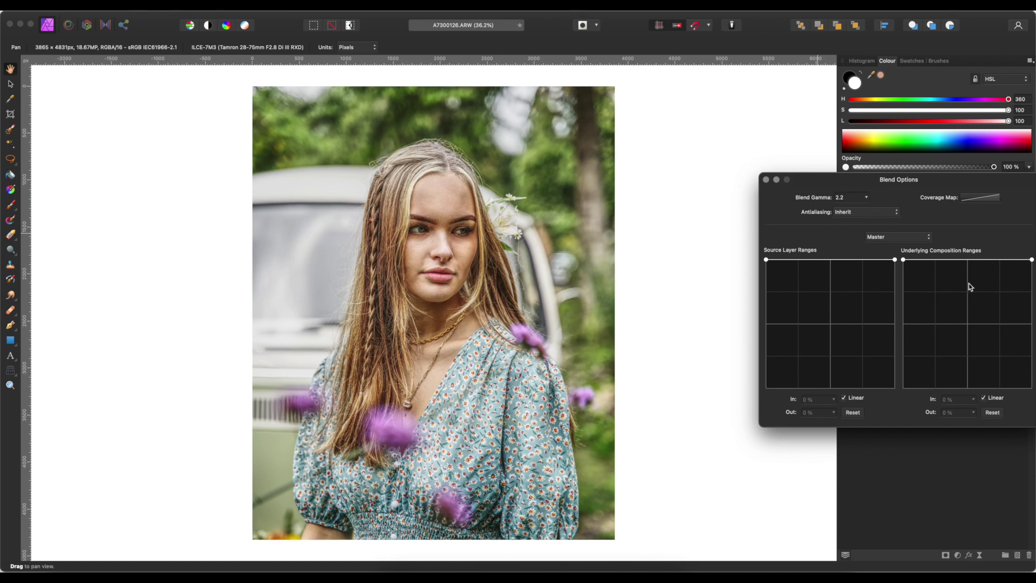
drag(1033, 262, 1032, 388)
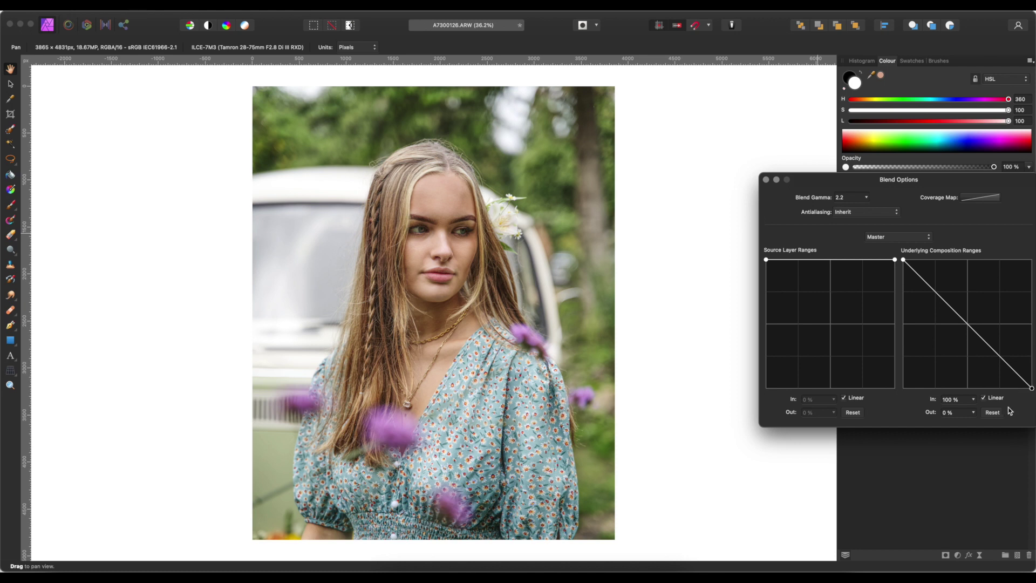
click(985, 398)
drag(1003, 360, 989, 373)
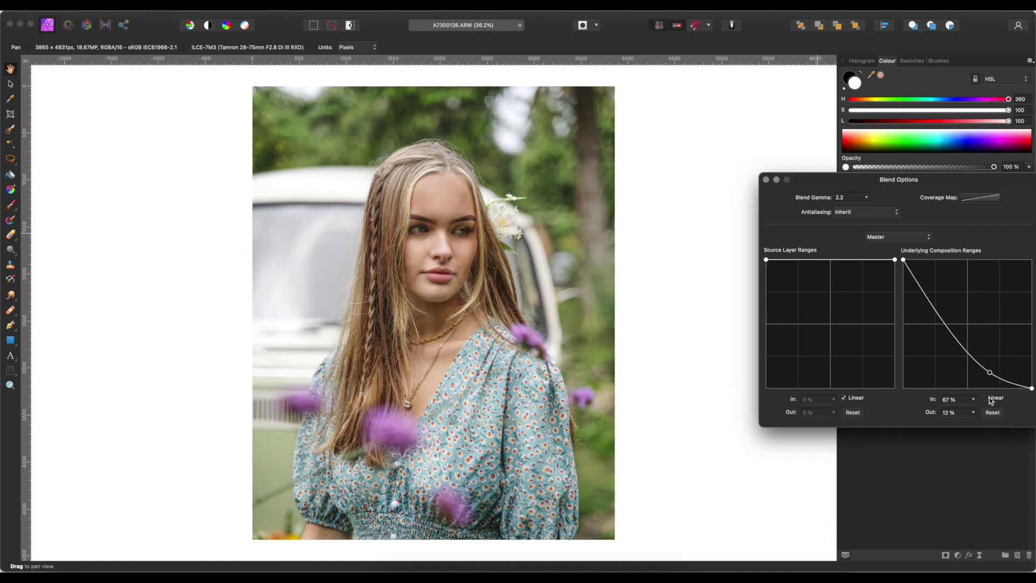
click(985, 398)
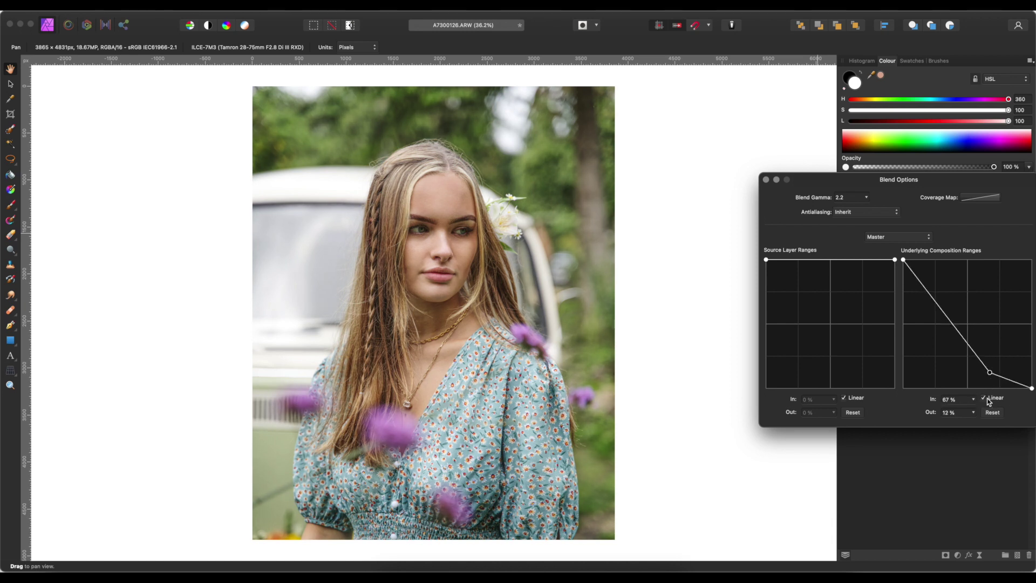
click(988, 398)
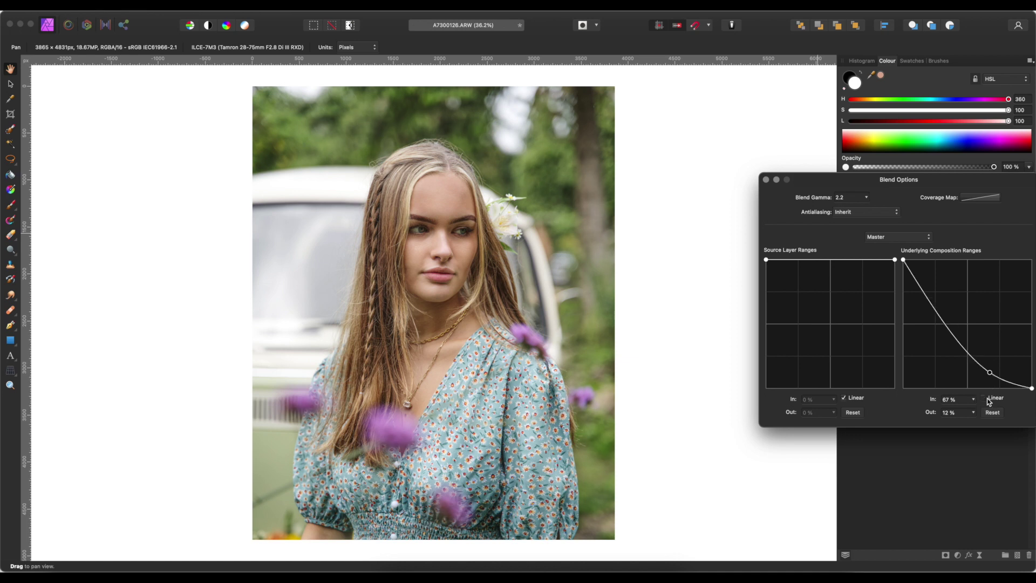
drag(991, 377, 988, 376)
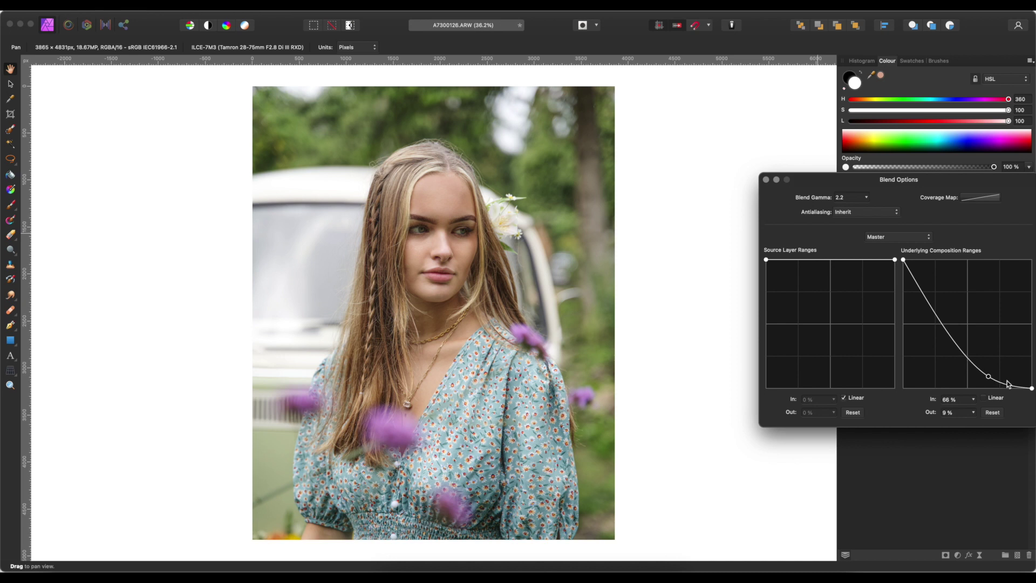
click(766, 179)
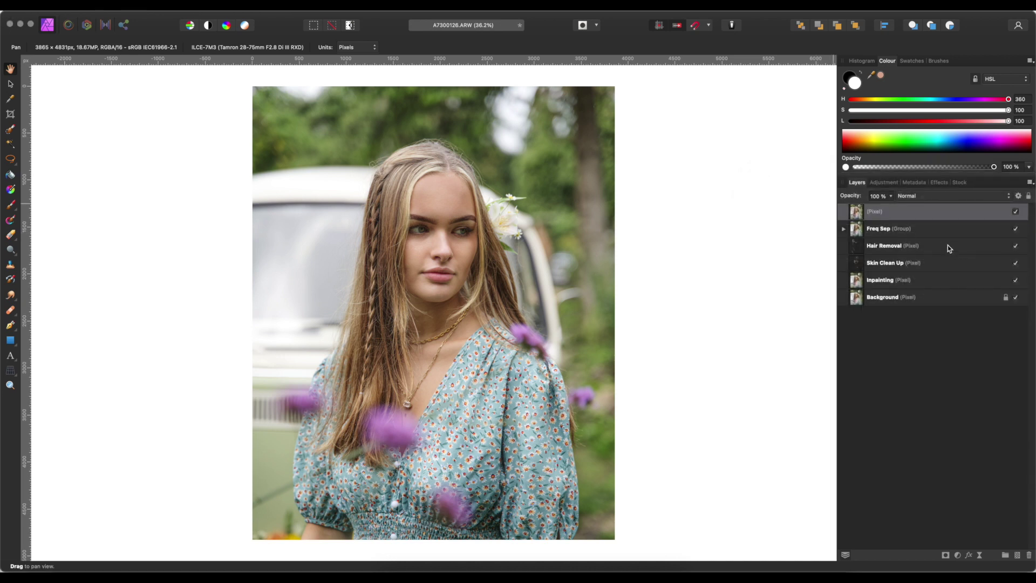
Step: Set the tone-mapped layer's blend mode to Overlay and its opacity to 70 %
click(926, 197)
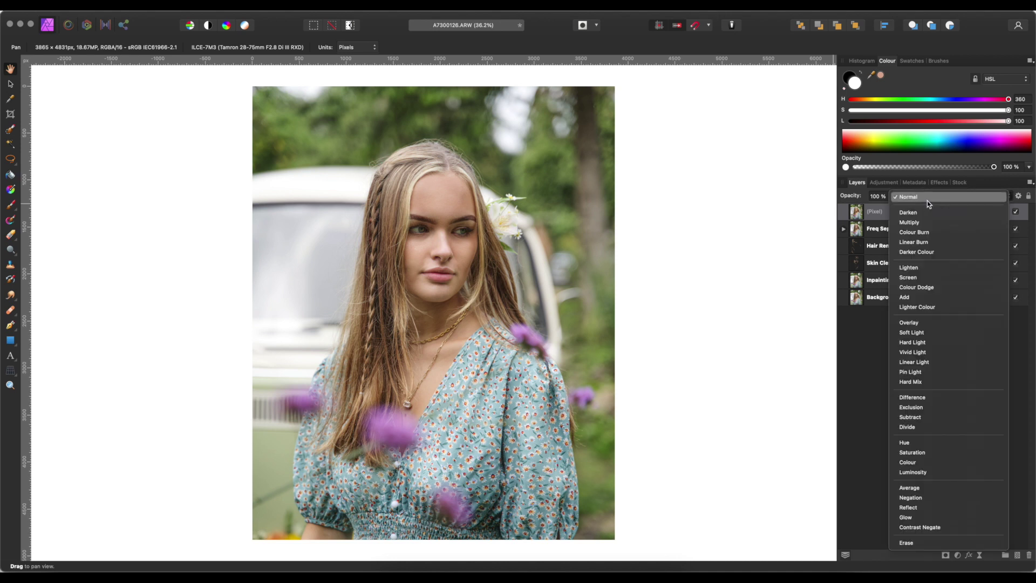
click(927, 326)
click(891, 196)
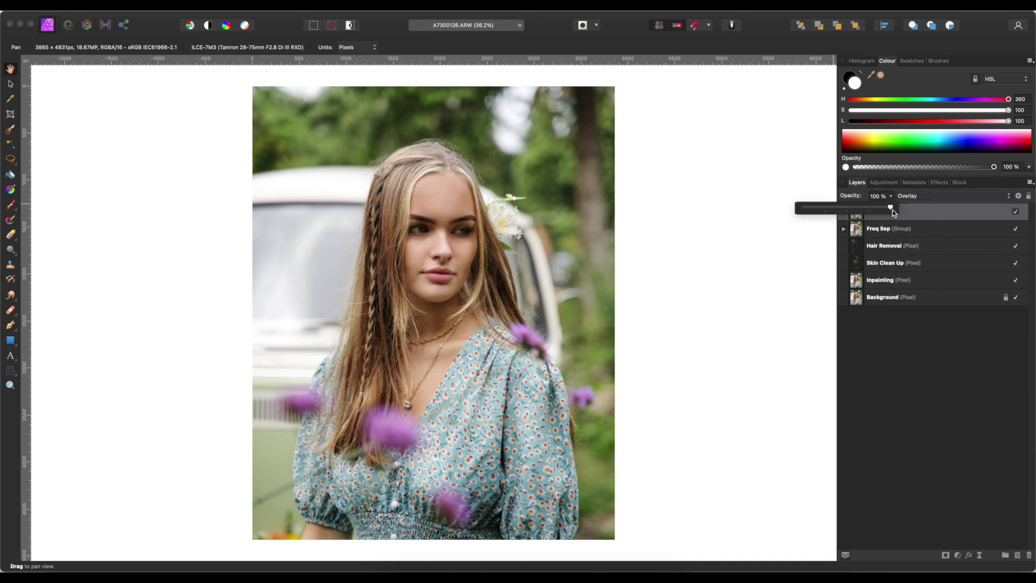
drag(891, 209, 866, 215)
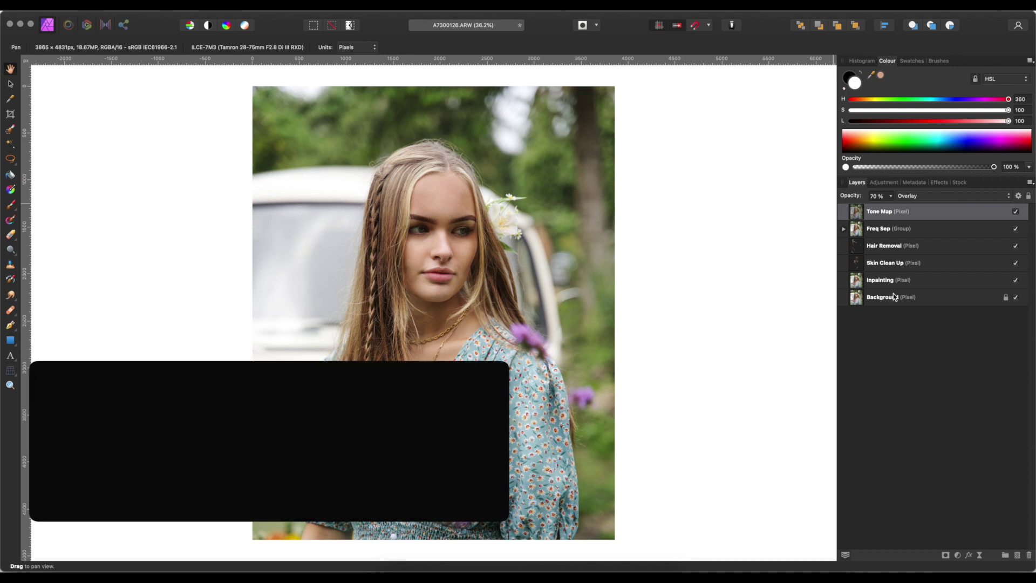
Step: Group all layers above the Background and name the group "Base"
shift+click(898, 280)
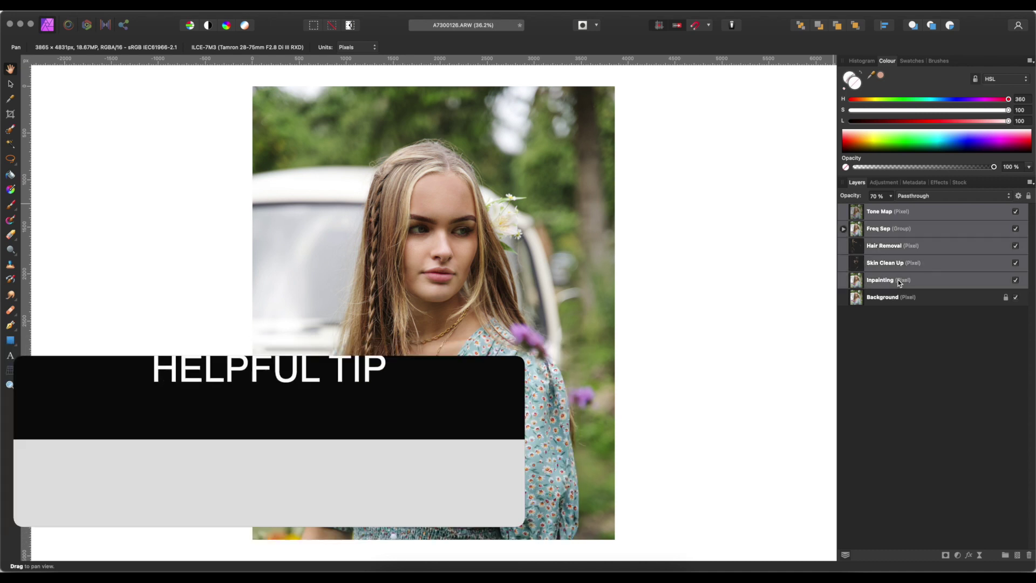
click(1006, 555)
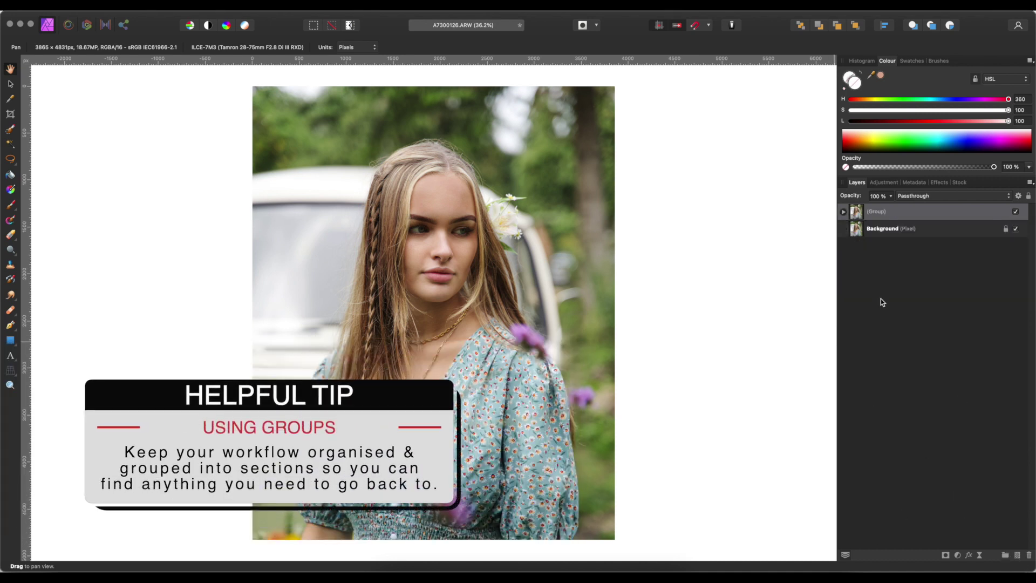
double_click(876, 211)
text(Base)
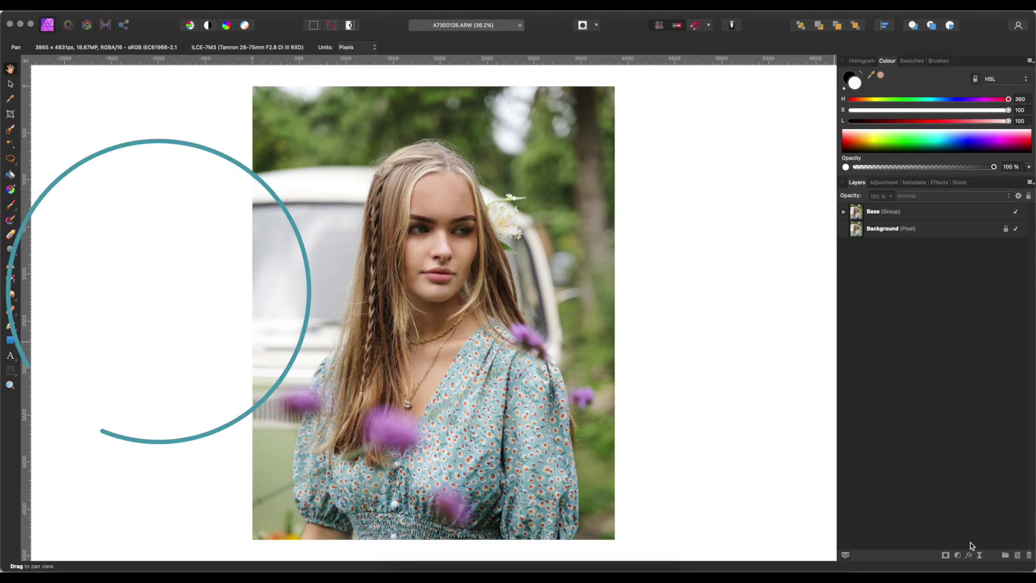
Step: Add a Curves adjustment and lower the Red channel's shadows to X 0.245, Y 0.2, anchoring its highlights at X 0.751, Y 0.755
click(957, 555)
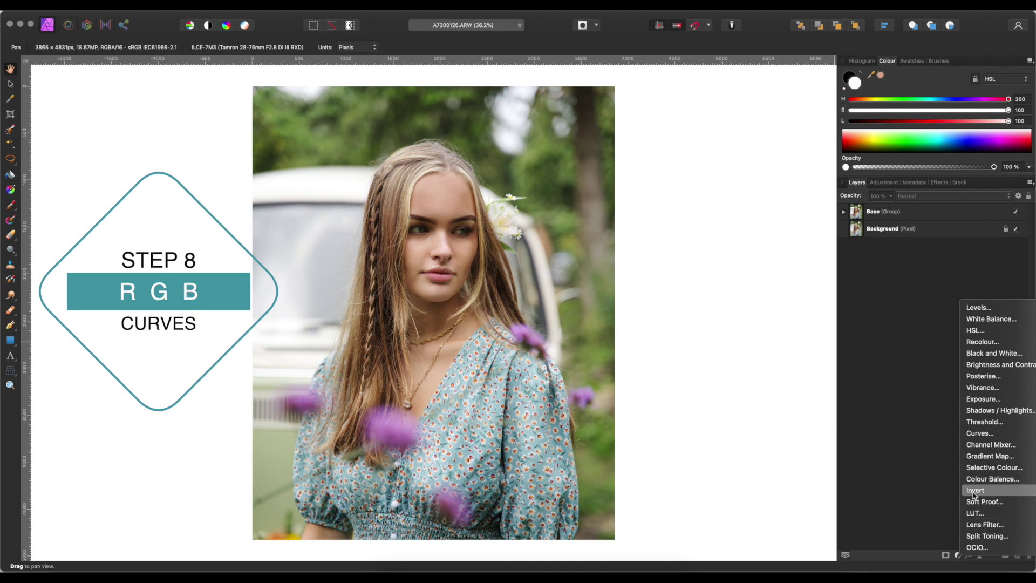
click(980, 434)
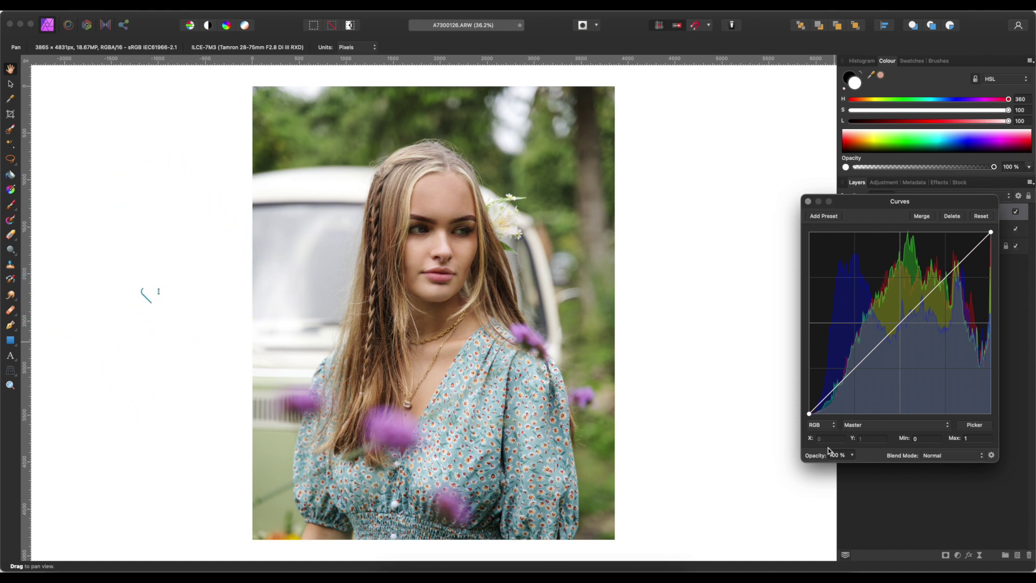
click(874, 426)
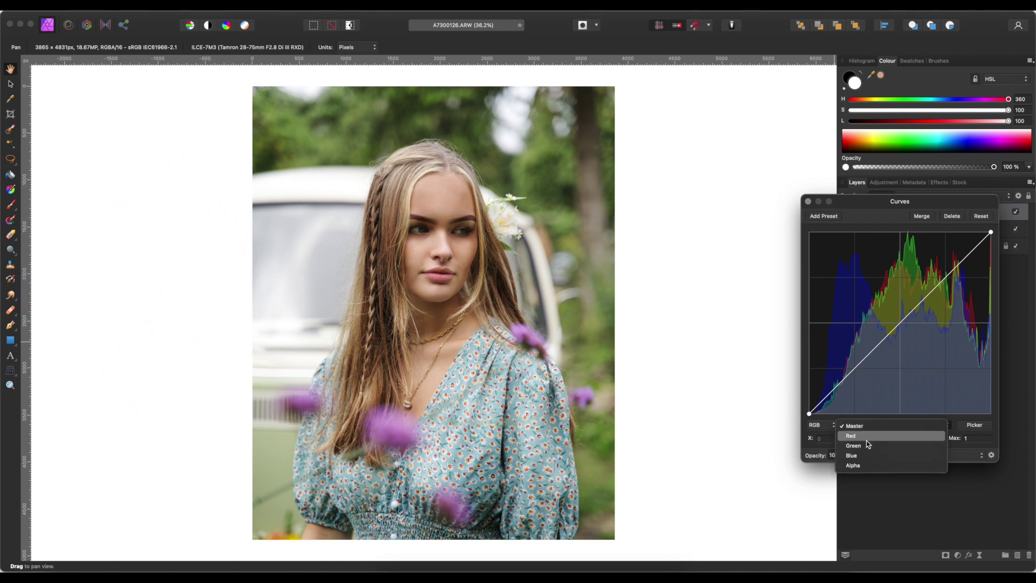
click(866, 435)
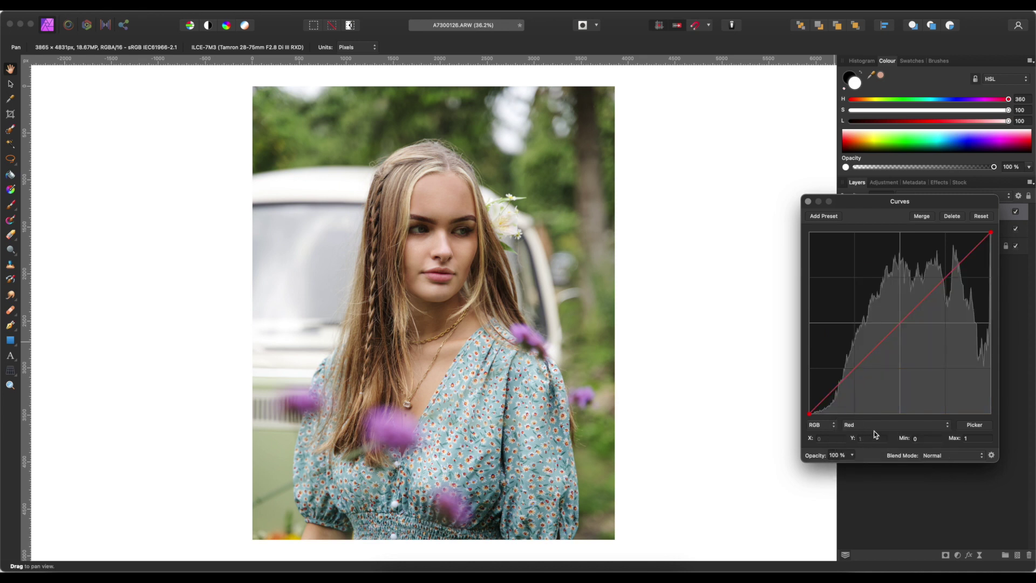
mouse_move(860, 369)
mouse_down()
mouse_move(855, 380)
mouse_move(846, 362)
mouse_move(854, 379)
mouse_up()
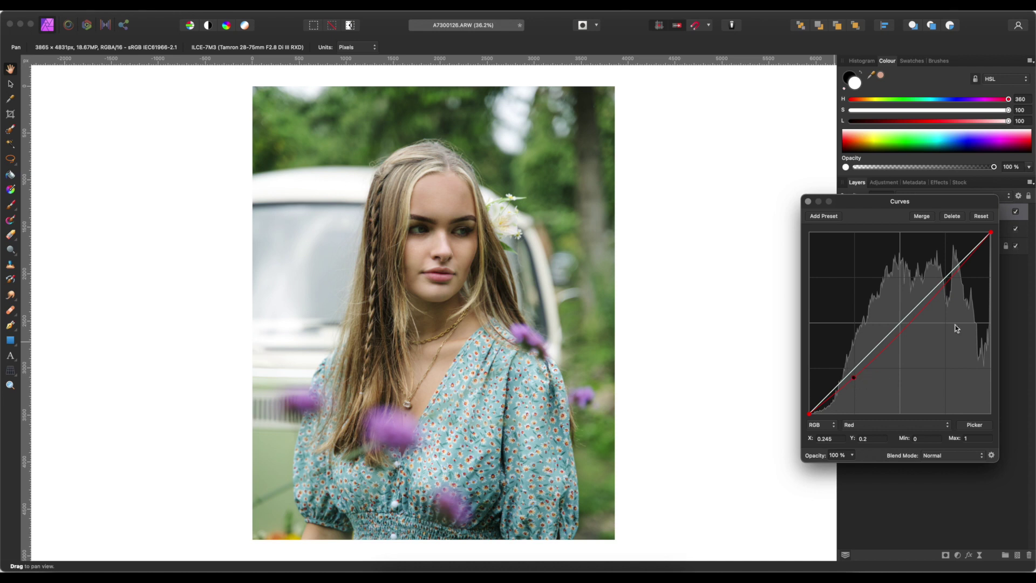
click(946, 277)
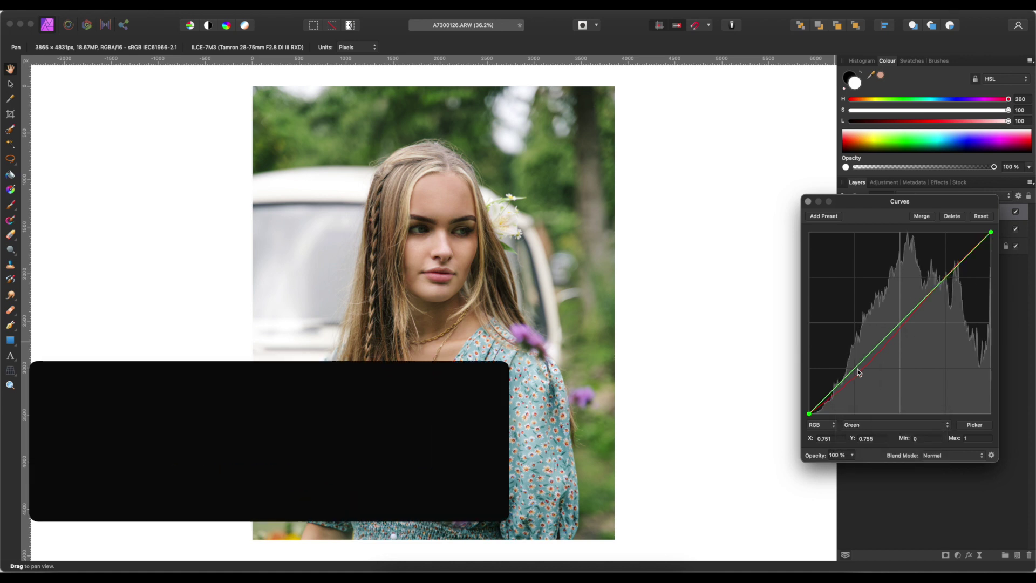
Step: Lower the Green channel's shadows to X 0.253, Y 0.225 and set a highlight point at X 0.761, Y 0.77
drag(855, 371, 855, 373)
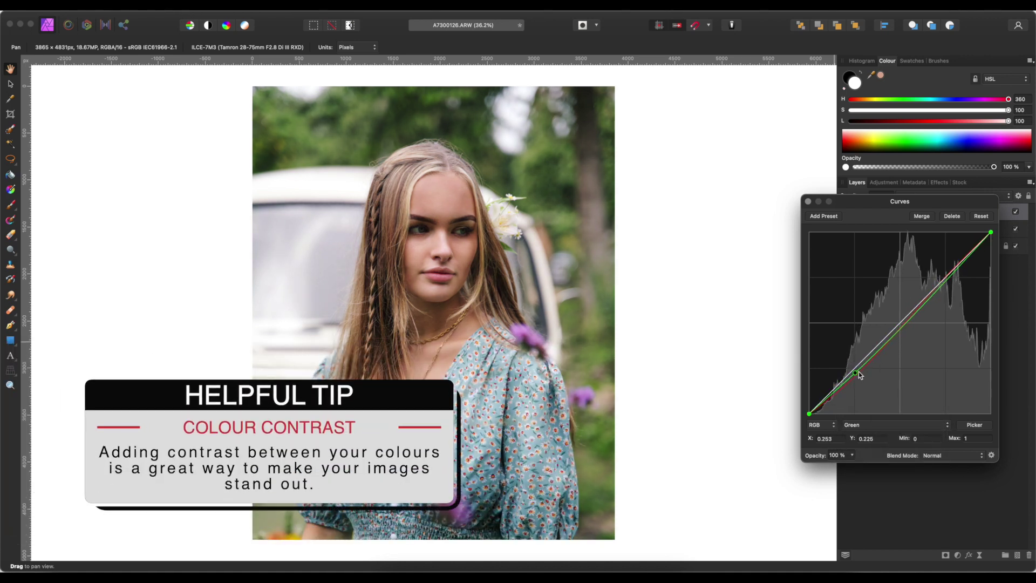
click(949, 276)
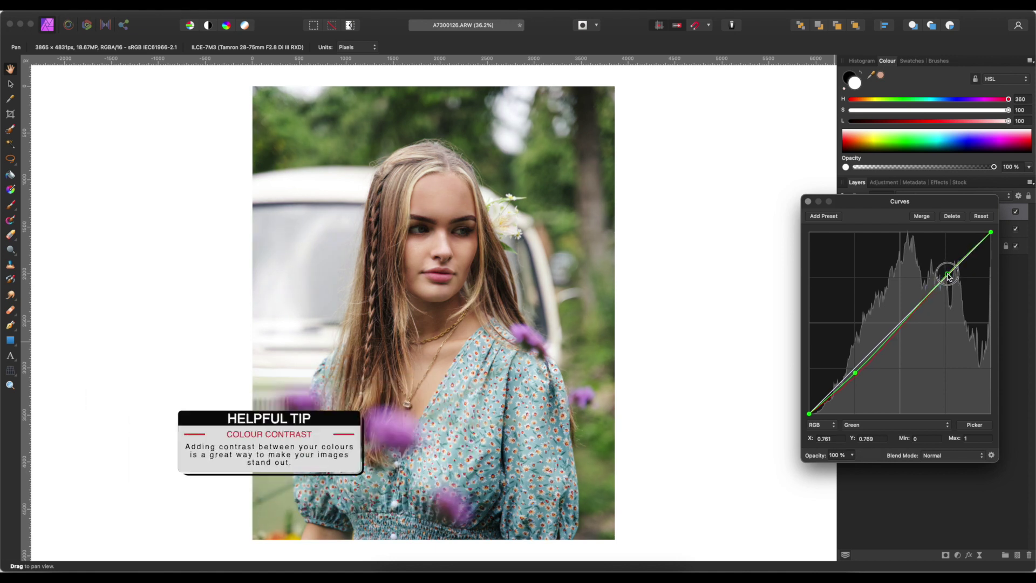
drag(948, 274, 948, 273)
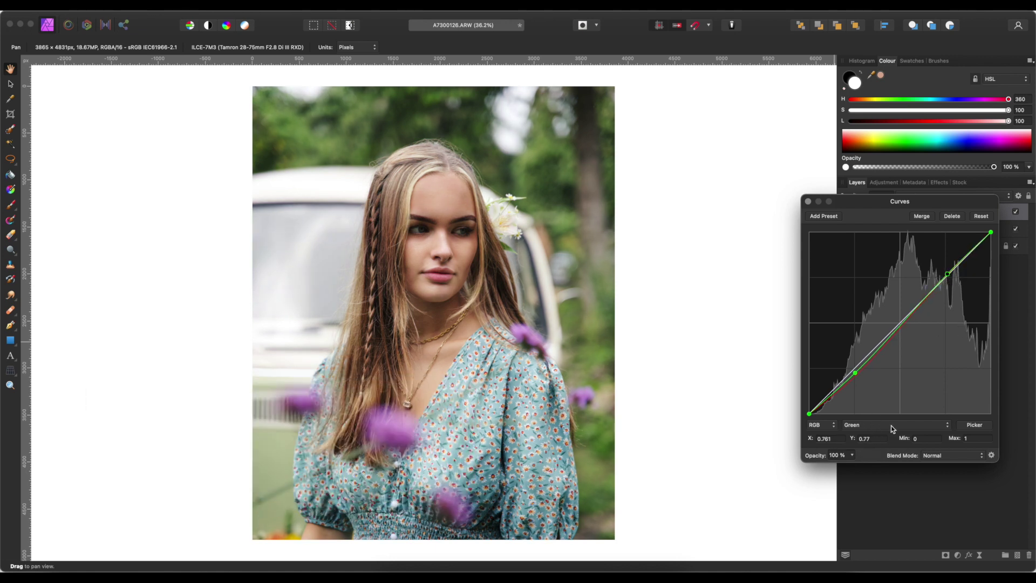
Step: Adjust the Blue channel's curve with a shadow and a highlight point, and compare the portrait with and without the Curves adjustment
mouse_move(853, 369)
mouse_down()
mouse_move(860, 377)
mouse_move(849, 364)
mouse_up()
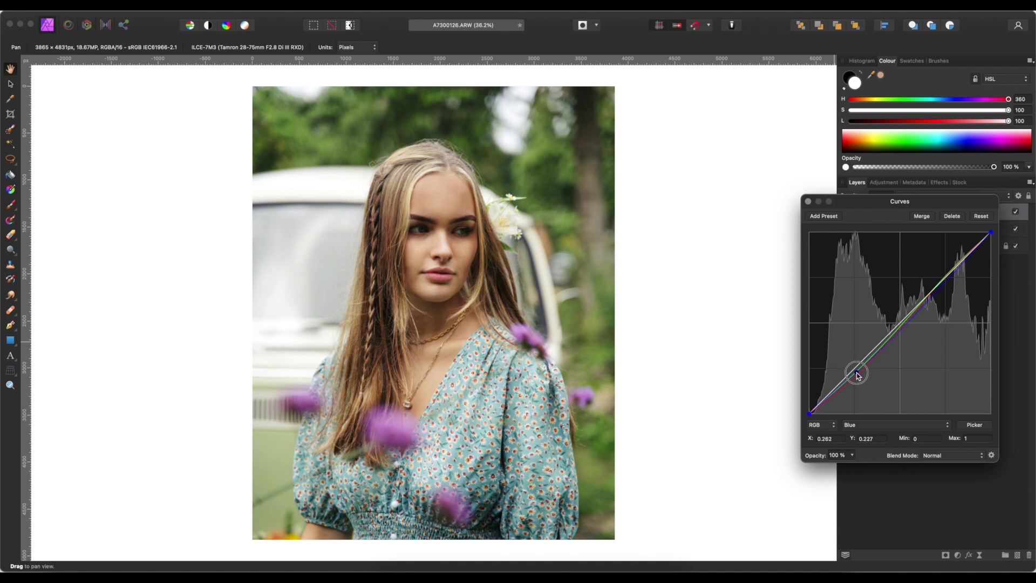
drag(848, 365, 854, 377)
drag(948, 277, 945, 280)
click(1016, 212)
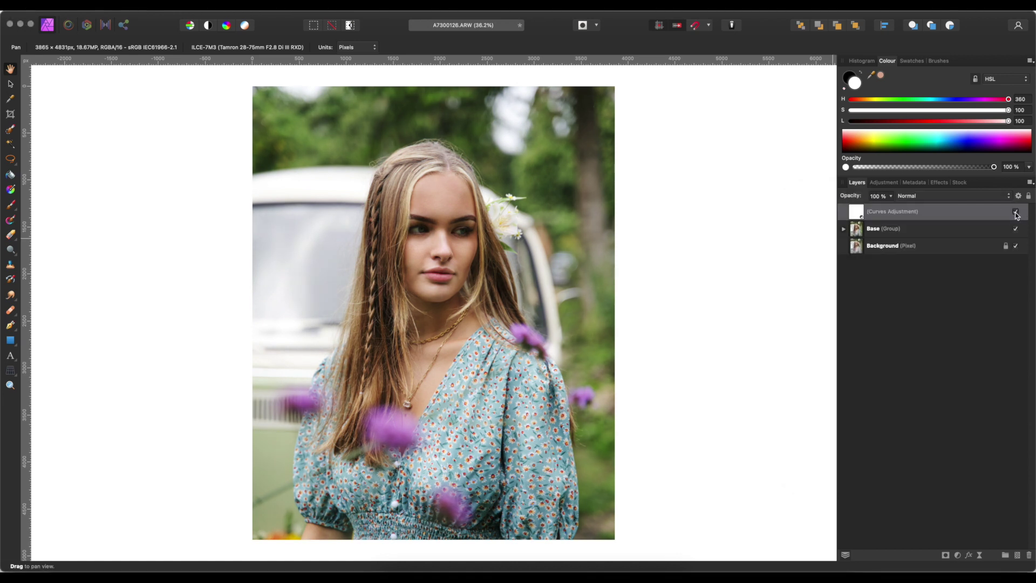
click(1016, 213)
click(1016, 213)
Step: Add a Colour Balance adjustment and shift its shadows to about -8 % Cyan / Red and slightly toward blue
click(957, 554)
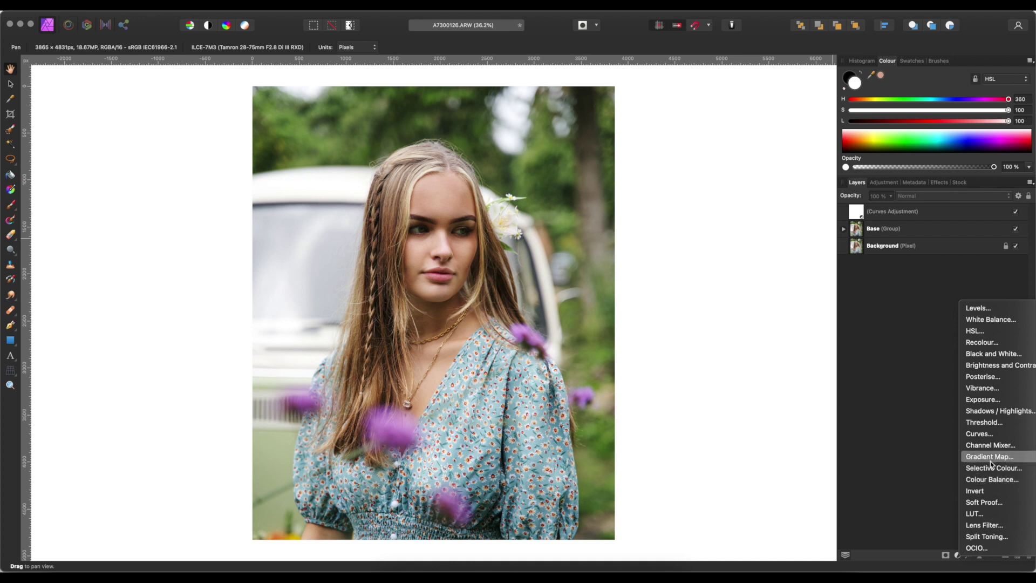
click(996, 479)
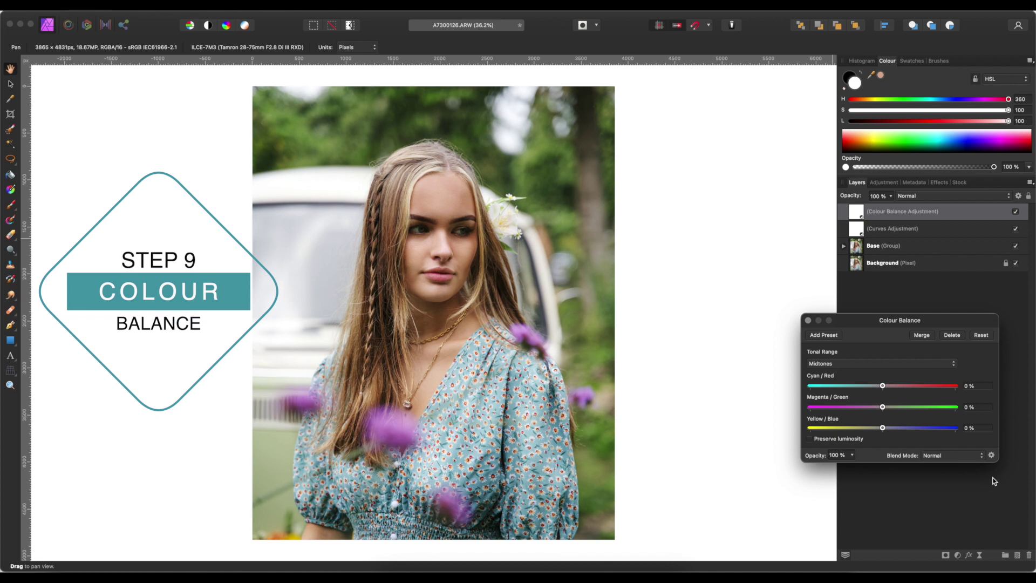
click(905, 366)
click(863, 354)
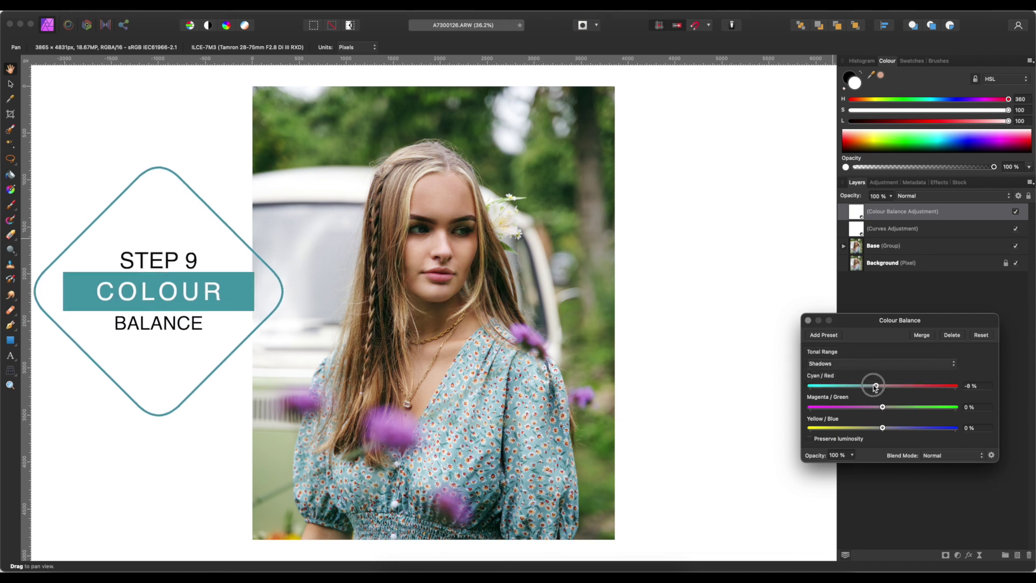
drag(883, 388, 890, 428)
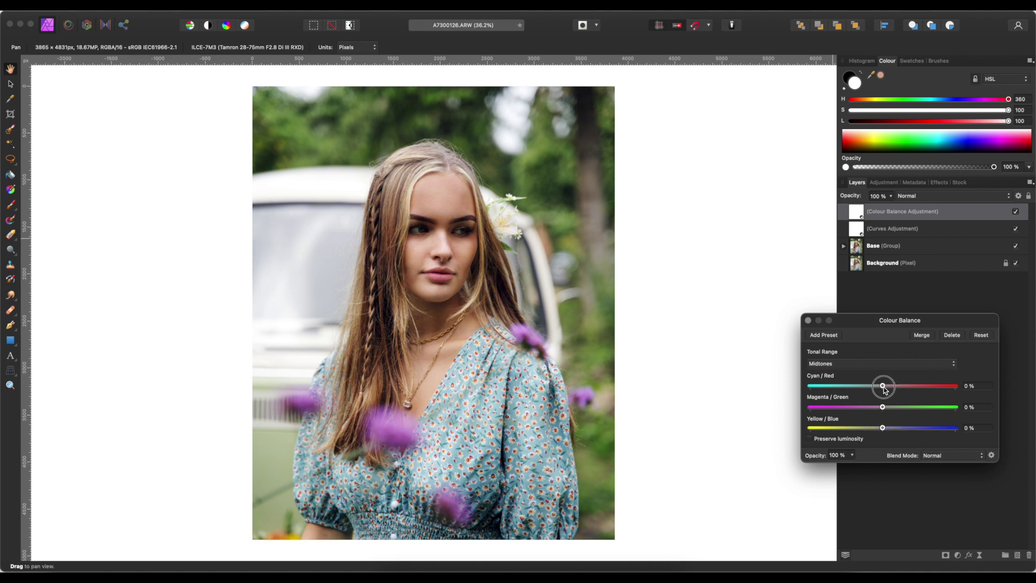
Step: Fine-tune the Colour Balance midtones slightly toward red and shift the highlights slightly toward yellow
drag(885, 390, 887, 390)
drag(882, 430, 883, 407)
click(864, 365)
click(862, 373)
drag(884, 430, 881, 435)
click(808, 322)
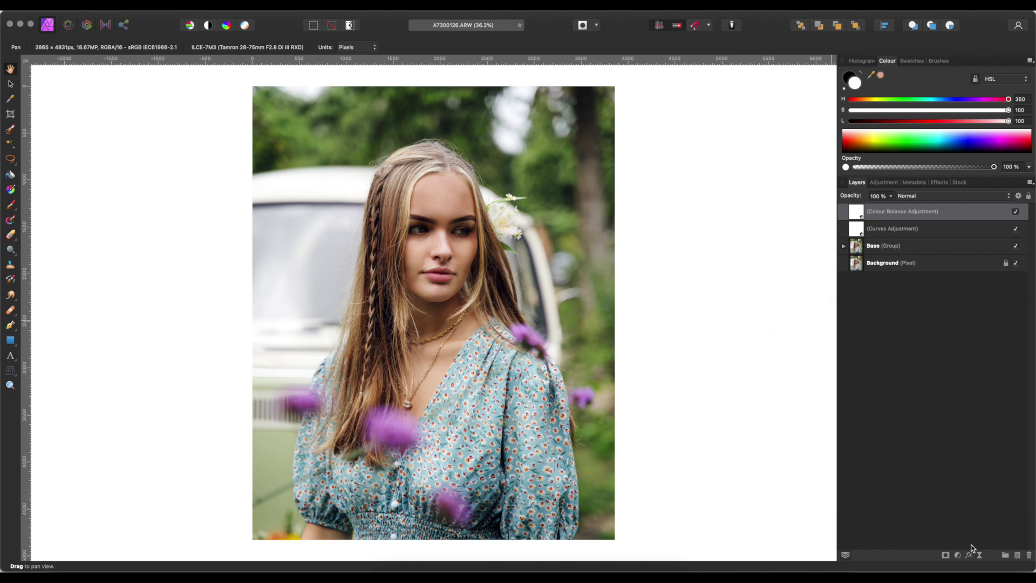
Step: Add a Gradient Map adjustment and set its darkest stop to a dark green of H 109, S 53, L 23
click(961, 556)
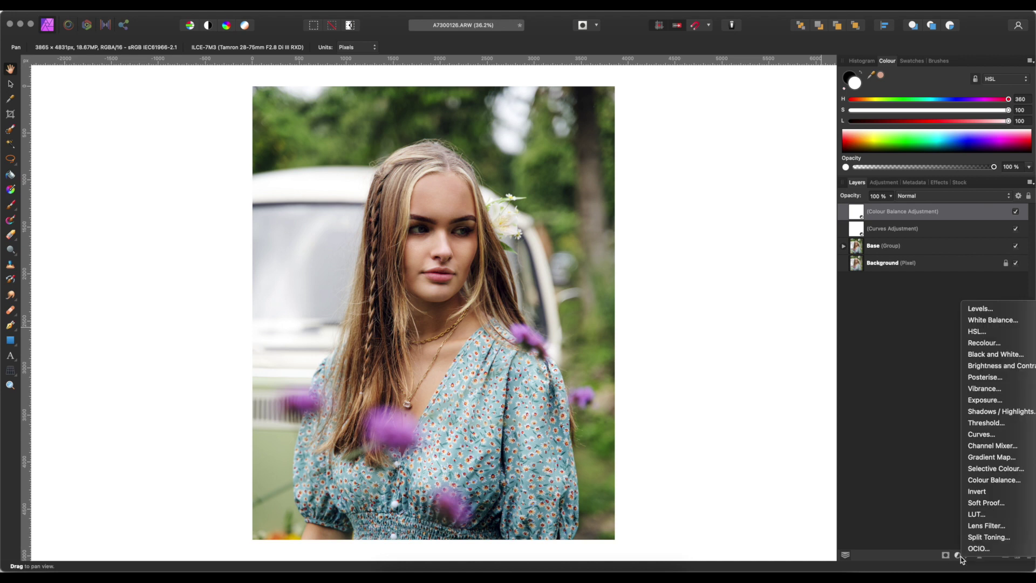
click(983, 459)
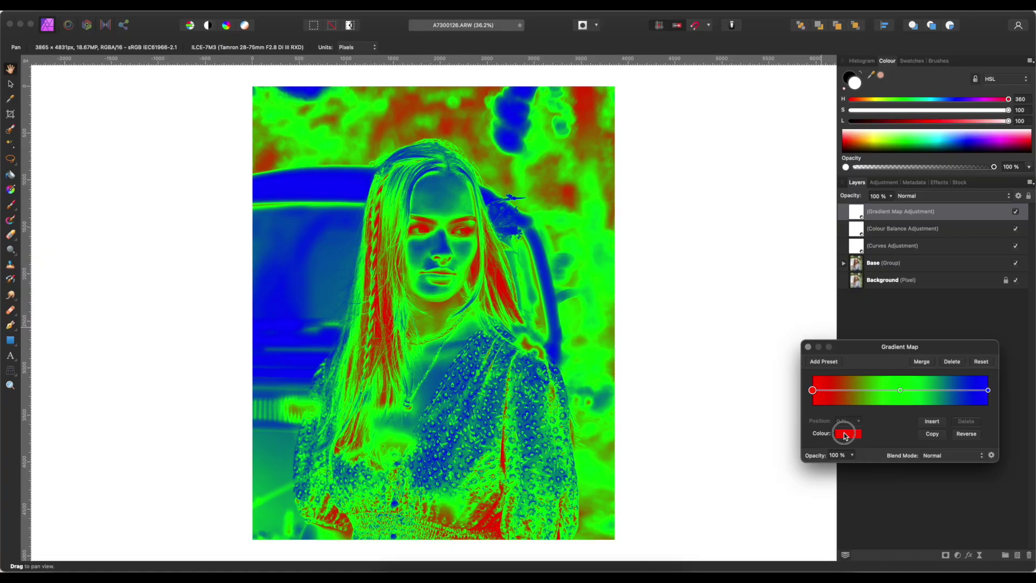
click(846, 435)
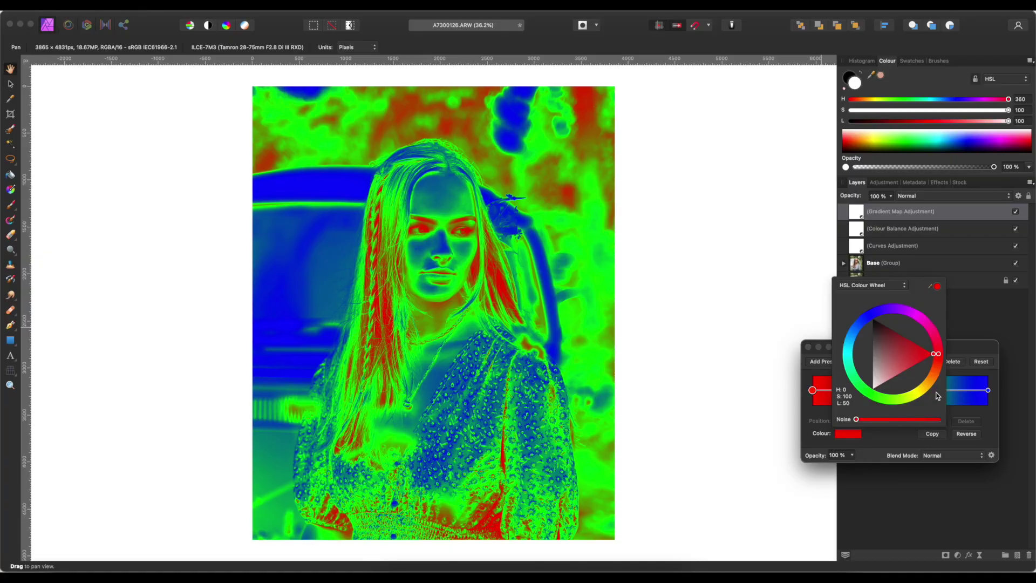
drag(940, 354, 913, 361)
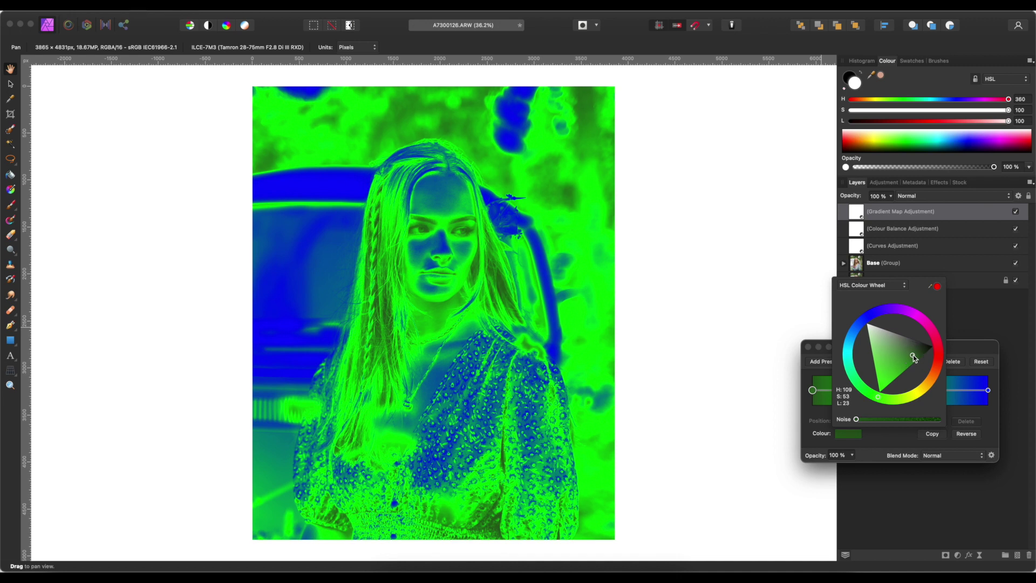
Step: Set the Gradient Map's middle stop to a muted burnt orange of H 25, S 62, L 35
click(900, 390)
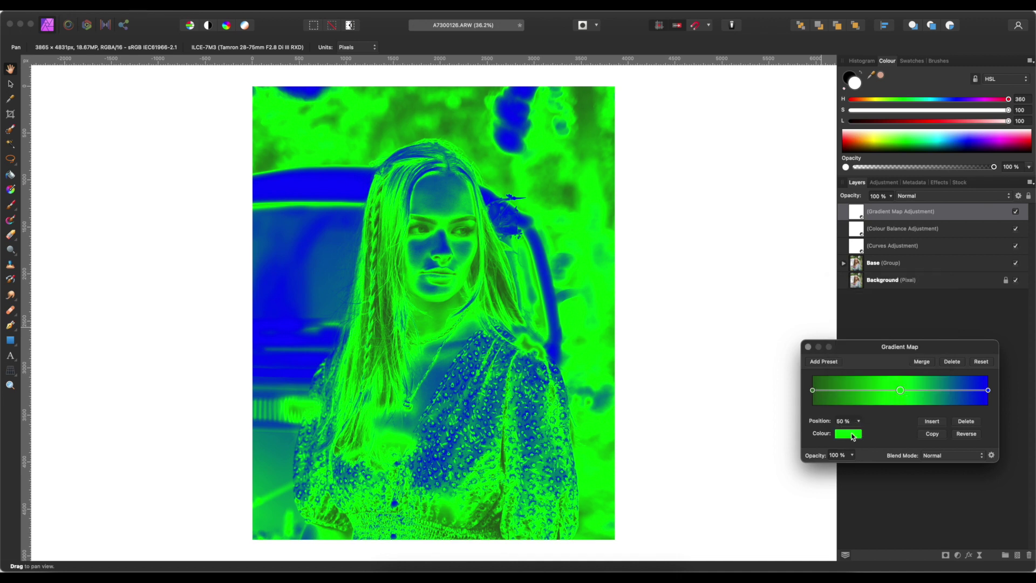
click(853, 436)
drag(899, 396, 936, 372)
drag(902, 350, 943, 383)
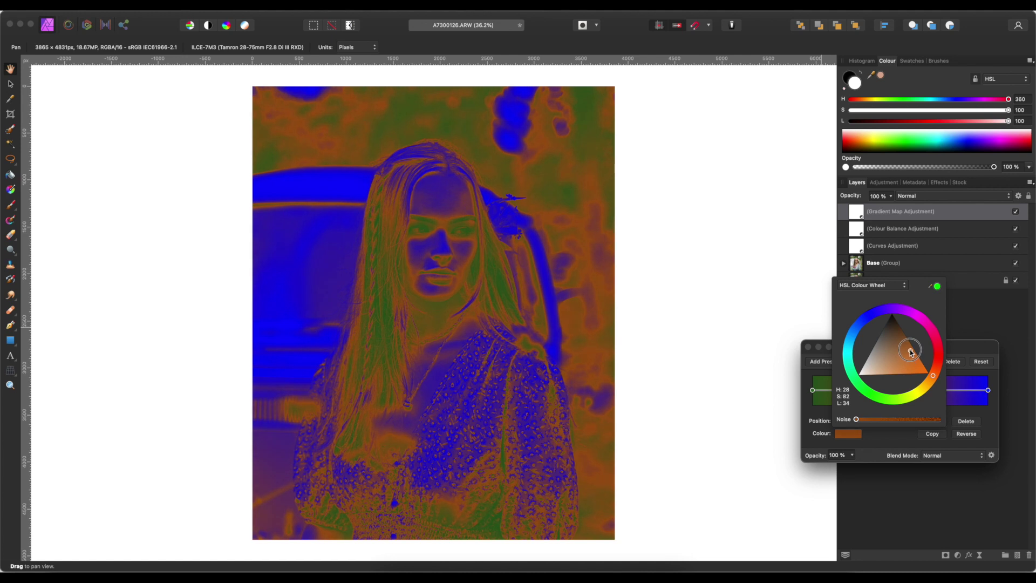
drag(934, 379, 901, 350)
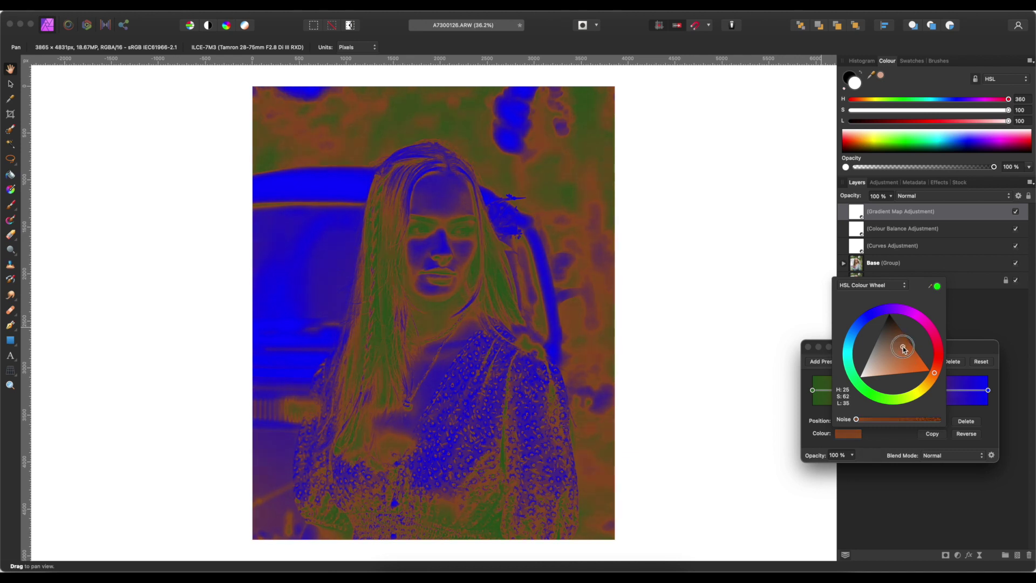
Step: Set the Gradient Map's brightest stop to a light blue of H 204, S 100, L 83
click(988, 390)
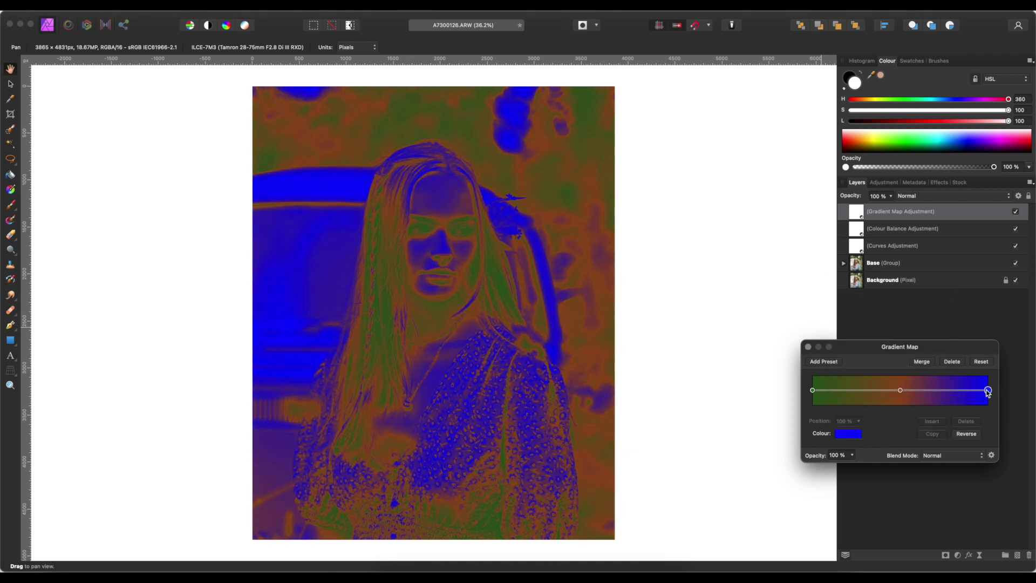
click(857, 440)
mouse_move(871, 317)
mouse_down()
mouse_move(847, 332)
mouse_move(906, 335)
mouse_up()
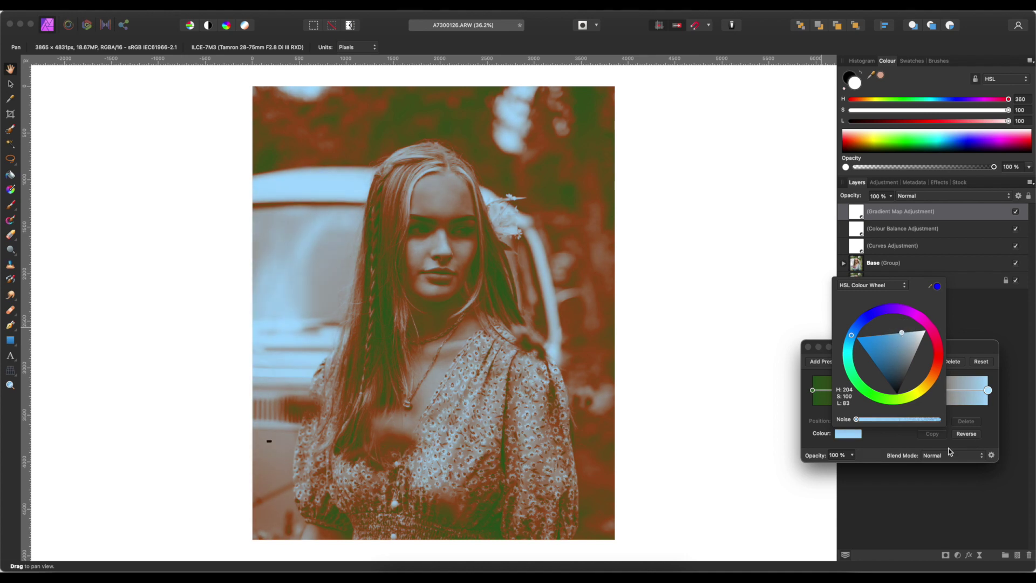
Step: Blend the Gradient Map with Soft Light at 22 % opacity
click(950, 455)
click(939, 523)
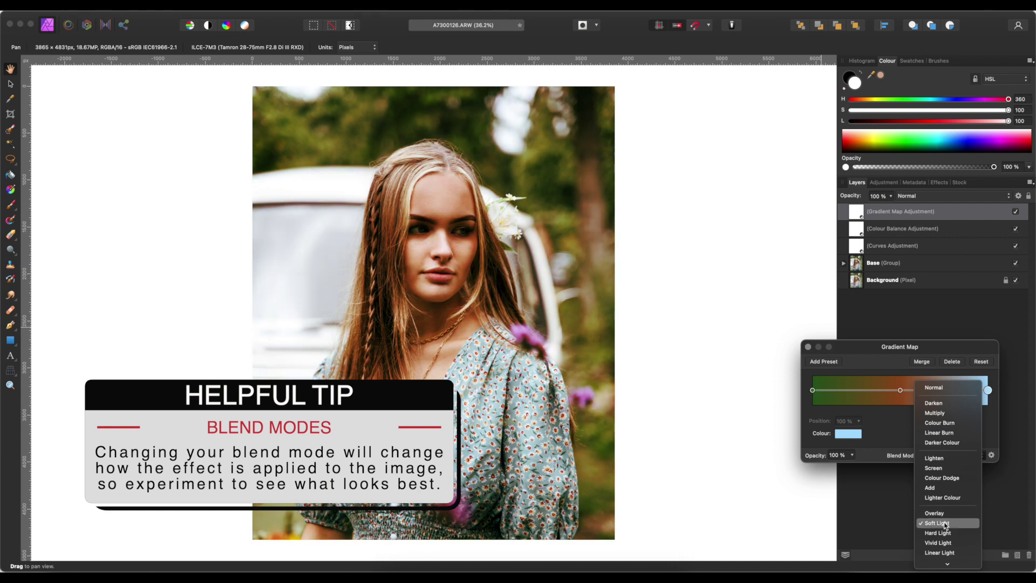
click(943, 526)
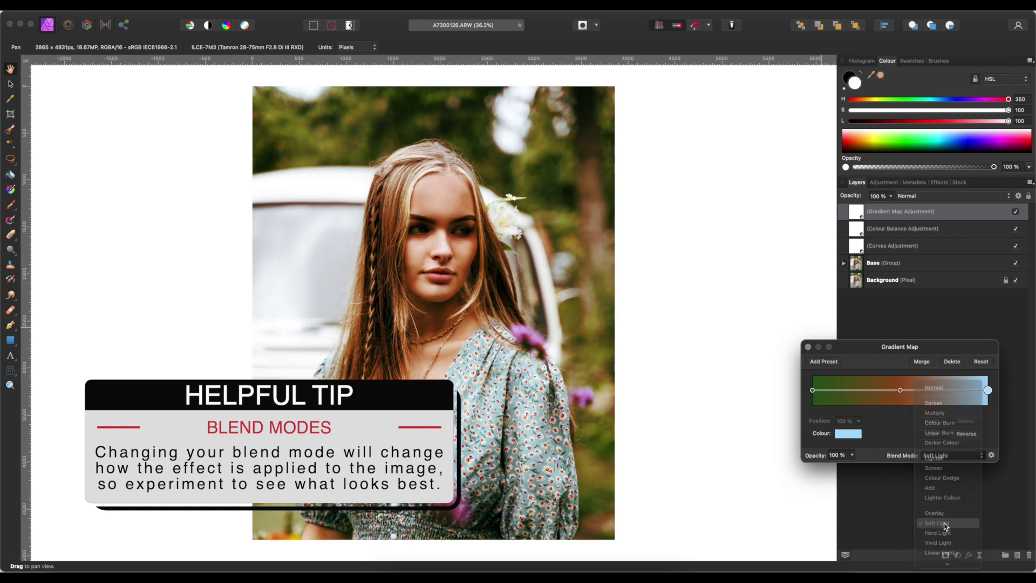
click(852, 456)
drag(847, 465, 783, 476)
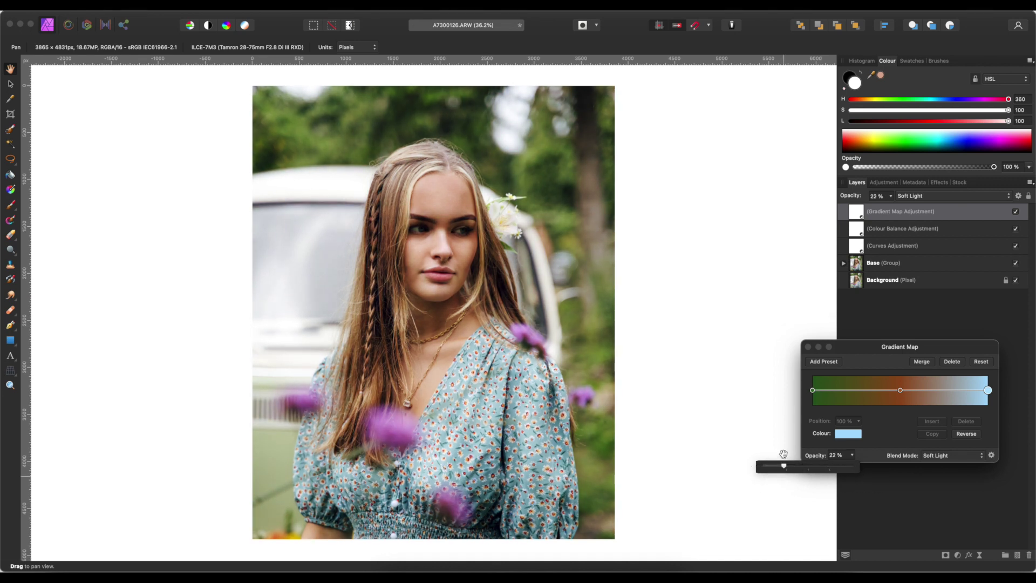
click(808, 346)
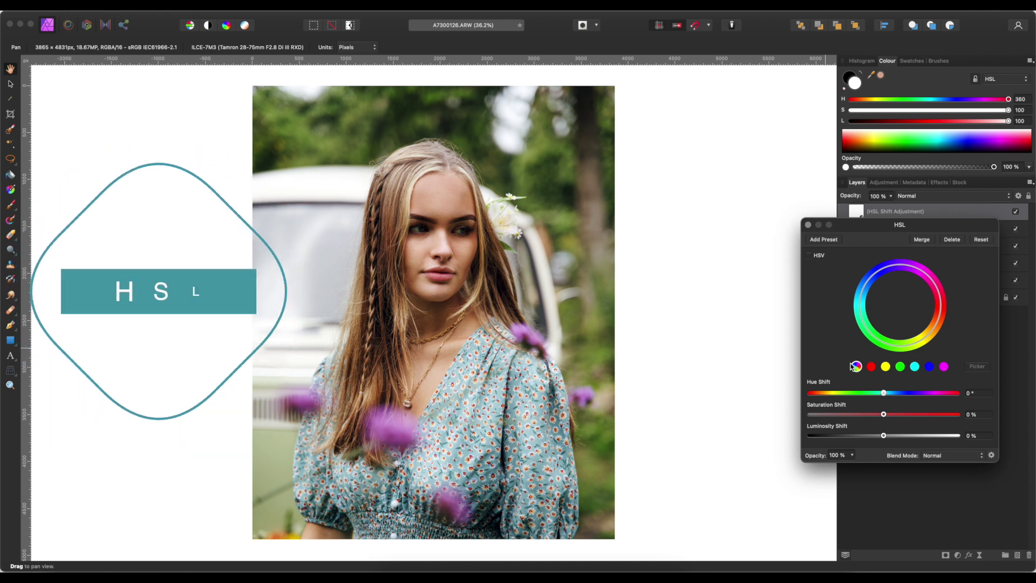
Step: In a new HSL adjustment, raise the reds' saturation to about 11 % and fine-tune their hue
click(871, 366)
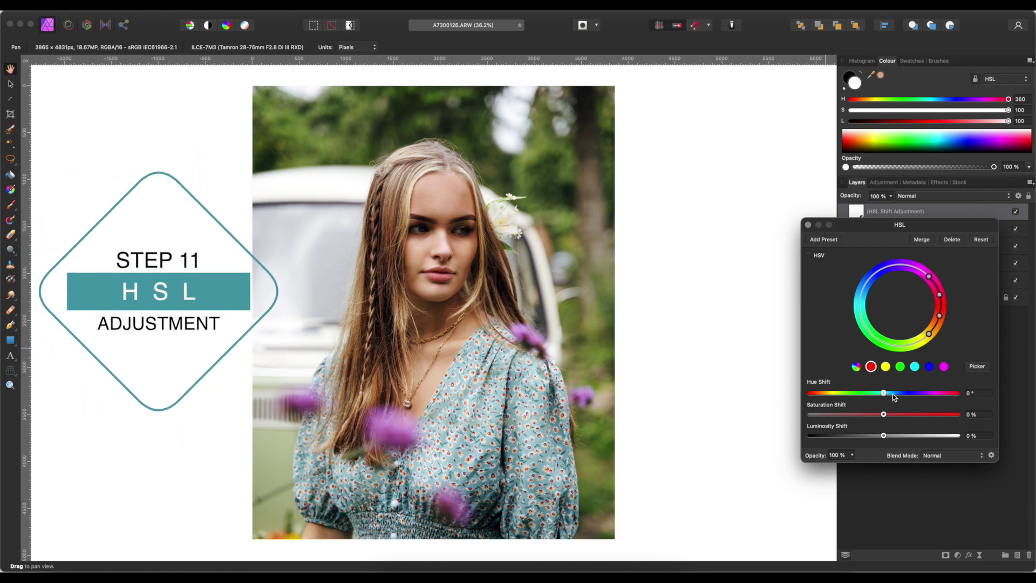
mouse_move(884, 416)
mouse_down()
mouse_move(909, 416)
mouse_move(876, 416)
mouse_move(895, 418)
mouse_up()
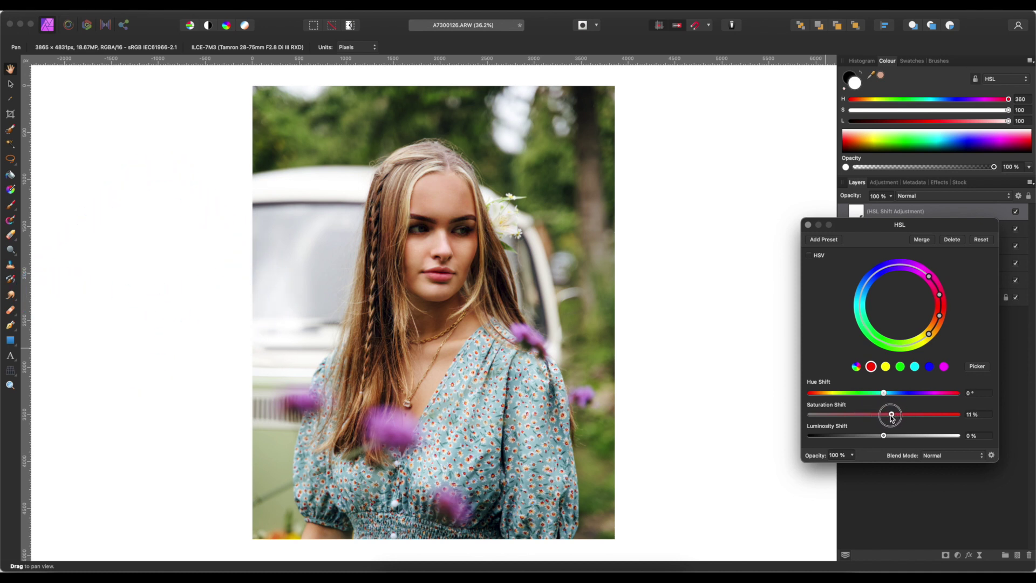
drag(885, 396, 883, 396)
Step: Reduce the yellows' saturation to -10 % and nudge their hue slightly
click(885, 370)
drag(866, 416, 885, 398)
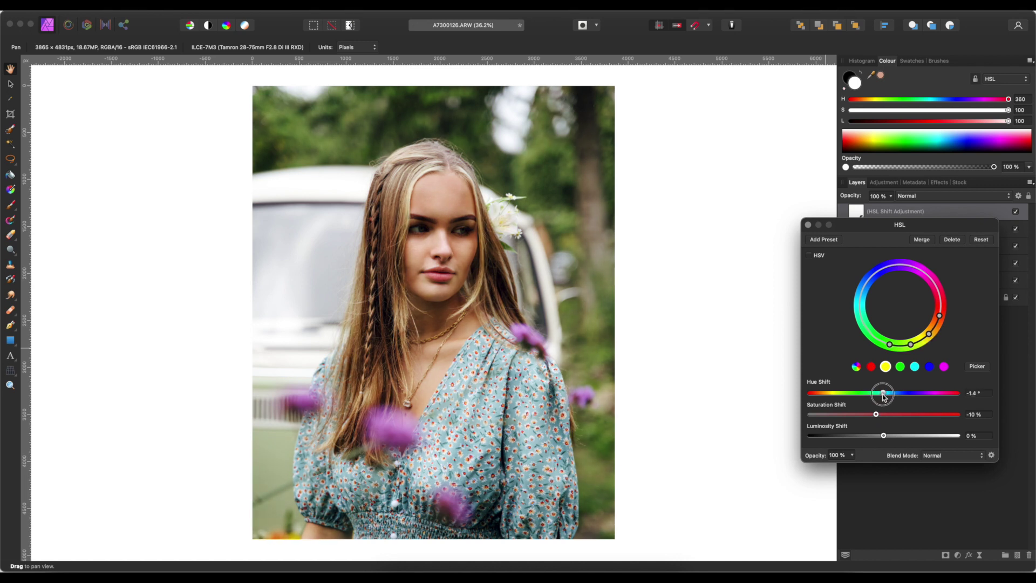
drag(885, 397, 889, 397)
Step: Desaturate the greens slightly, and set the cyans to -7 % saturation with a hue shift of about 9.1°
click(902, 368)
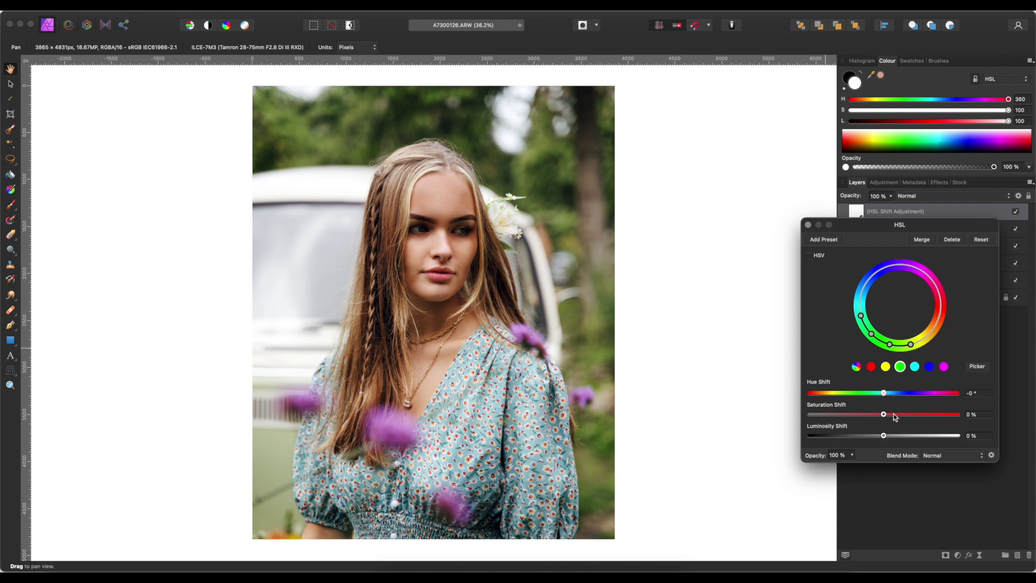
mouse_move(884, 416)
mouse_down()
mouse_move(849, 417)
mouse_move(921, 419)
mouse_move(842, 416)
mouse_move(920, 419)
mouse_move(861, 423)
mouse_move(875, 429)
mouse_up()
click(916, 367)
mouse_move(884, 414)
mouse_down()
mouse_move(901, 416)
mouse_move(863, 413)
mouse_move(909, 416)
mouse_move(857, 418)
mouse_move(902, 419)
mouse_move(867, 423)
mouse_move(881, 426)
mouse_move(888, 395)
mouse_up()
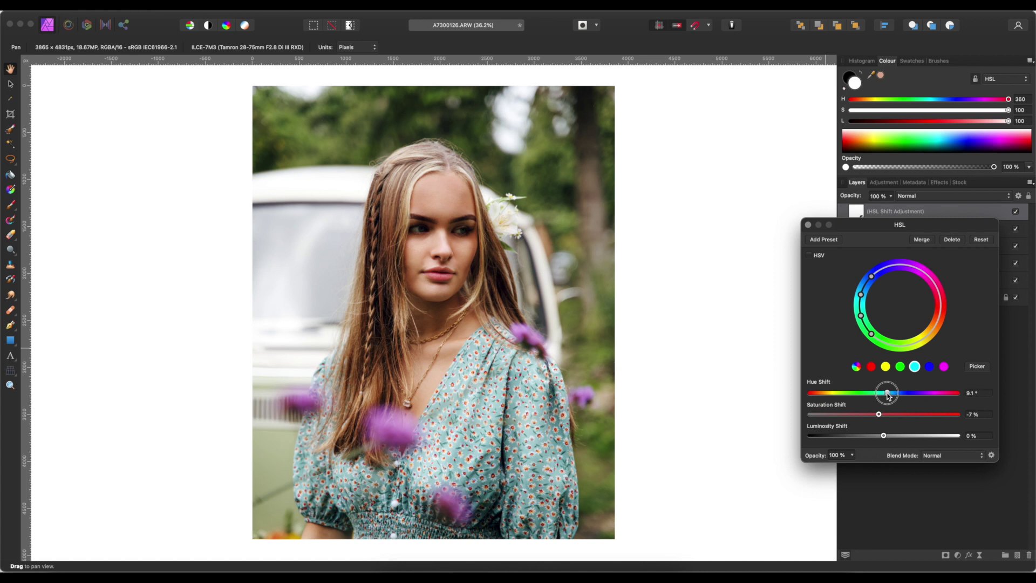
Step: Push the blues' saturation to 100 % to reveal the affected areas, and settle it at -10 %
click(930, 367)
drag(898, 415, 1007, 428)
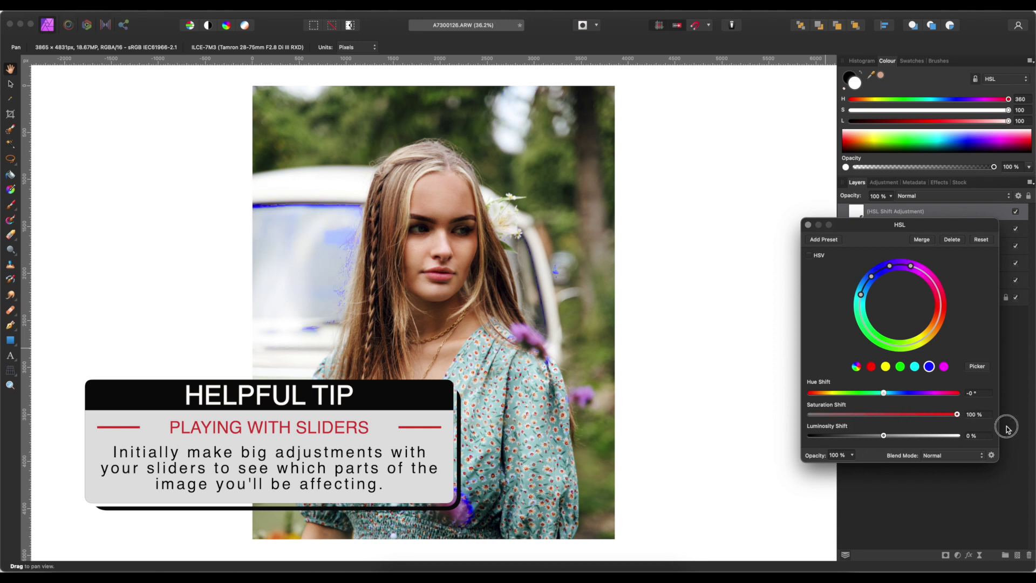
drag(952, 430, 876, 430)
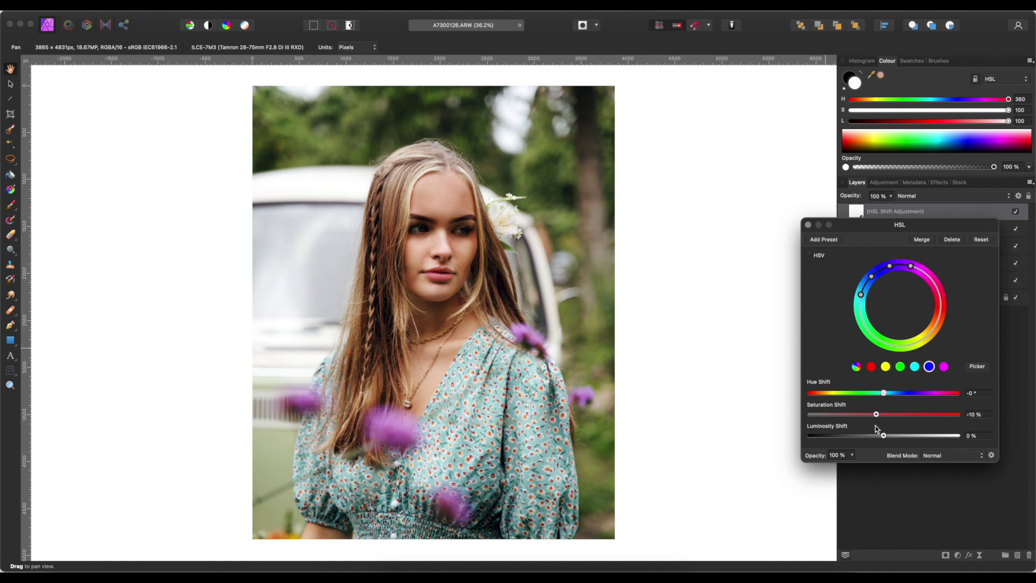
Step: Raise the magentas' saturation to 30 % and shift their hue to about -16.4° for pinker flowers
click(944, 367)
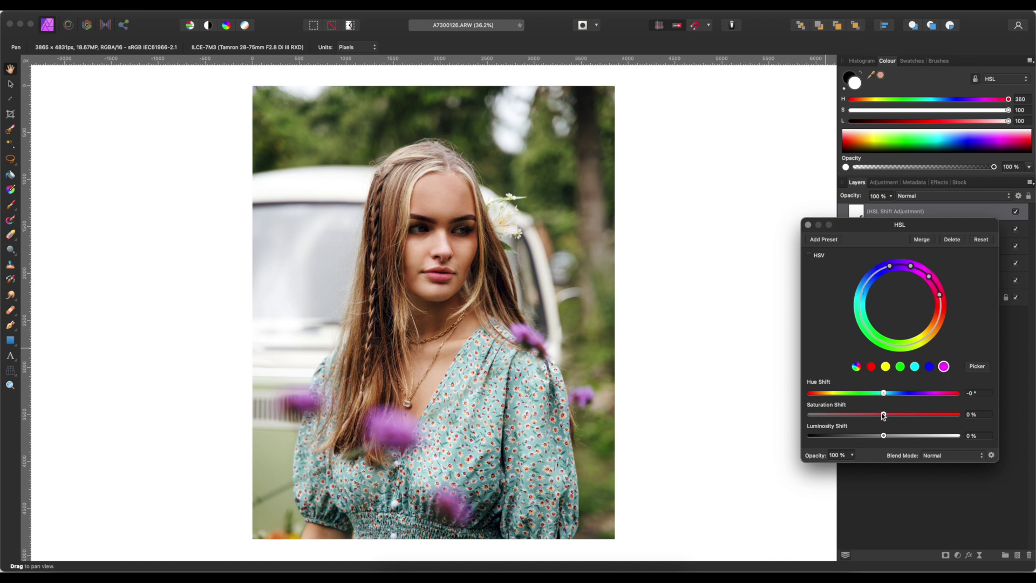
drag(884, 414, 905, 417)
mouse_move(885, 395)
mouse_down()
mouse_move(875, 395)
mouse_move(896, 395)
mouse_move(880, 397)
mouse_up()
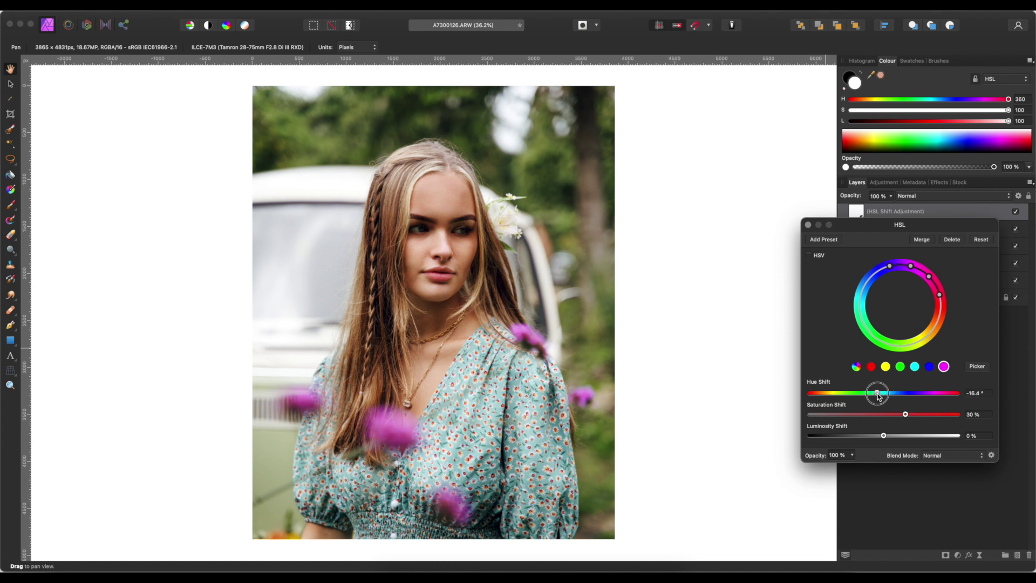
click(808, 224)
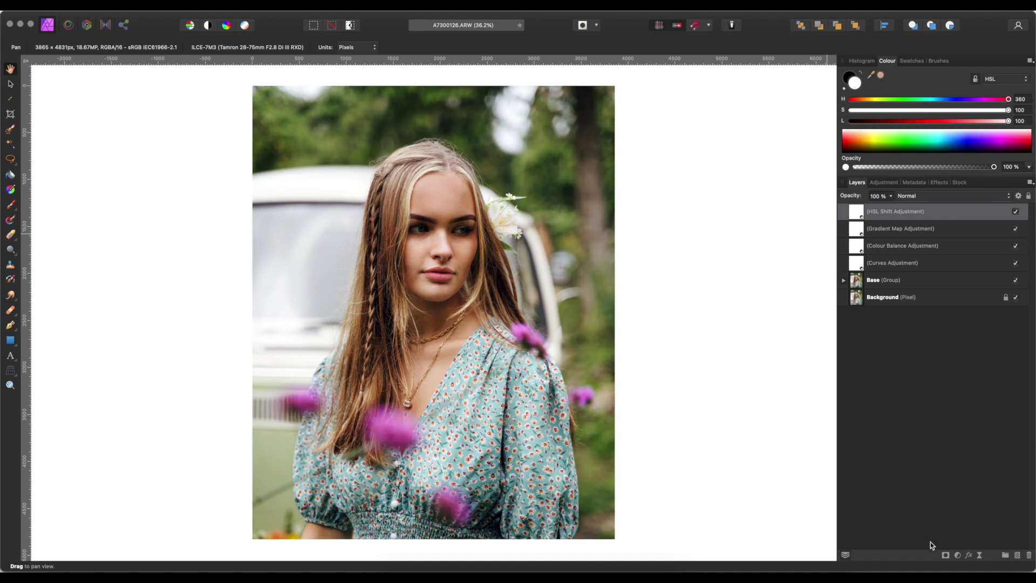
Step: Add a Selective Colour adjustment above the HSL layer and choose Reds as the colour range to edit
click(957, 555)
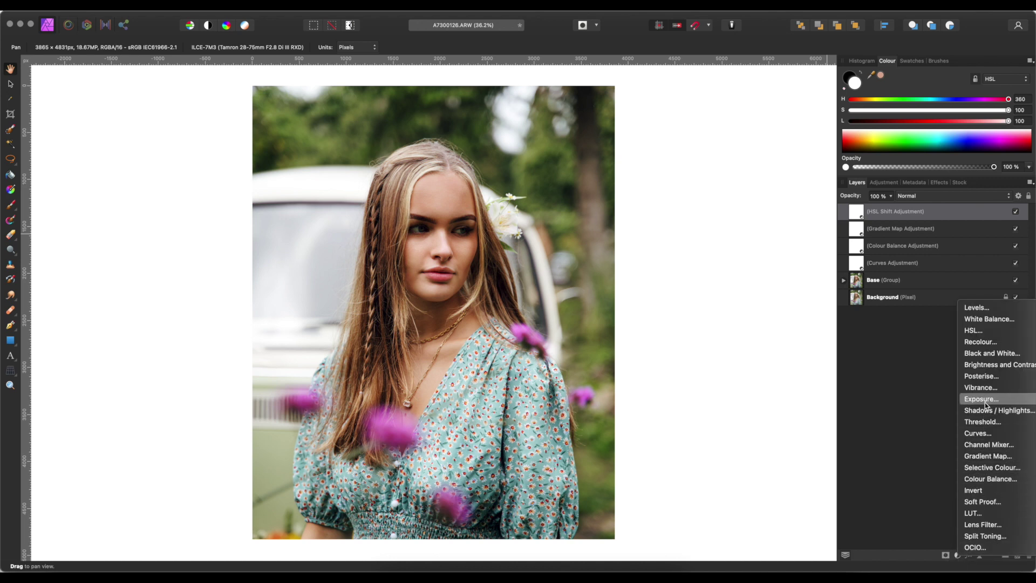
click(998, 467)
click(877, 355)
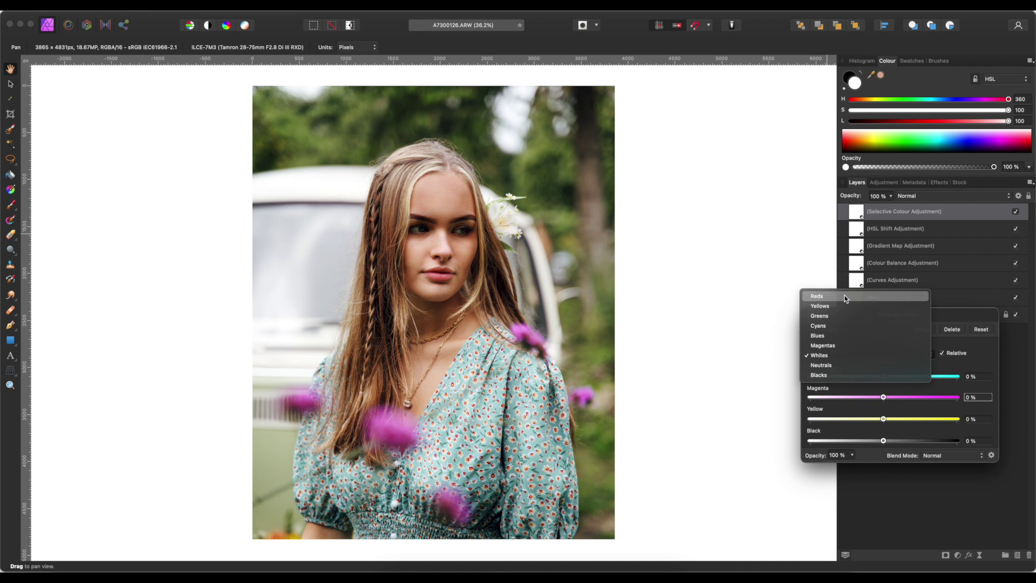
click(843, 296)
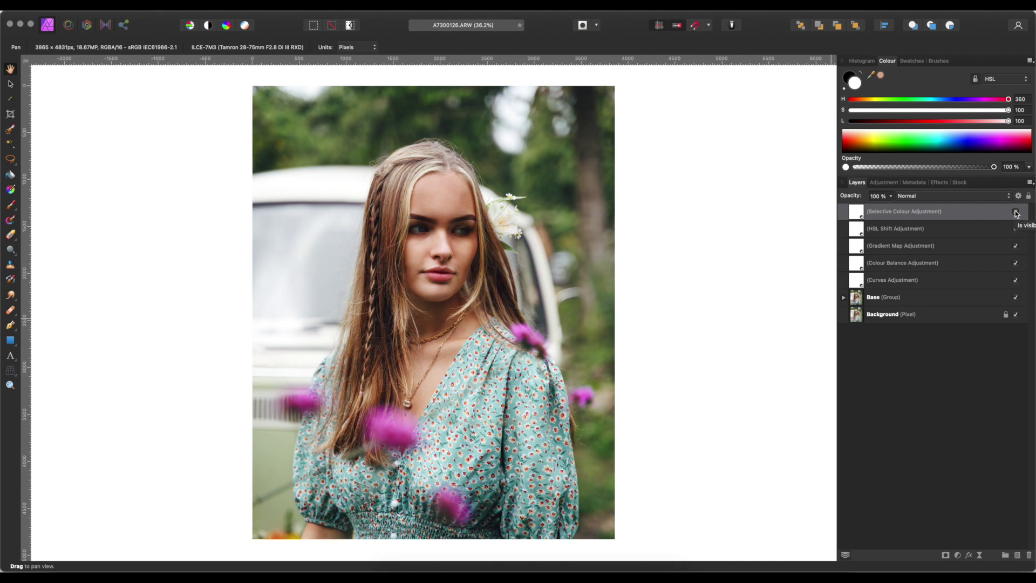
Step: Compare the portrait with the Selective Colour adjustment hidden and shown
click(1016, 212)
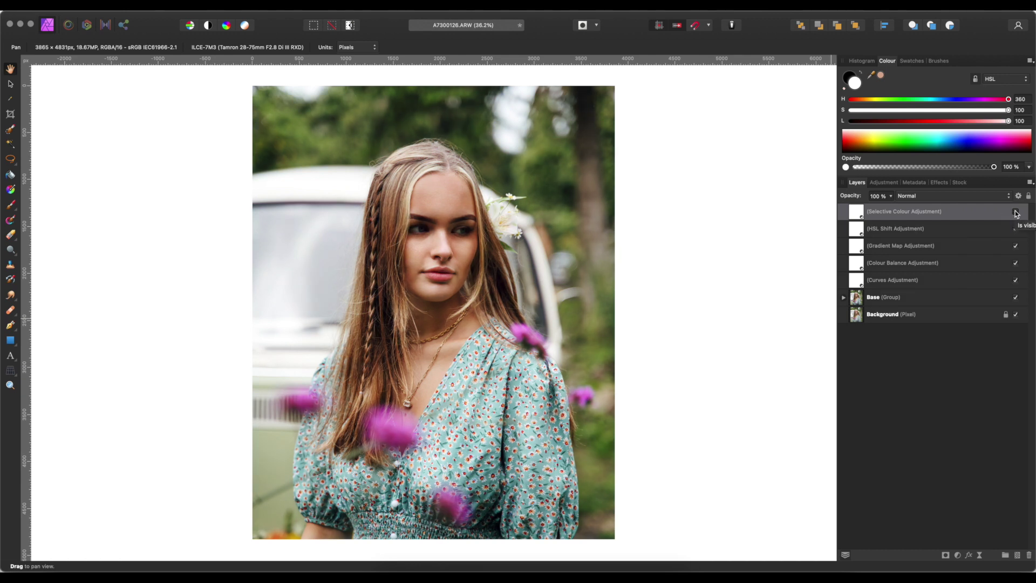
click(1016, 212)
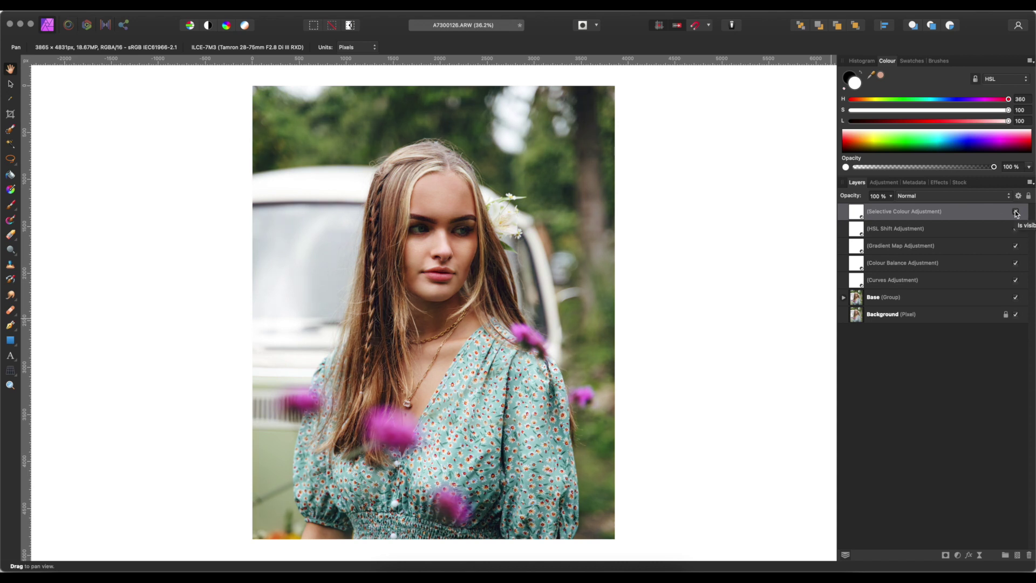
click(1016, 212)
click(1017, 213)
Step: Group the five adjustment layers from Selective Colour down to Curves and name the group "Colour Adjustments"
shift+click(960, 280)
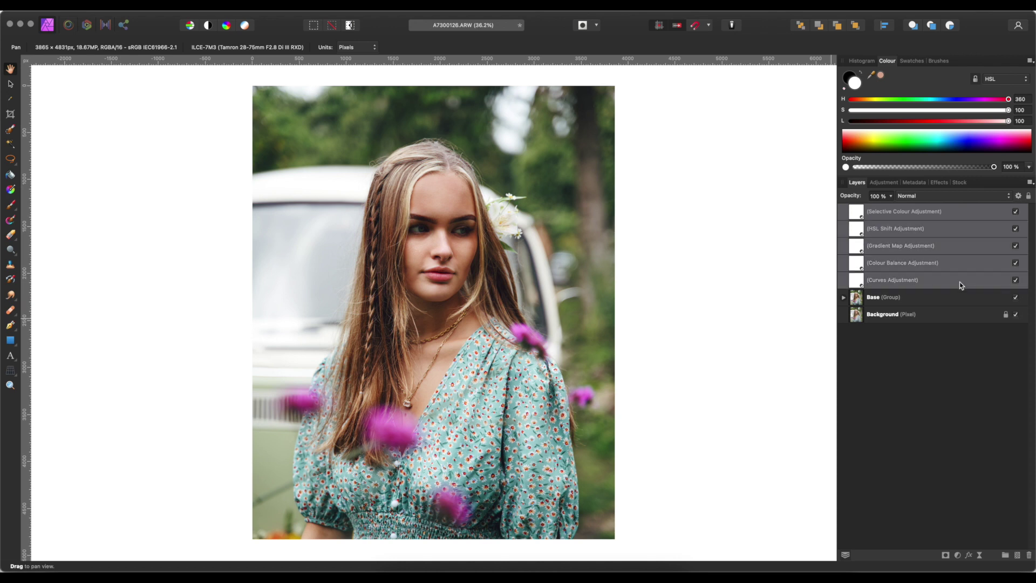
click(1006, 555)
double_click(877, 212)
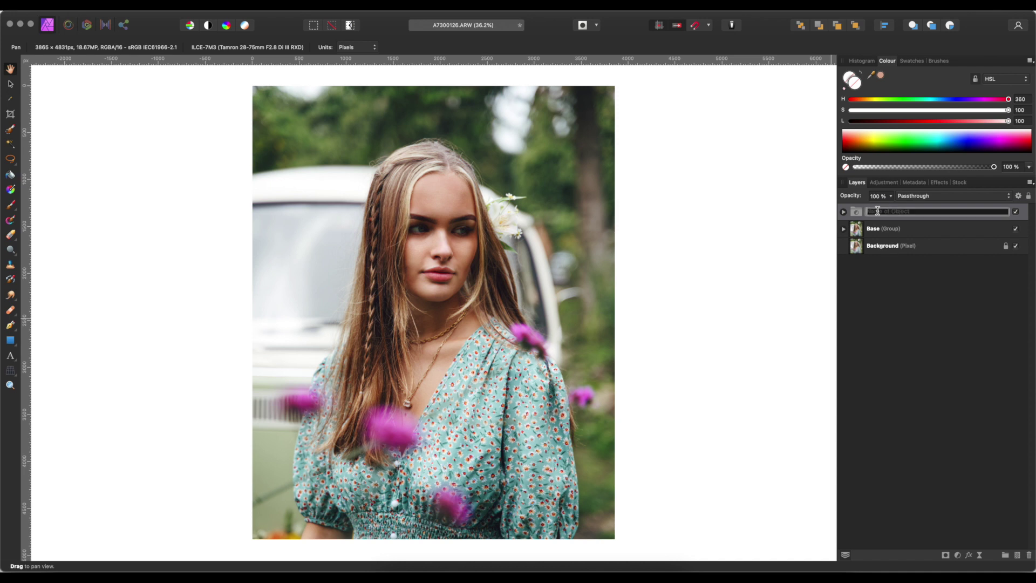
text(Colour Adjustments)
key(Return)
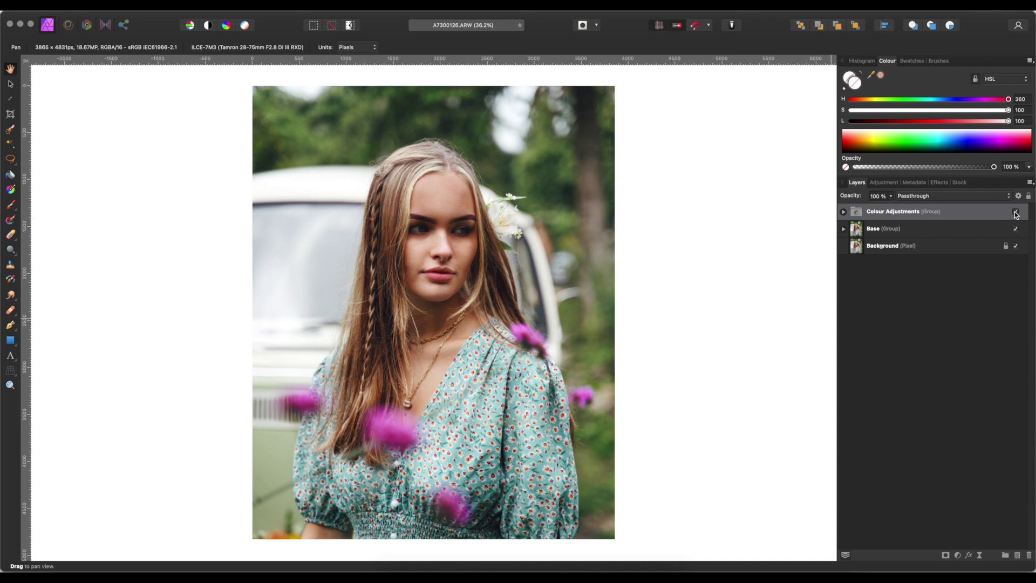
Step: Compare the portrait with the Colour Adjustments group hidden and shown
click(1015, 213)
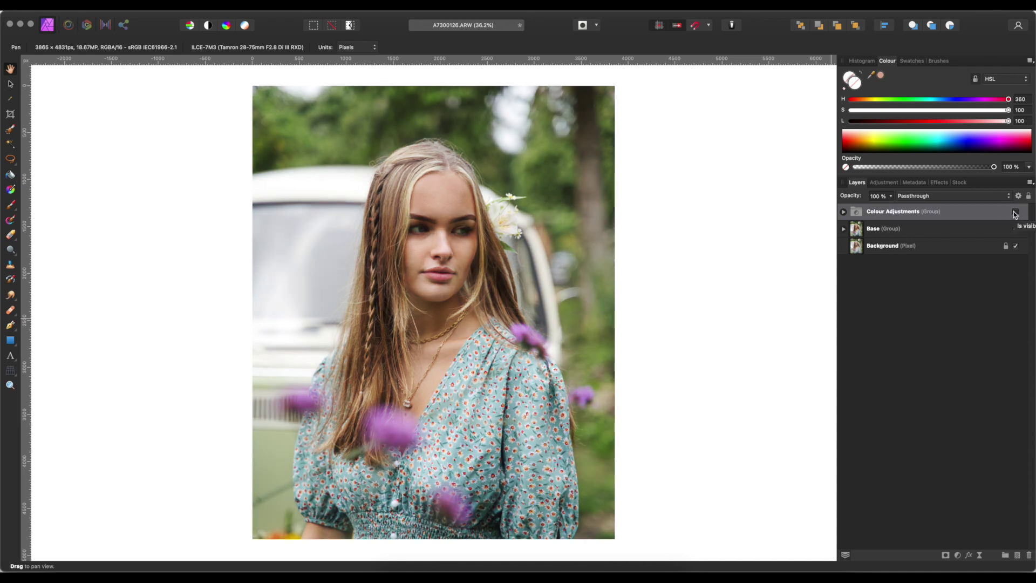
click(1016, 214)
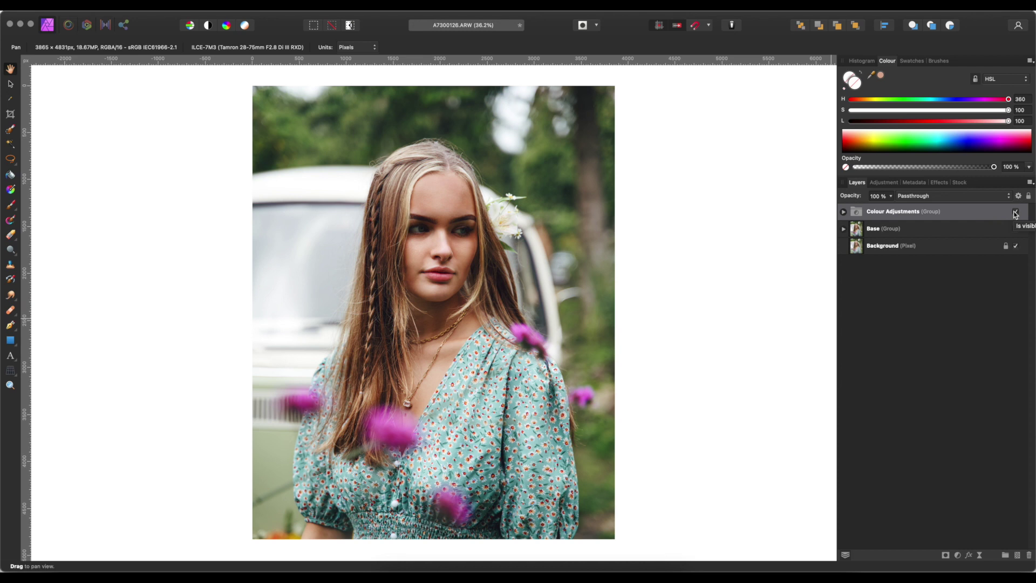
click(1015, 213)
click(1016, 213)
Step: Add a Black & White adjustment with Red 9 %, Yellow 171 %, Green -7 %, Cyan 58 %, Blue 131 % and Magenta 57 %
click(981, 295)
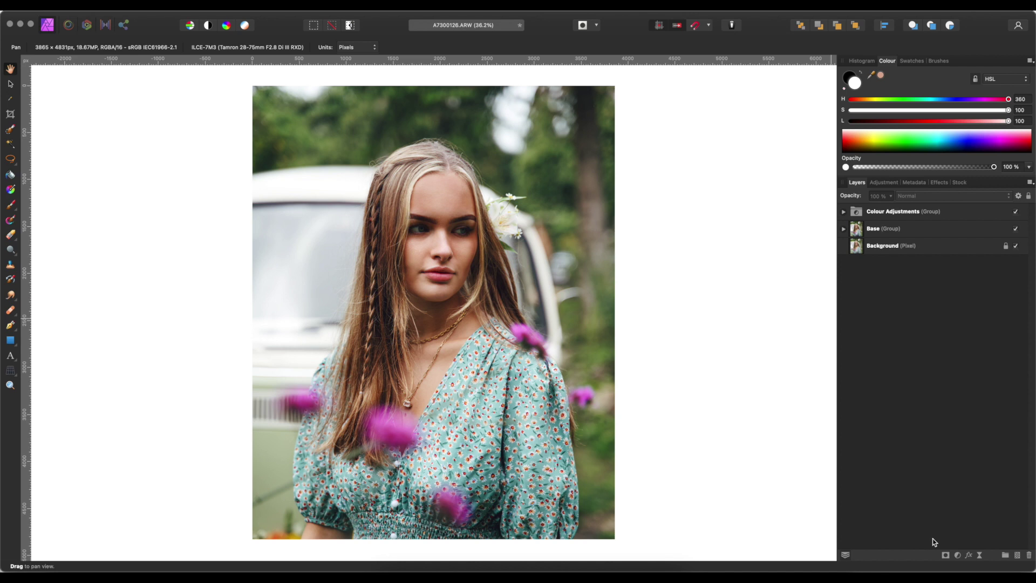
click(959, 555)
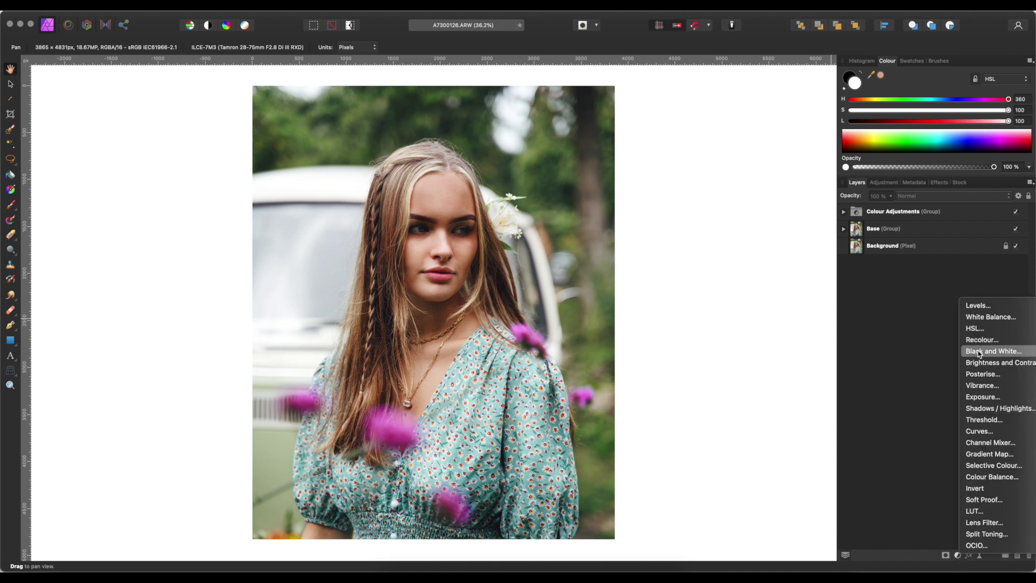
key(Escape)
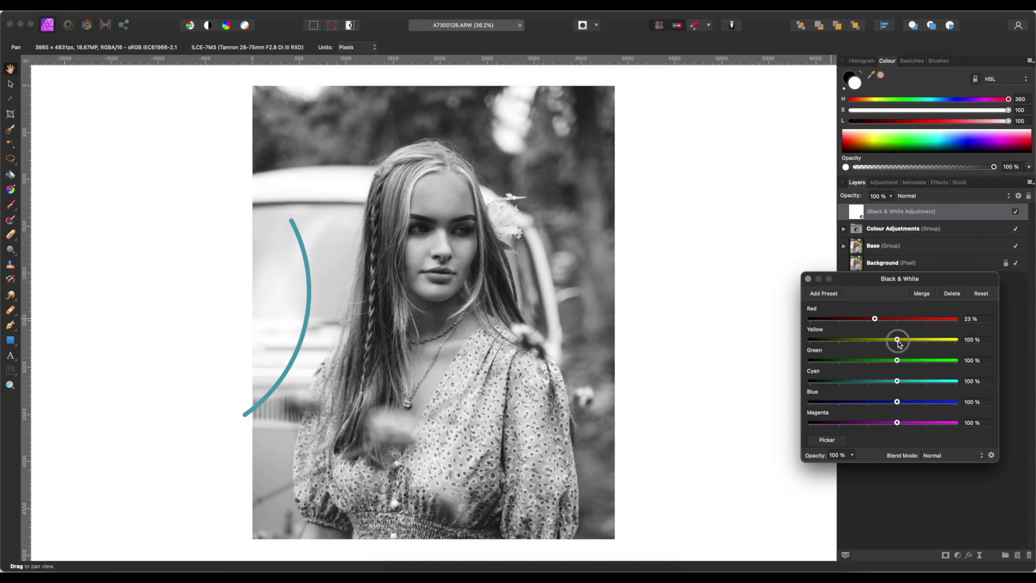
drag(898, 338, 871, 320)
drag(899, 361, 884, 424)
Step: Set the Black & White adjustment's blend mode to Soft Light and its opacity to 25 %
click(937, 461)
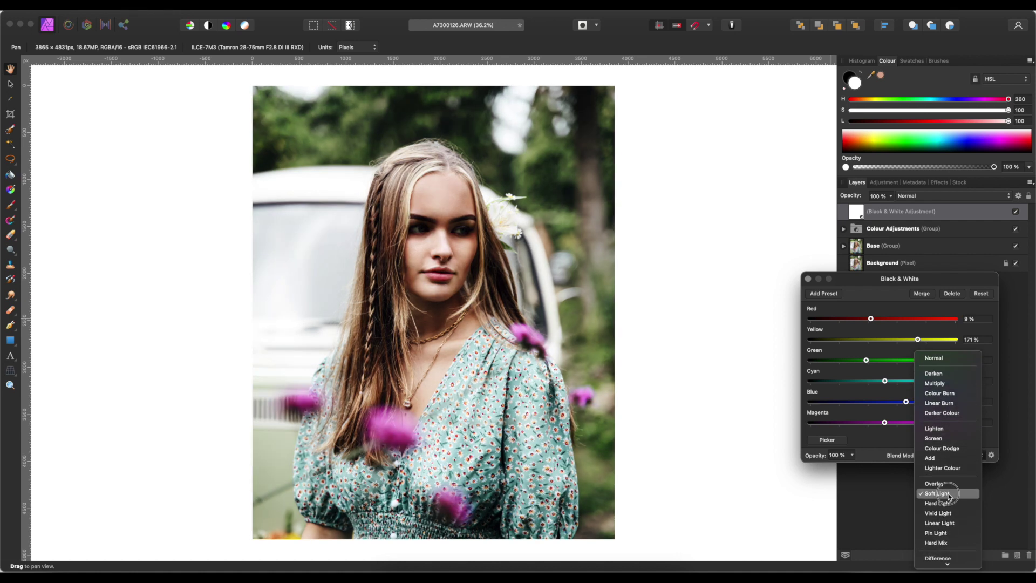
click(948, 495)
click(851, 455)
drag(852, 469, 788, 469)
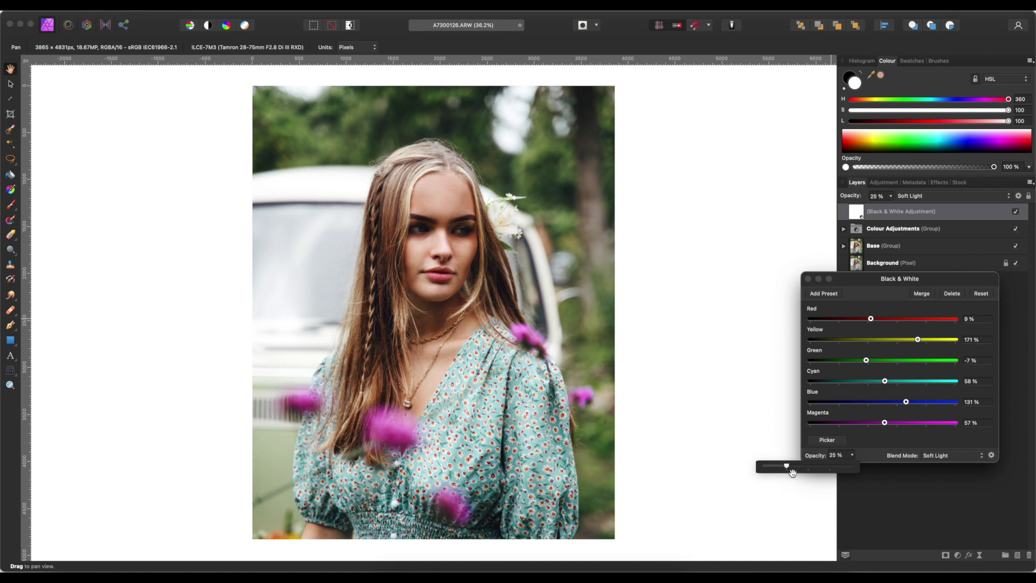
click(809, 279)
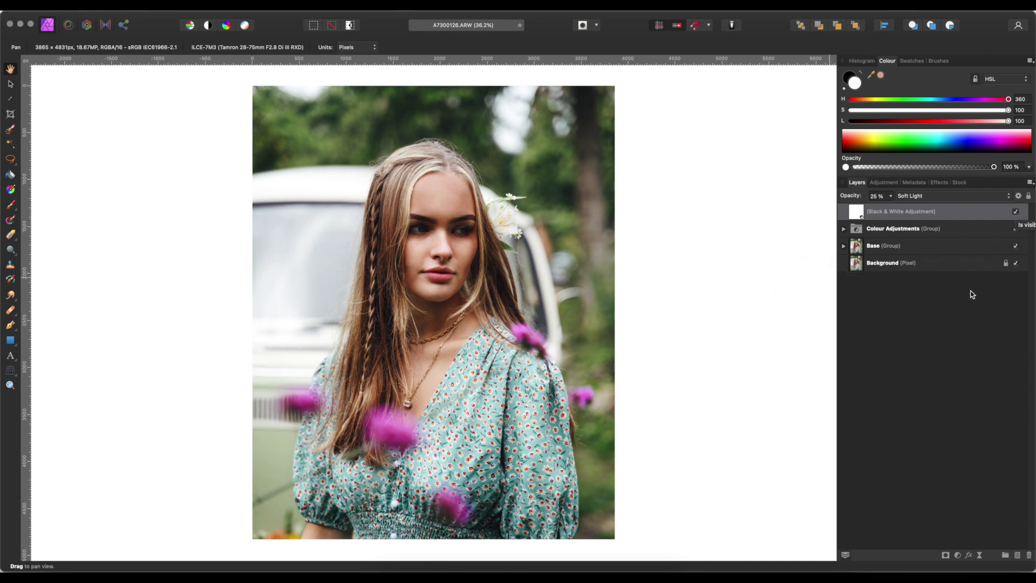
Step: Add a Curves adjustment at the top of the layer stack with its blend mode set to Luminosity
click(962, 305)
click(958, 556)
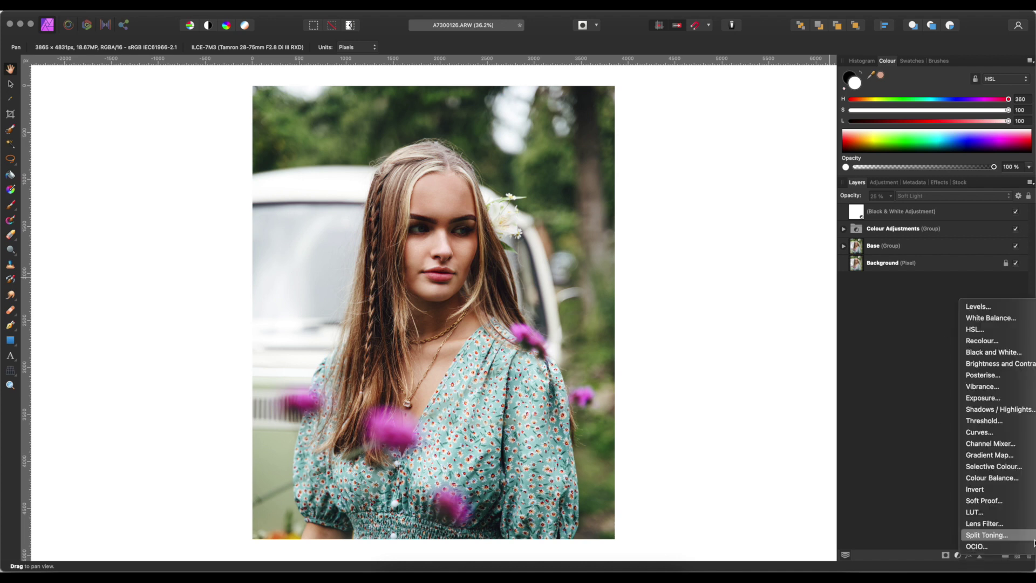
click(1002, 437)
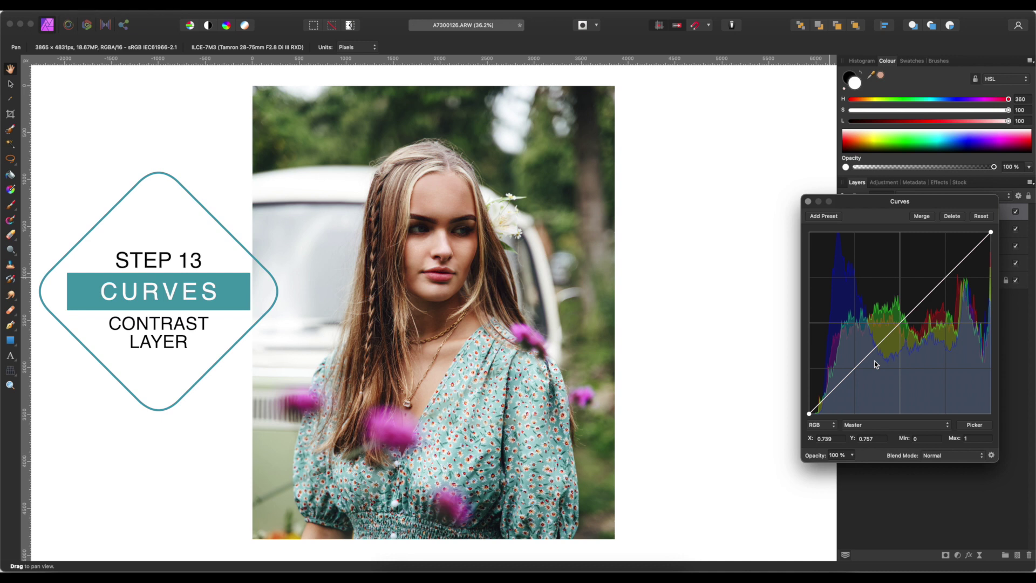
click(951, 458)
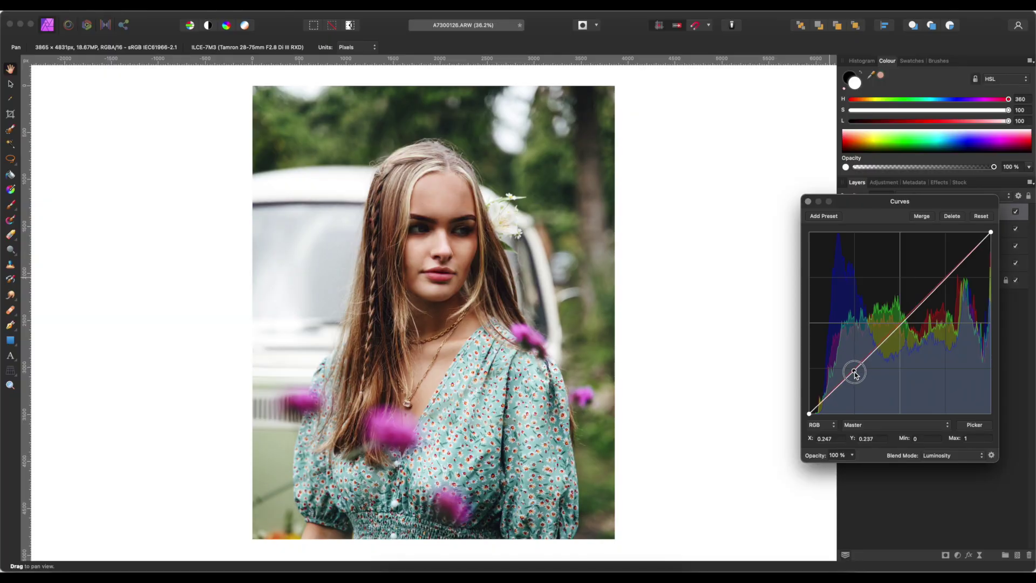
Step: Shape the master curve by lifting the black point to 0.05 and placing a shadow point at about X 0.243, Y 0.235
drag(855, 374, 855, 373)
drag(810, 414, 803, 406)
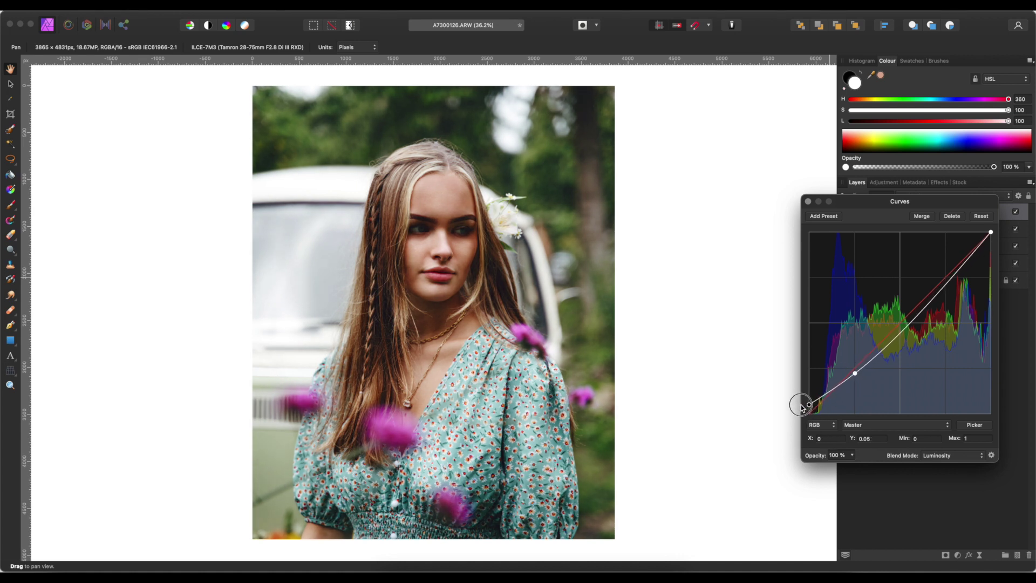
drag(855, 373, 854, 372)
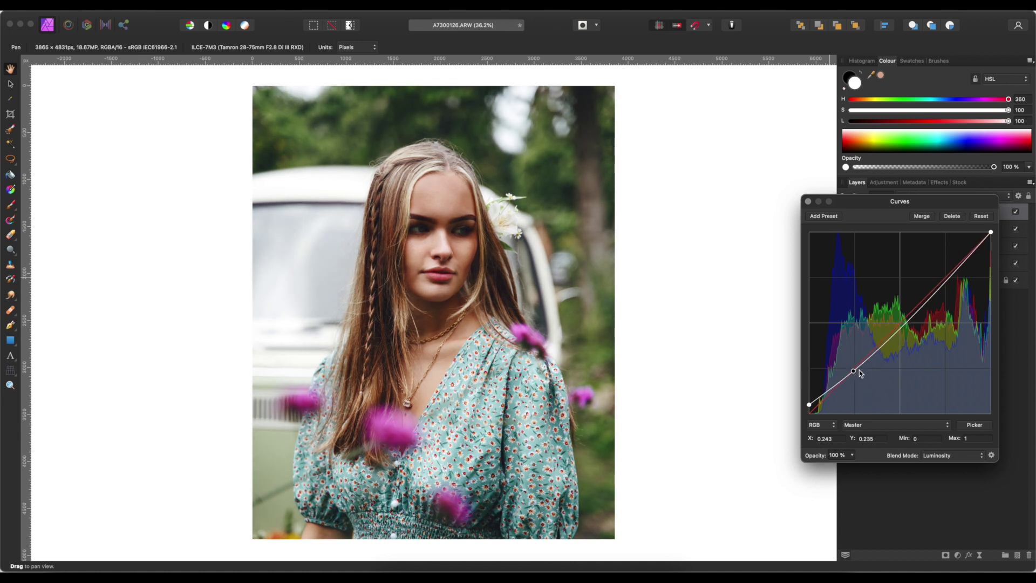
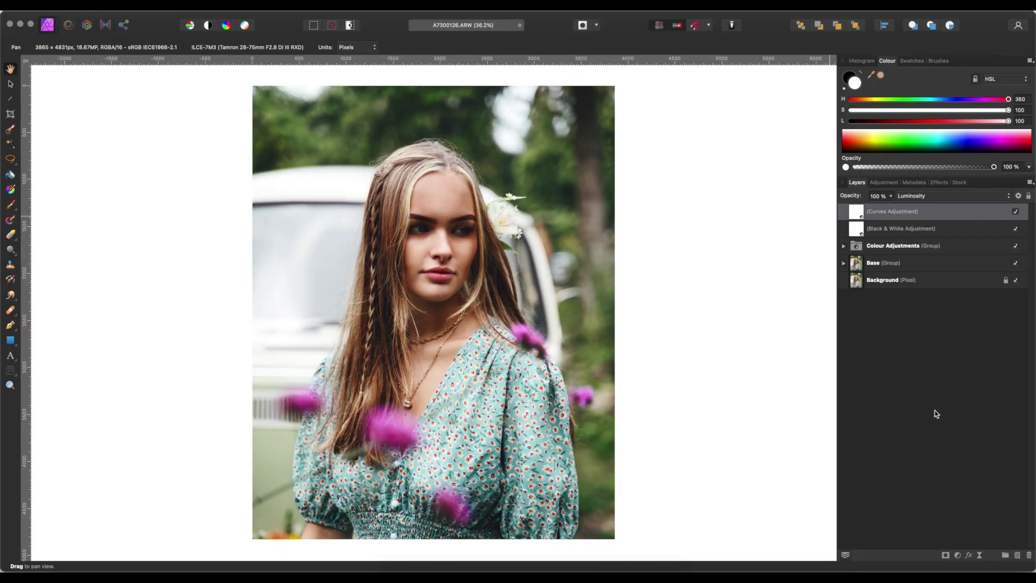
Step: Add a Levels adjustment, test the black level at 8 % before returning it to 0 %, and set the gamma to 0.959
click(957, 557)
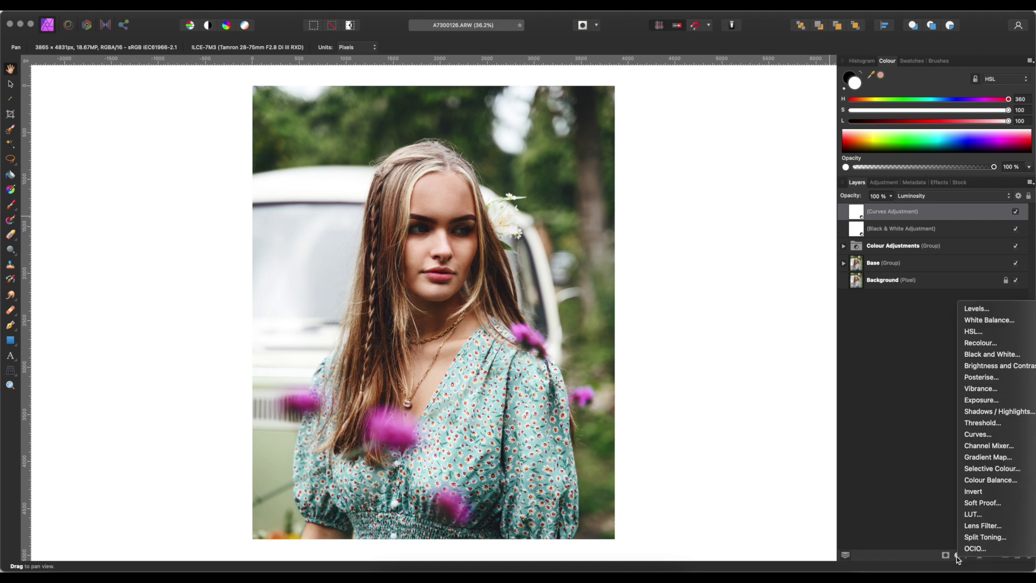
click(977, 310)
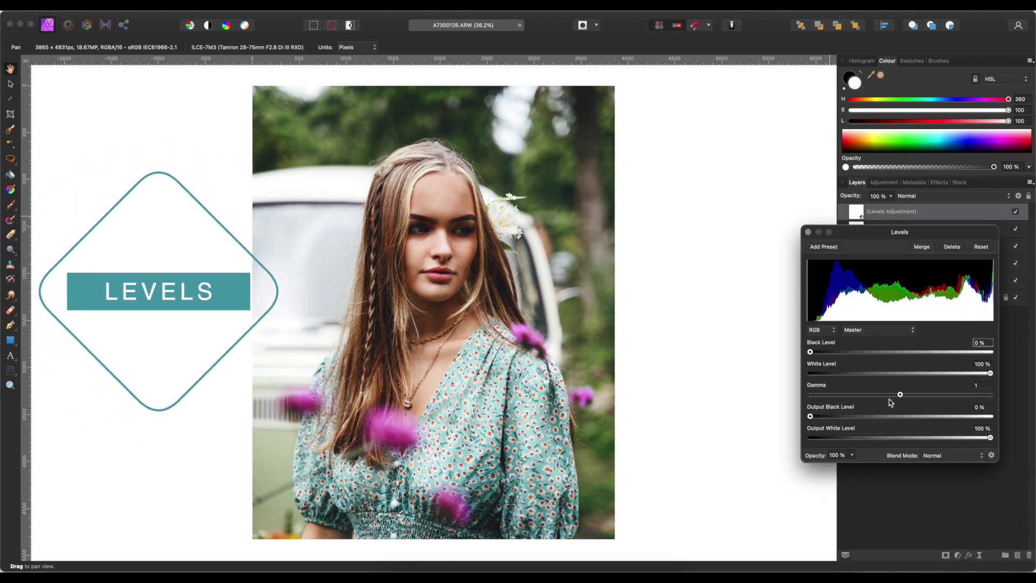
drag(900, 397, 895, 399)
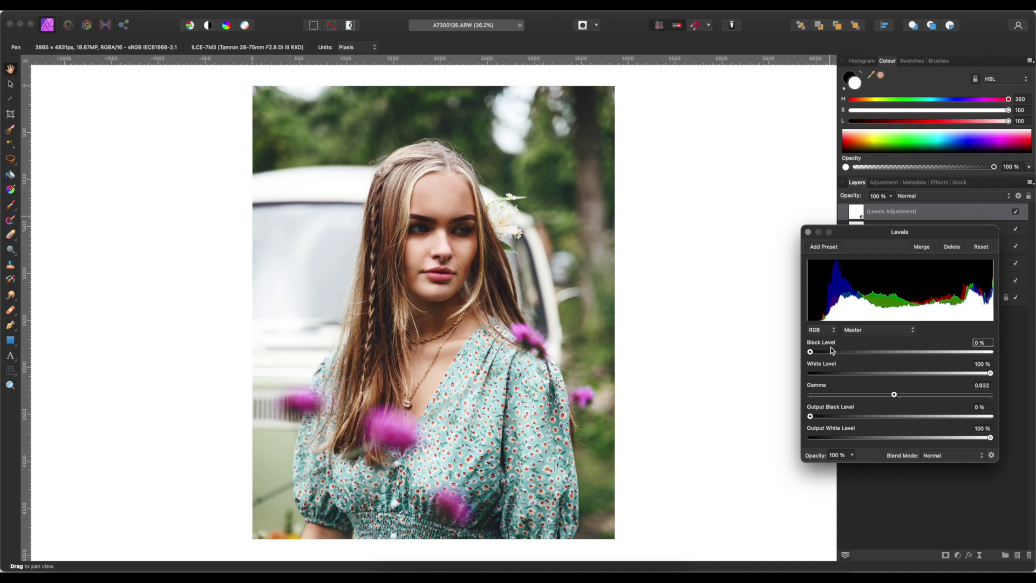
drag(812, 353, 824, 353)
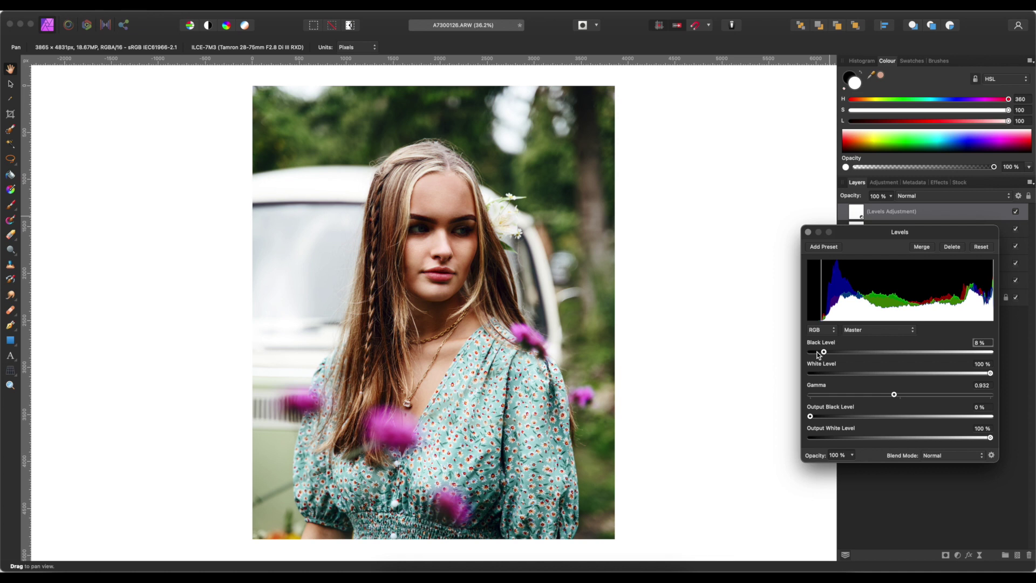
drag(824, 352, 792, 355)
drag(893, 397, 896, 400)
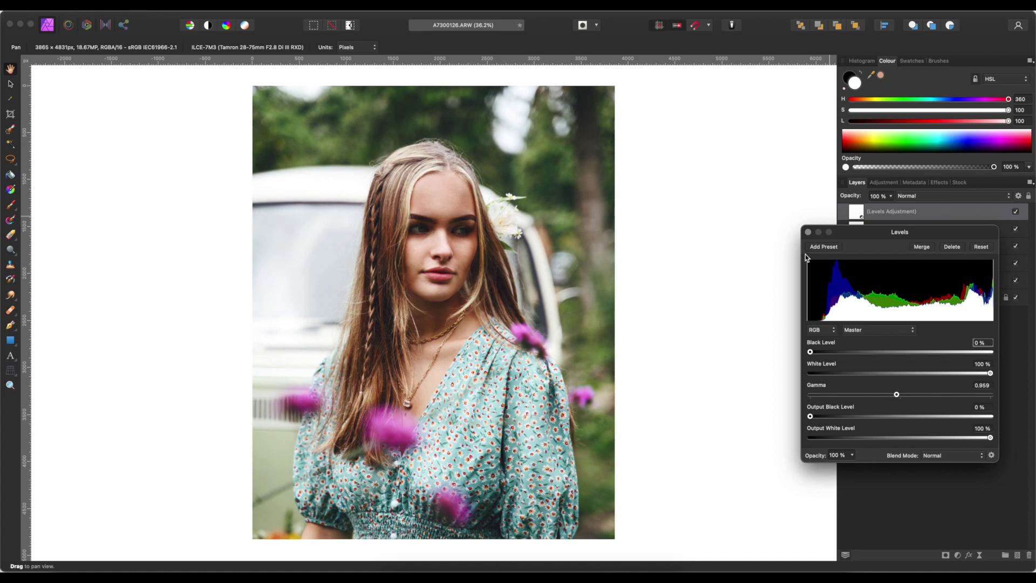
click(808, 233)
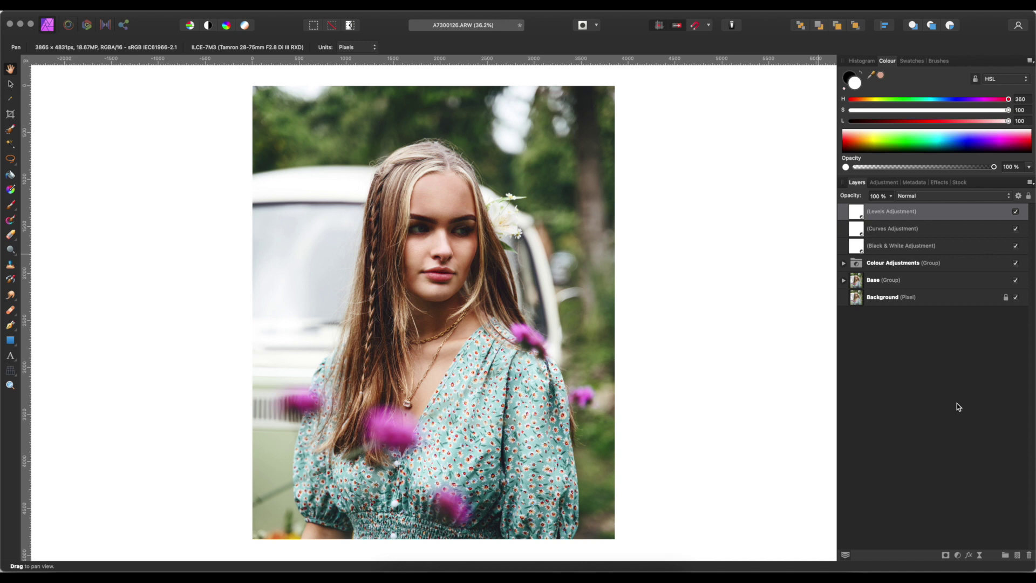
Step: Group the Levels, Curves and Black & White adjustments and name the group "Contrast Adjustments"
shift+click(930, 246)
key(super+g)
double_click(877, 211)
text(Contrast Adjustments)
key(Return)
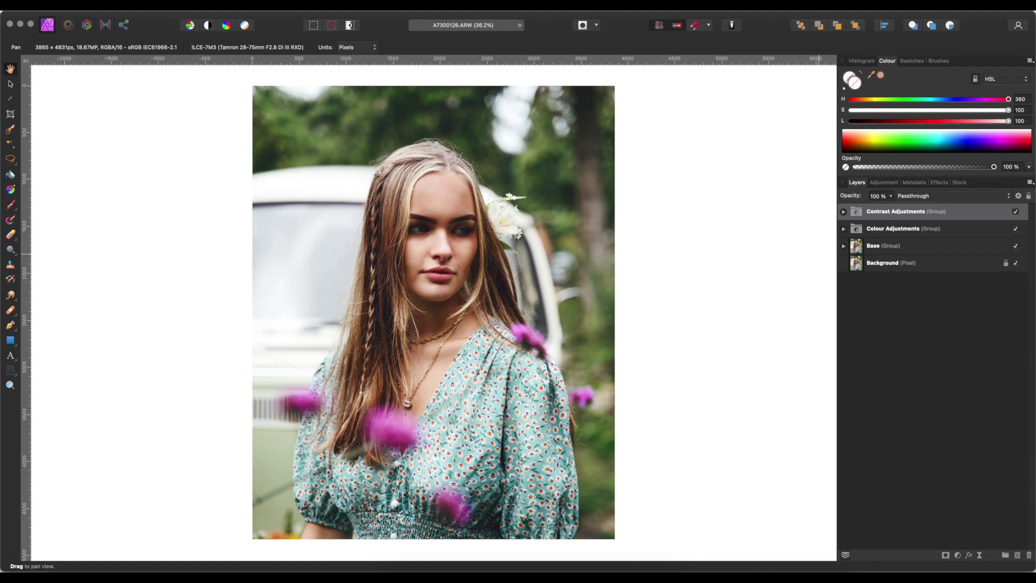
Step: Compare the portrait repeatedly with the Contrast Adjustments group hidden and shown
click(1015, 213)
click(1016, 212)
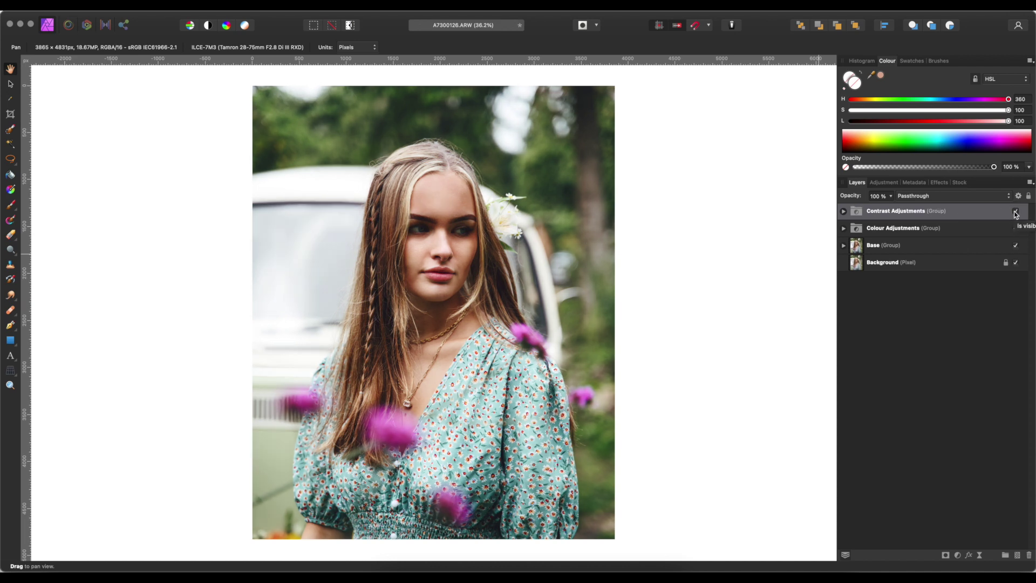
click(1017, 213)
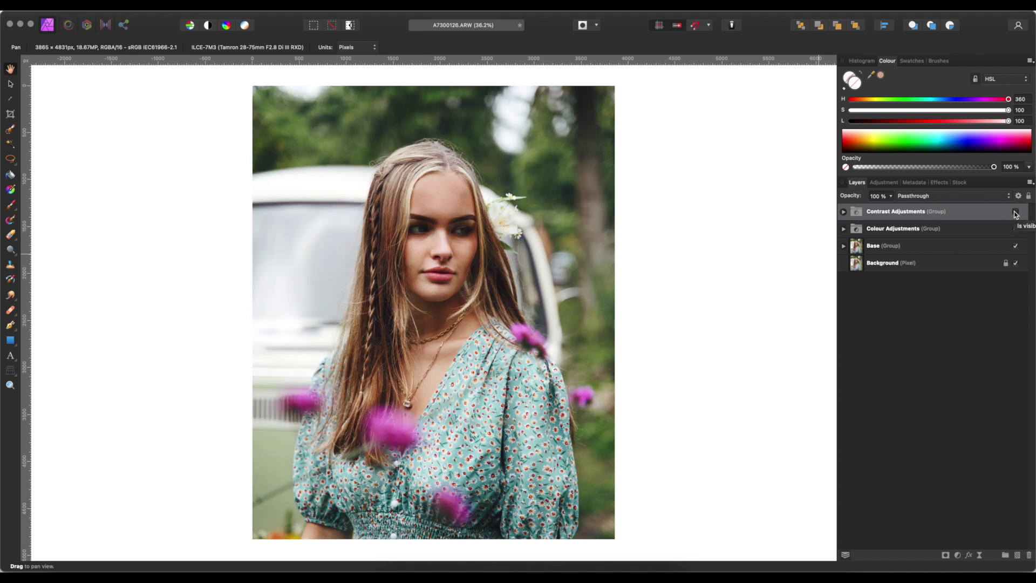
click(1016, 213)
click(1017, 213)
click(1016, 214)
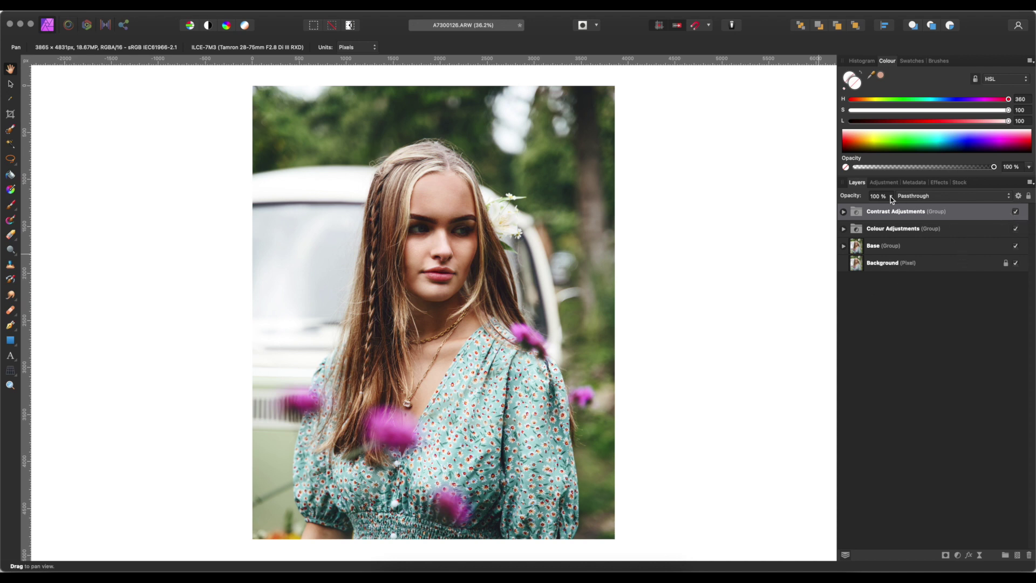
click(1017, 213)
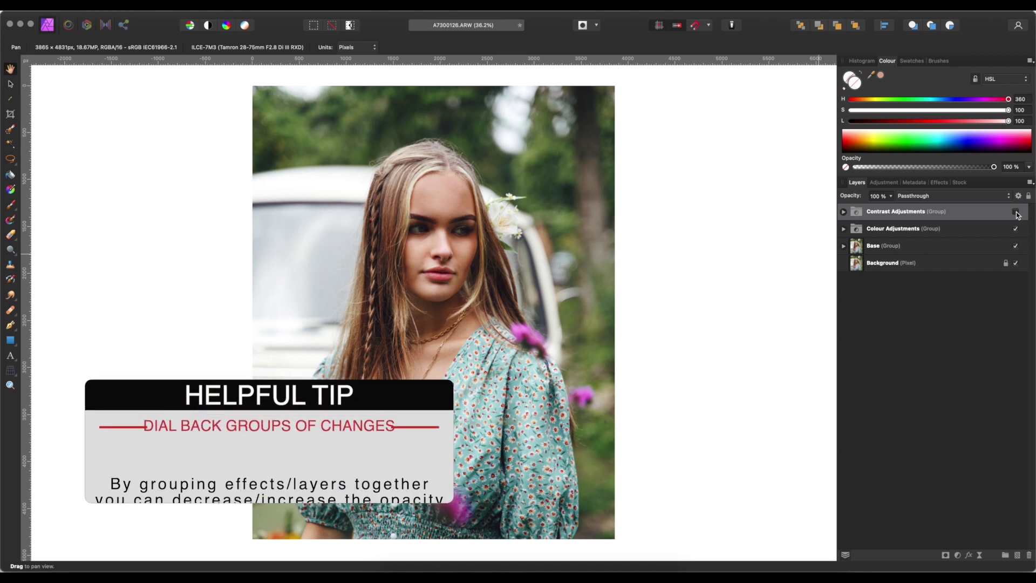
click(1016, 213)
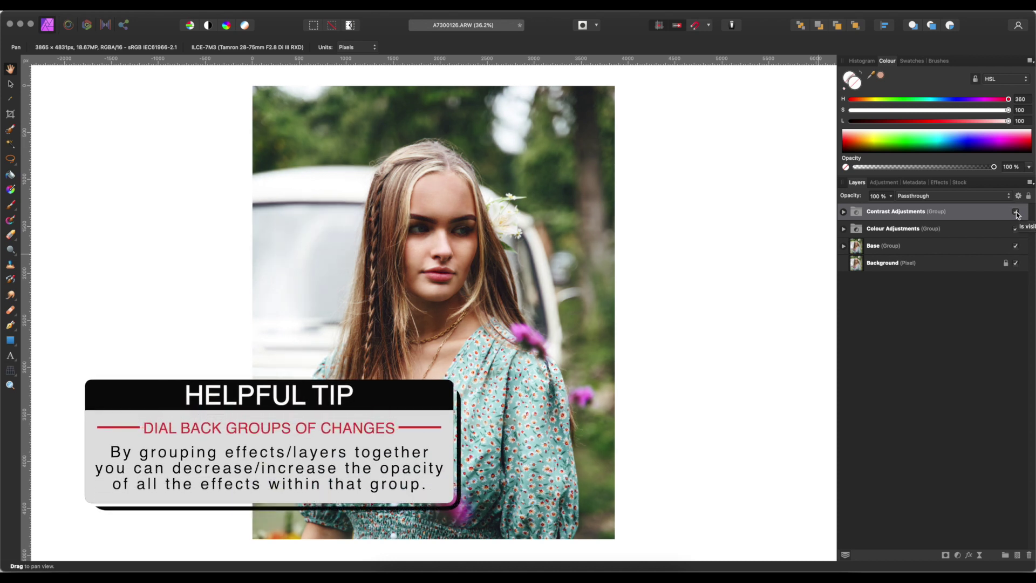
Step: Adjust the Contrast Adjustments group's opacity slightly and check the image with the group hidden and shown
click(890, 196)
mouse_move(892, 201)
mouse_down()
mouse_move(799, 205)
mouse_move(890, 209)
mouse_up()
click(1016, 213)
click(1016, 214)
click(1017, 212)
click(1017, 212)
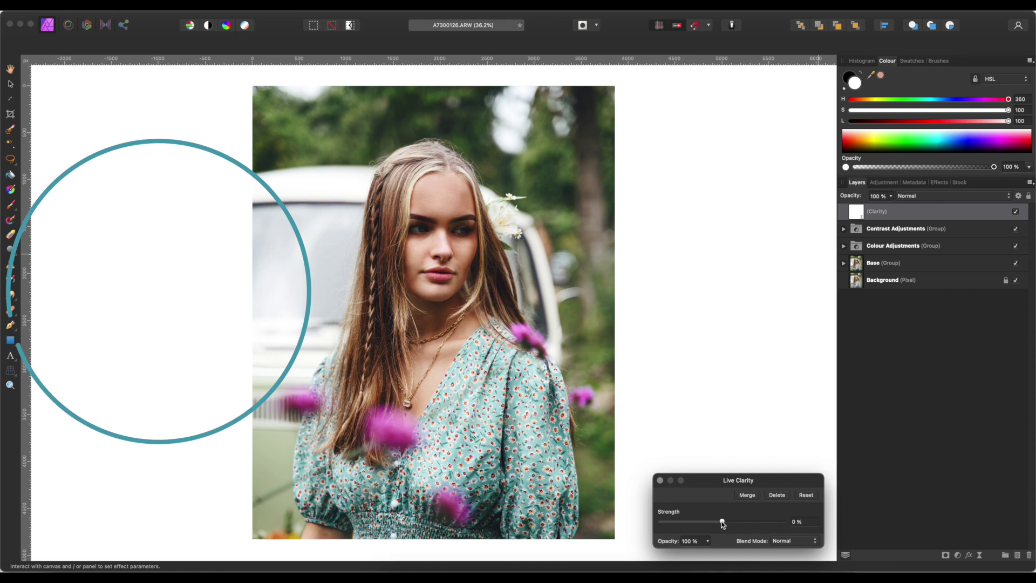
Step: Try the live Clarity filter at 100 % strength and inspect its effect on the face up close
drag(729, 524, 811, 533)
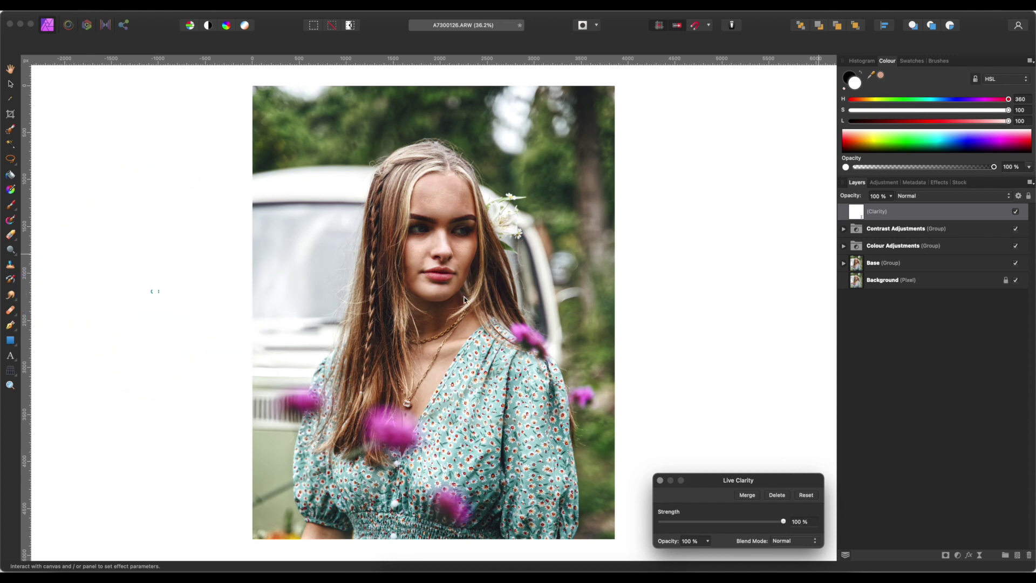
scroll(453, 281, up, 10)
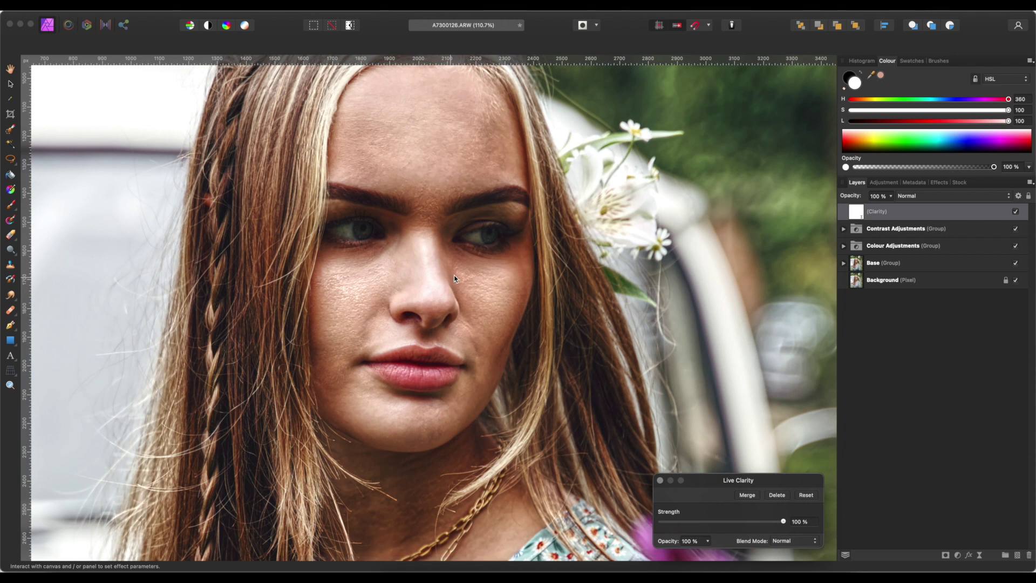
scroll(454, 279, down, 10)
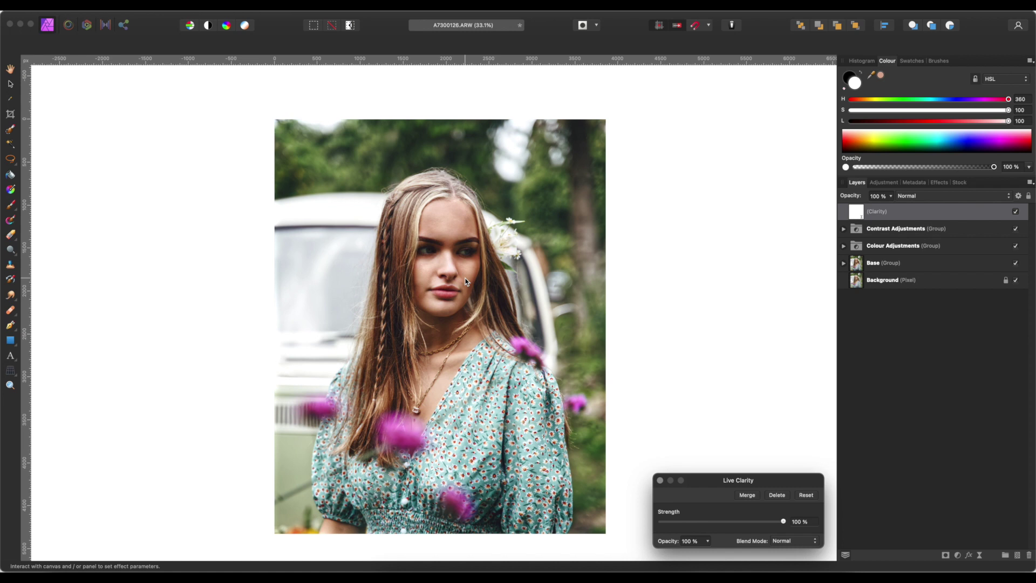
scroll(468, 281, up, 1)
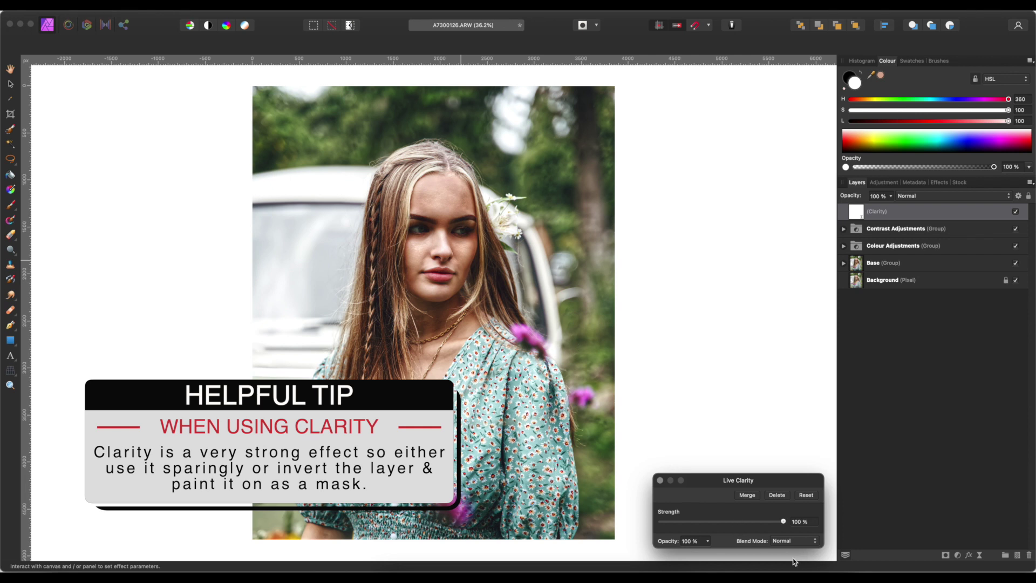
Step: Set the Clarity filter's strength to 9 % and compare the portrait with the filter hidden and shown
drag(783, 520, 728, 521)
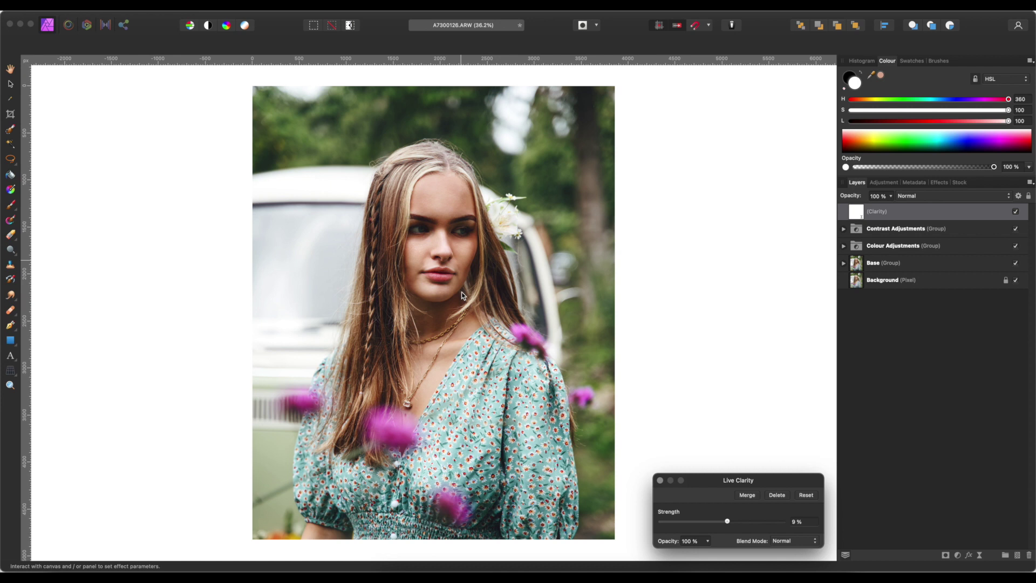
click(1017, 211)
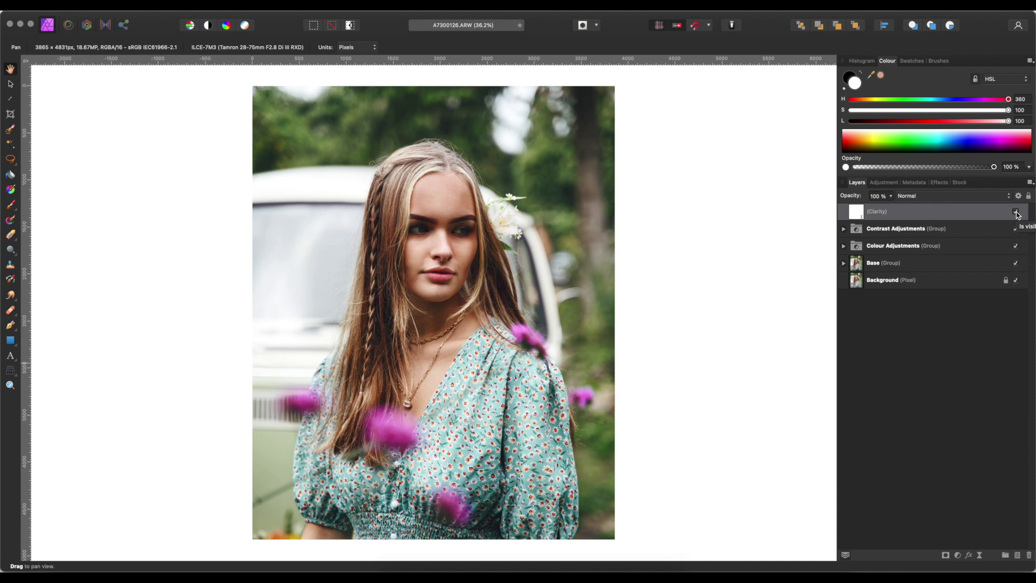
Step: Add a live High Pass filter, test a 25.2 px radius on the face, and set the radius to 2.7 px
click(979, 555)
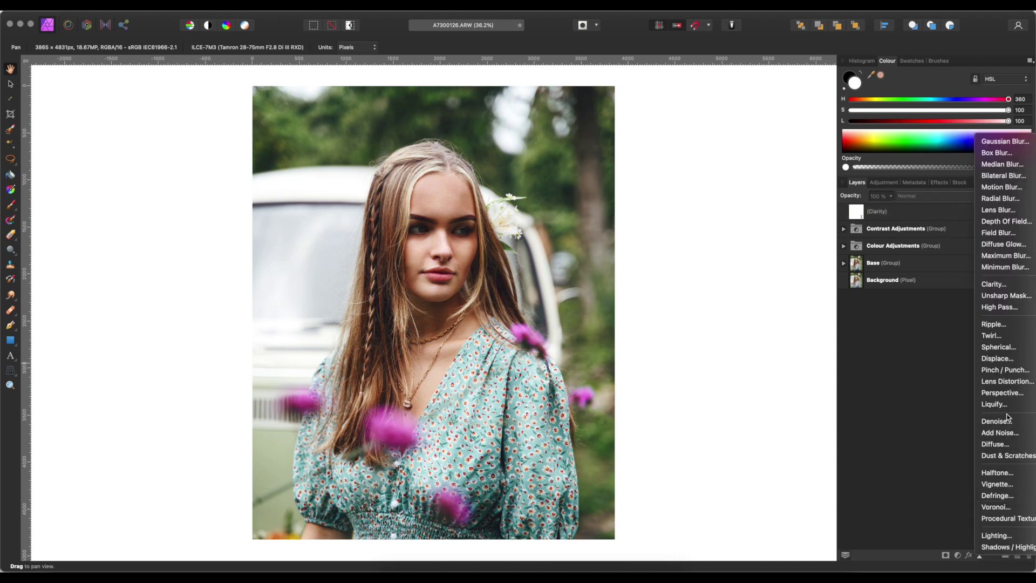
click(1008, 307)
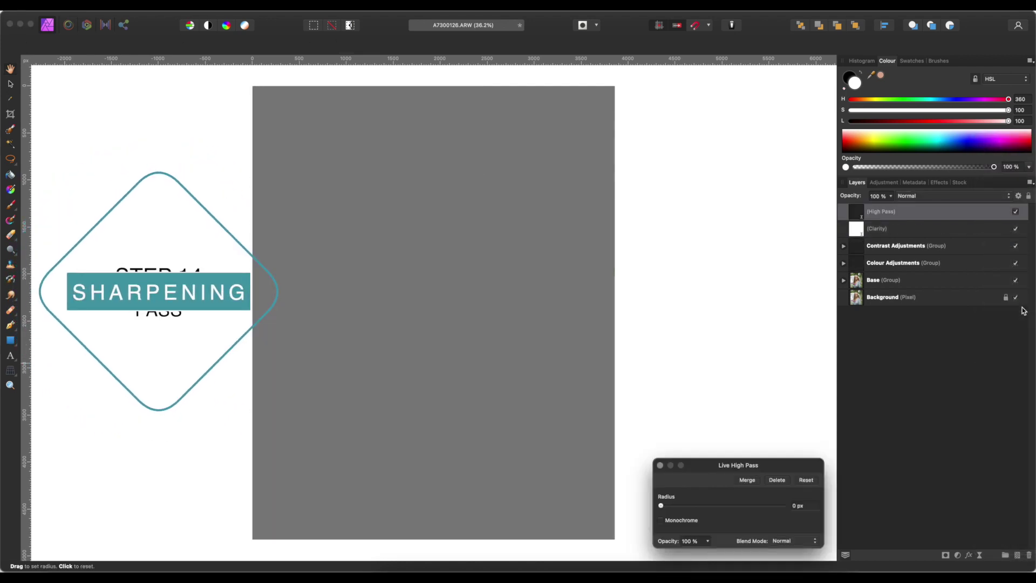
drag(661, 506, 693, 508)
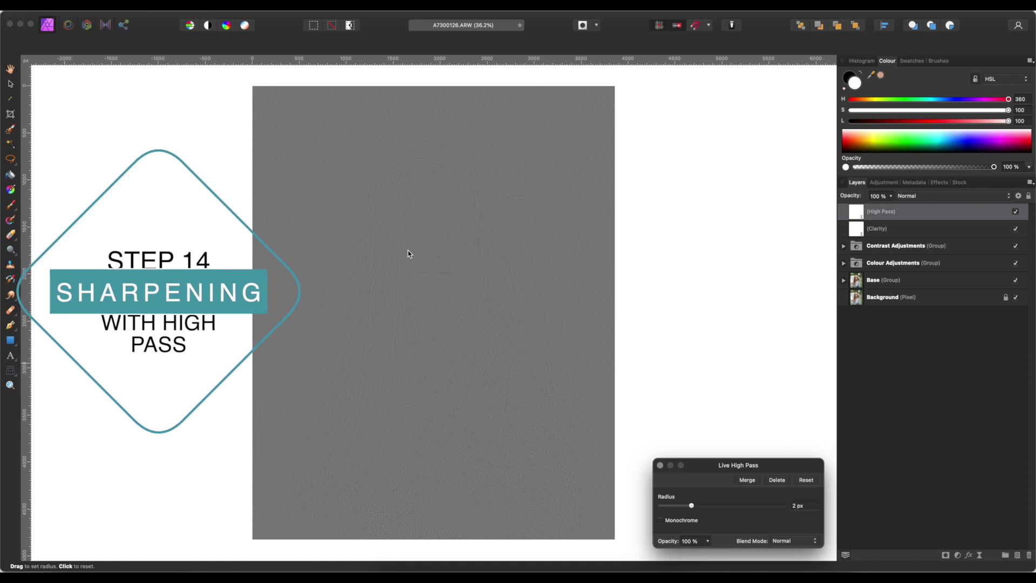
scroll(408, 251, up, 10)
scroll(408, 251, up, 2)
scroll(408, 250, right, 2)
drag(696, 509, 736, 510)
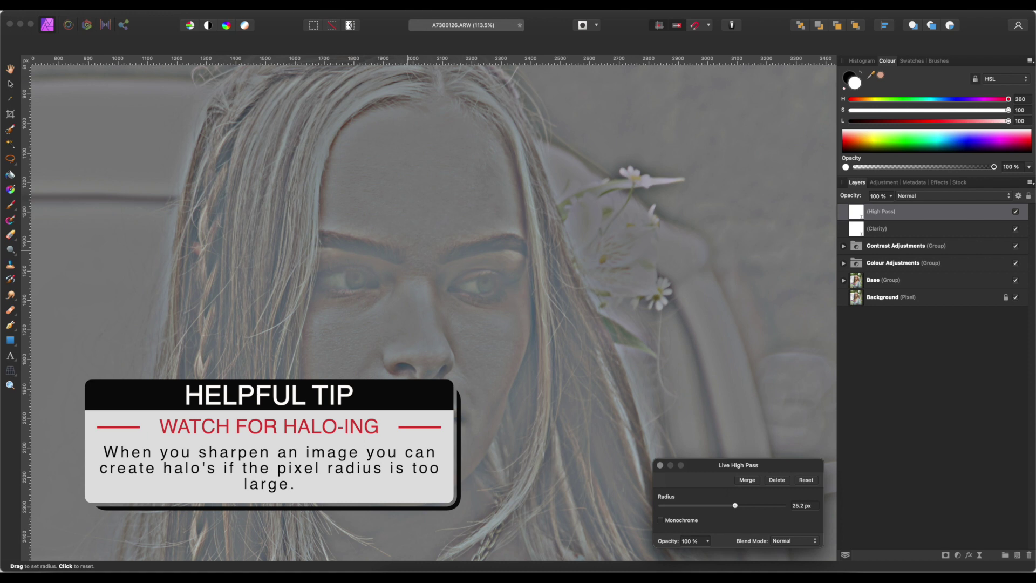
drag(736, 508, 697, 512)
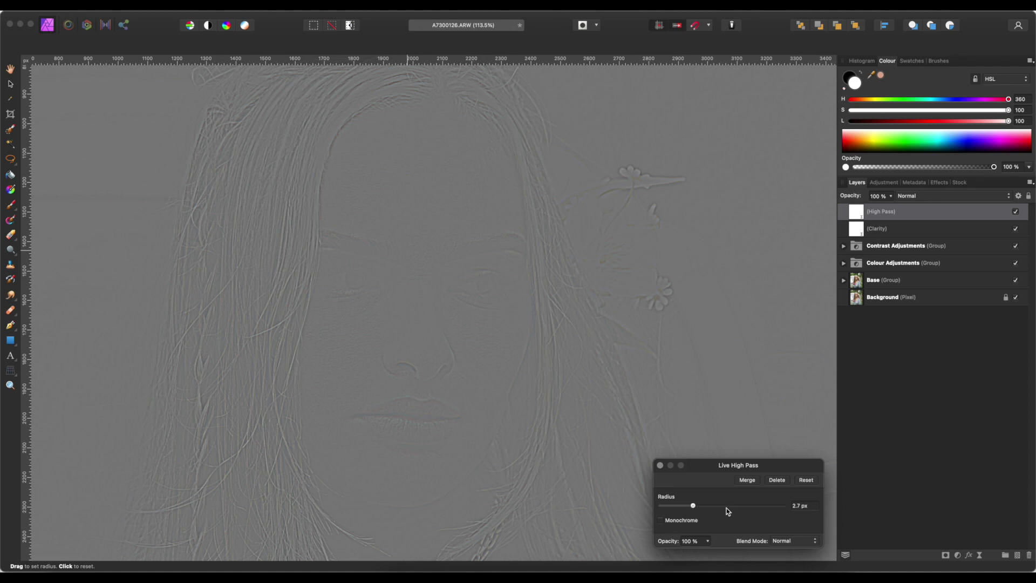
Step: Set the High Pass filter's blend mode to Overlay and invert its mask to hide the sharpening
click(794, 542)
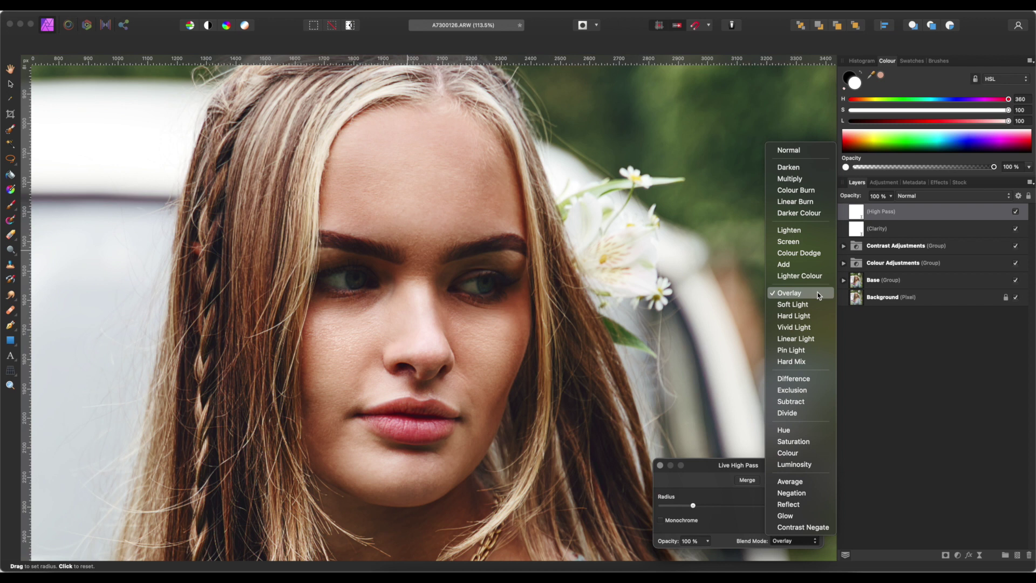
click(819, 293)
key(Return)
key(super+0)
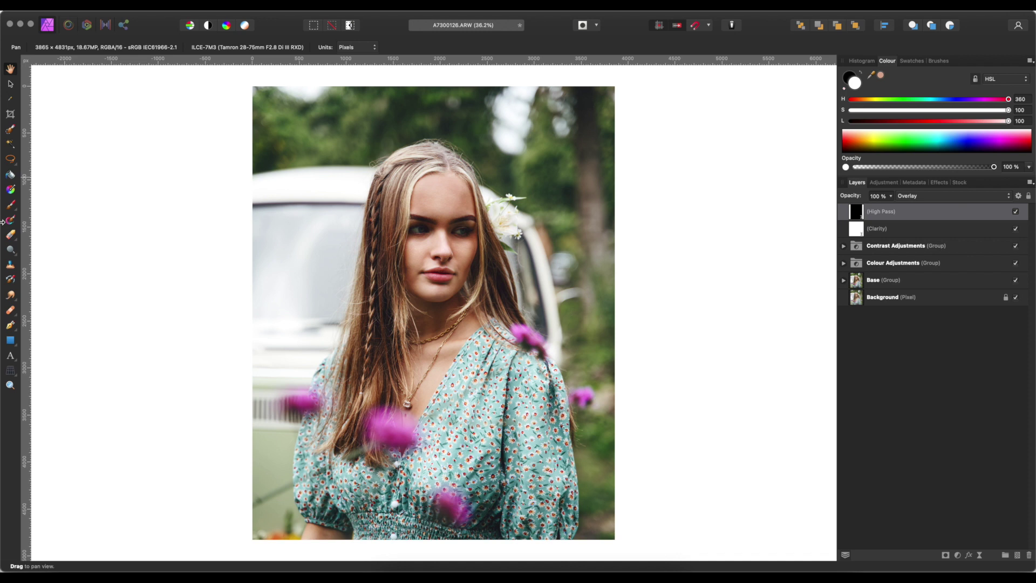
Step: Set up the Paint Brush with 100 % flow and 15 % hardness for painting on the High Pass mask
click(11, 205)
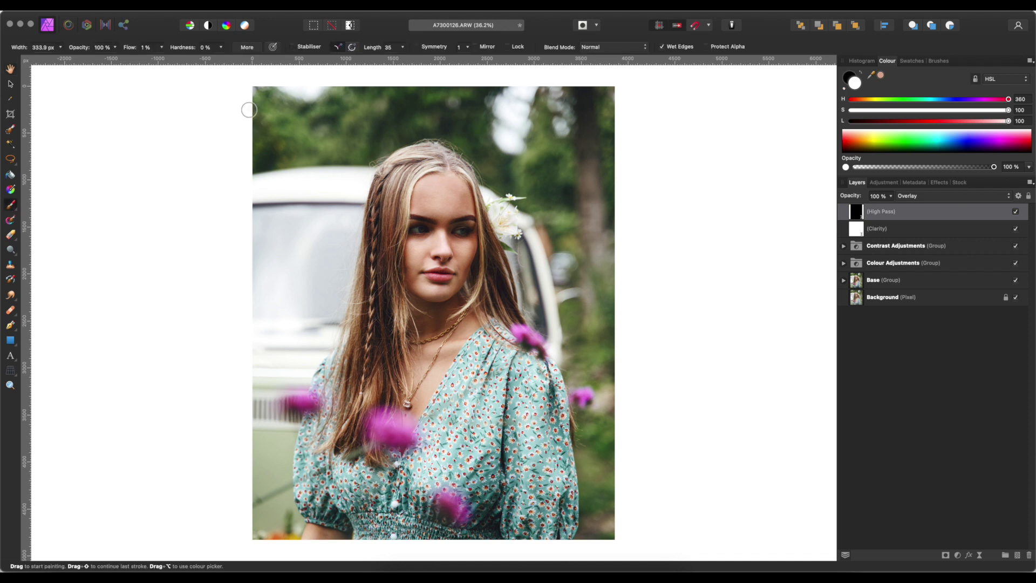
click(161, 49)
drag(182, 61, 233, 65)
click(222, 48)
Step: Paint the sharpening onto the eyebrows and eyes in white with a brush about 107 px wide
scroll(375, 278, up, 10)
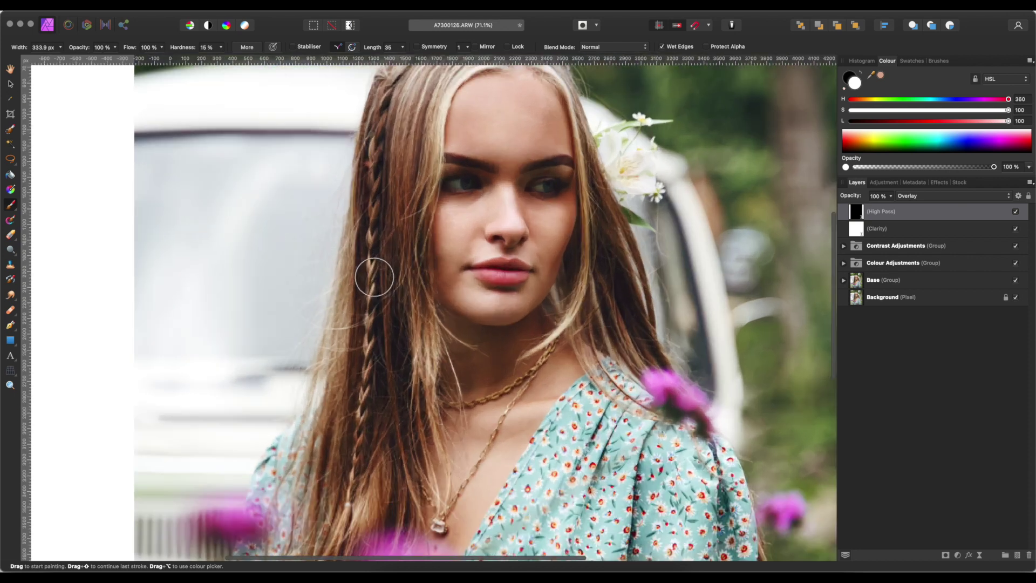
scroll(373, 276, up, 2)
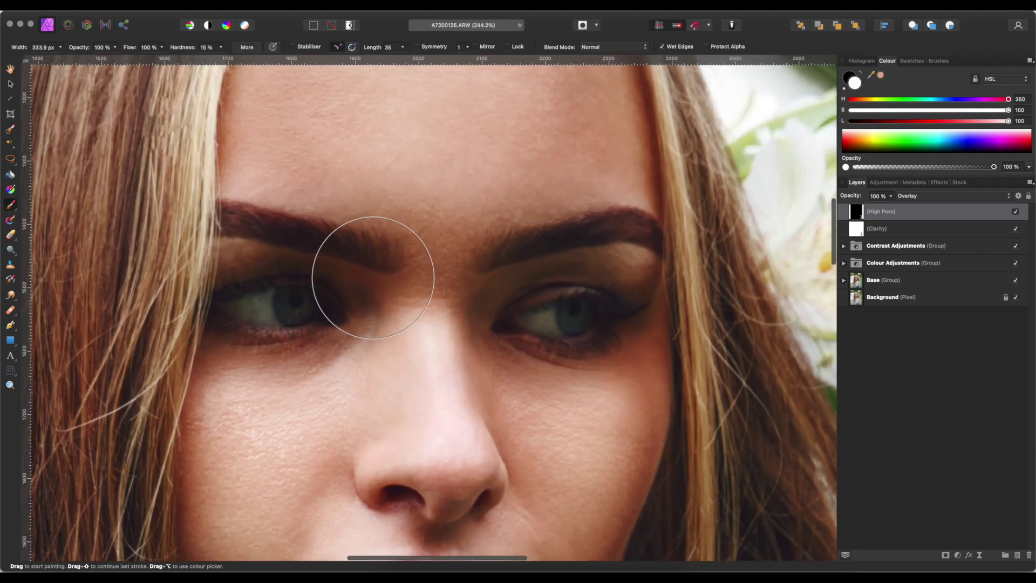
key(bracketleft)
key(bracketleft)
key(bracketleft)
key(bracketleft)
key(bracketleft)
key(bracketleft)
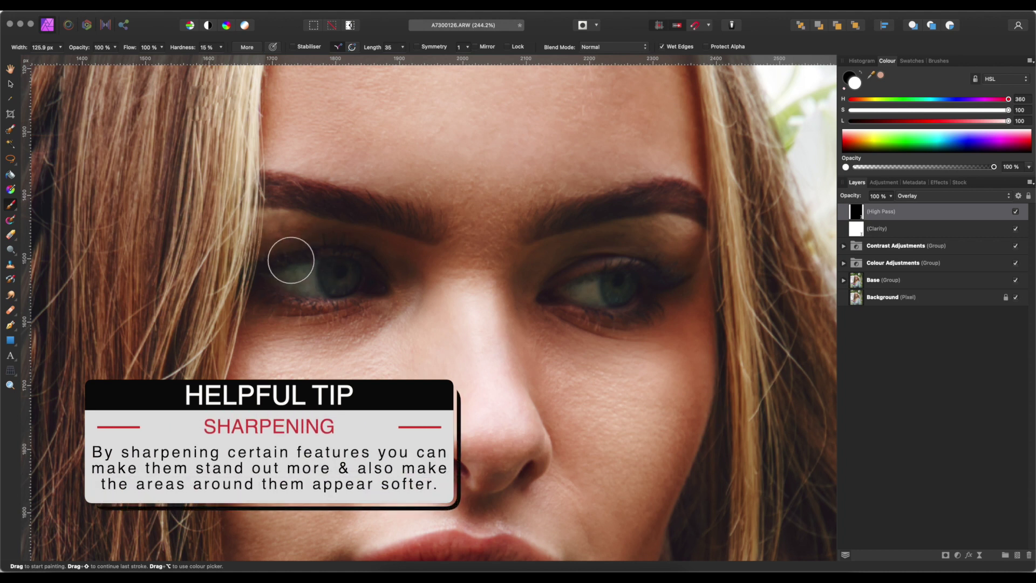
key(bracketleft)
drag(396, 215, 260, 190)
mouse_move(548, 222)
mouse_down()
mouse_move(628, 201)
mouse_move(705, 208)
mouse_up()
mouse_move(554, 289)
mouse_down()
mouse_move(633, 273)
mouse_move(665, 283)
mouse_move(620, 311)
mouse_move(556, 291)
mouse_move(627, 297)
mouse_move(649, 285)
mouse_move(565, 292)
mouse_move(614, 275)
mouse_move(666, 285)
mouse_move(646, 303)
mouse_move(620, 306)
mouse_up()
scroll(620, 306, down, 2)
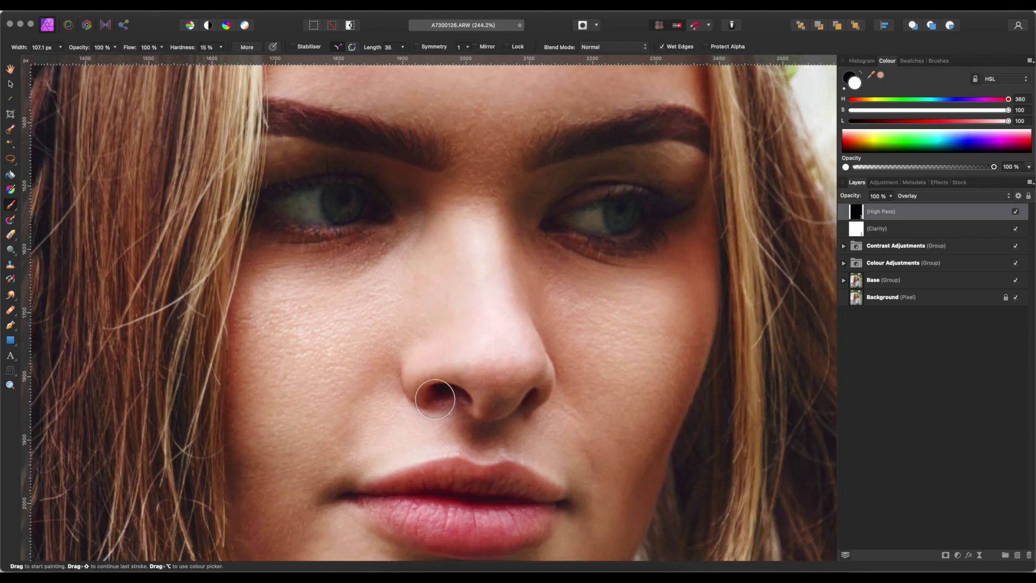
Step: Paint the sharpening along the lower edge of the nose and nostrils with a brush about 66 px wide
key(bracketleft)
key(bracketleft)
key(bracketleft)
mouse_move(400, 375)
mouse_down()
mouse_move(394, 393)
mouse_move(417, 408)
mouse_move(433, 396)
mouse_move(473, 402)
mouse_up()
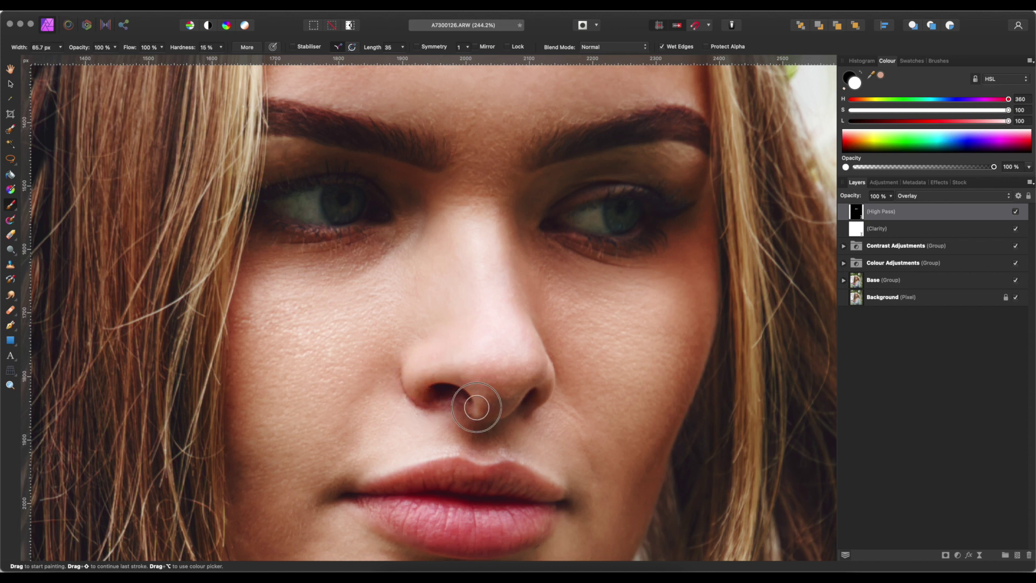
Step: Paint the sharpening onto the lips and along the chin's edge with a brush about 85 px wide
scroll(372, 324, down, 5)
key(bracketright)
key(bracketright)
key(bracketright)
mouse_move(455, 375)
mouse_down()
mouse_move(367, 334)
mouse_move(470, 358)
mouse_move(534, 343)
mouse_move(401, 333)
mouse_move(538, 341)
mouse_move(497, 364)
mouse_move(420, 355)
mouse_move(459, 369)
mouse_move(544, 343)
mouse_move(470, 373)
mouse_move(395, 338)
mouse_up()
scroll(393, 342, up, 1)
scroll(389, 346, down, 3)
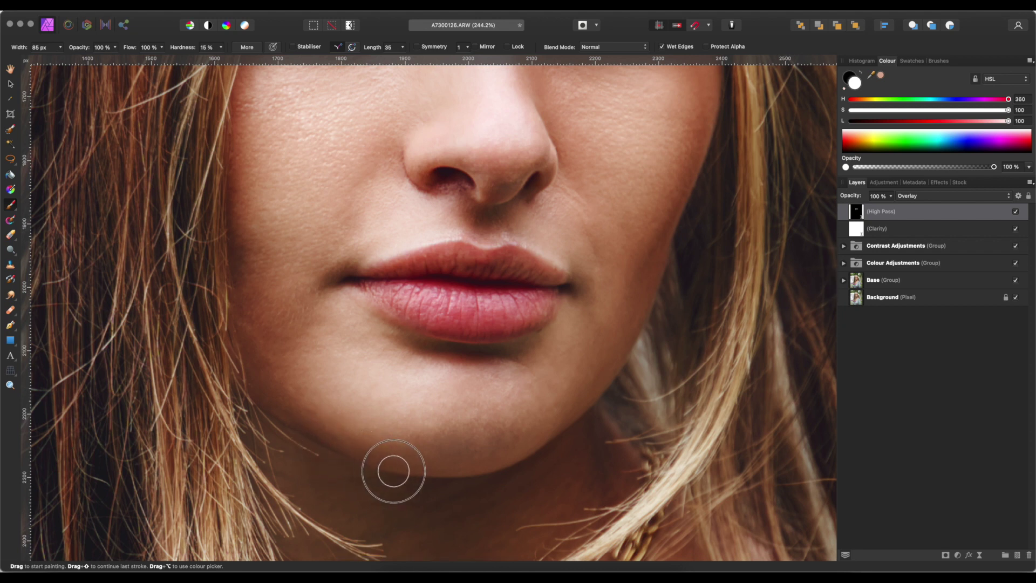
drag(546, 444, 551, 437)
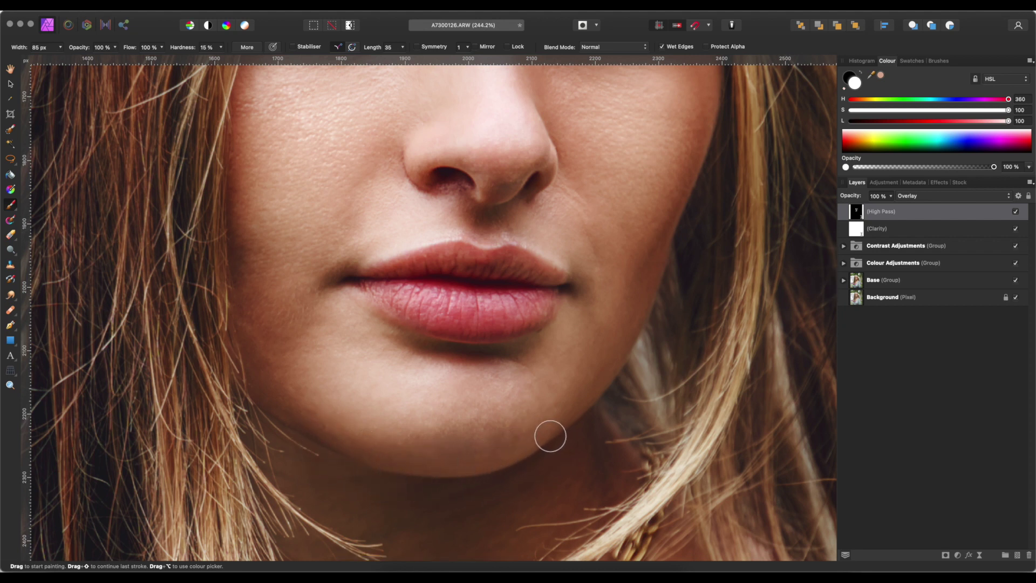
Step: Enlarge the brush to about 395 px, paint the sharpening over the hair, and finish with a brush about 108 px wide
scroll(550, 436, down, 5)
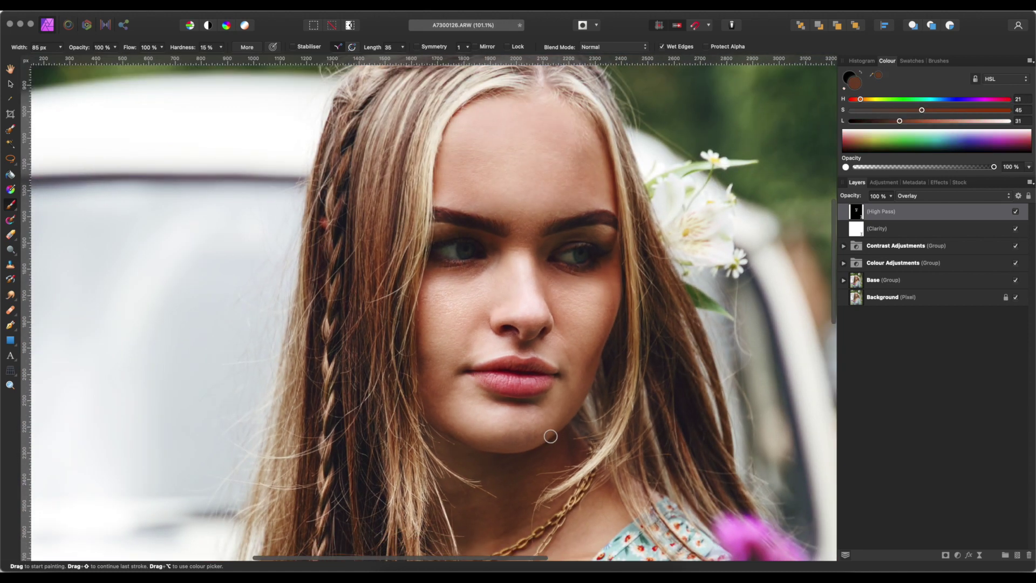
scroll(551, 439, down, 4)
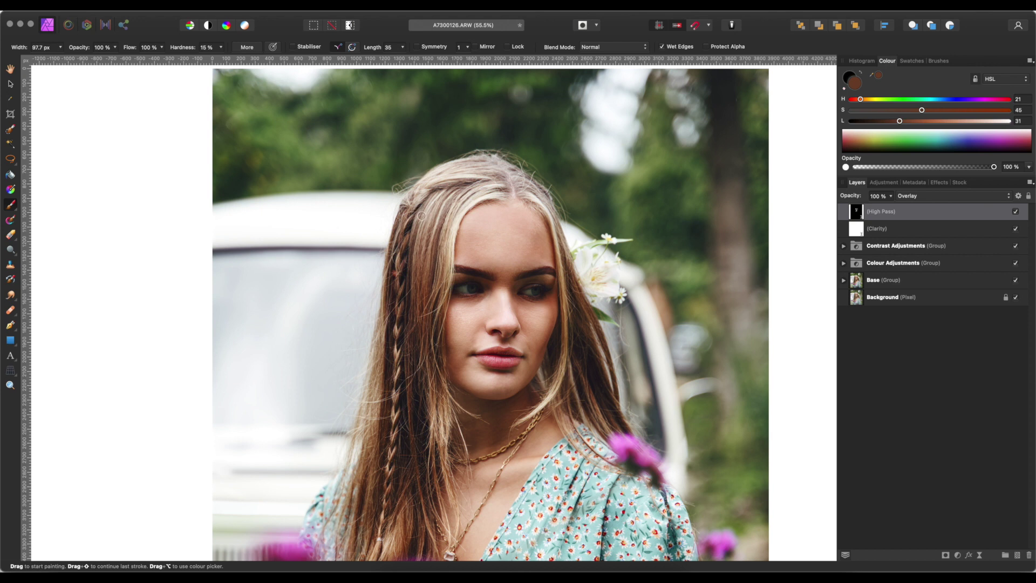
key(])
key(])
key(])
key(])
key(])
scroll(412, 217, down, 5)
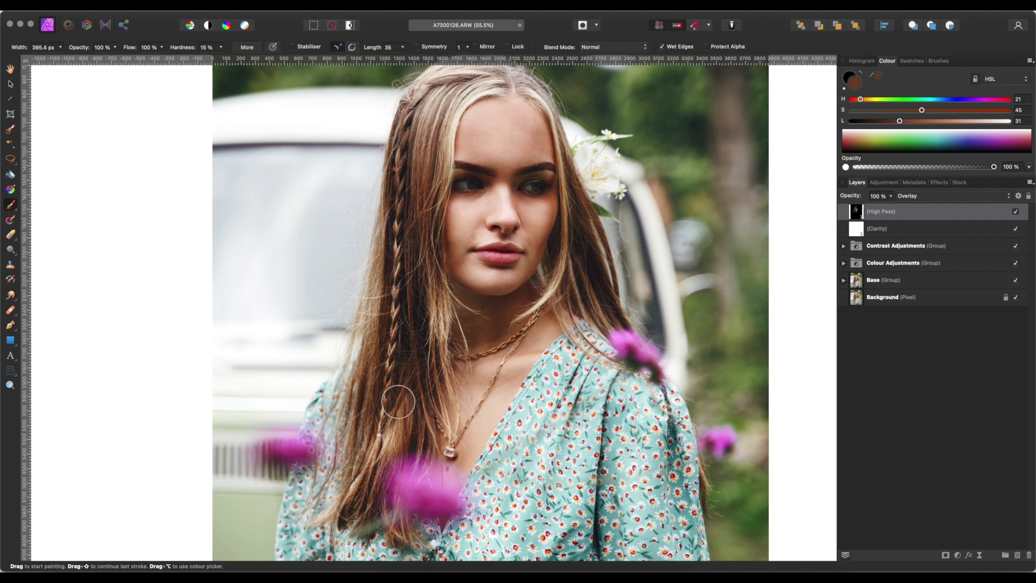
scroll(413, 308, up, 3)
scroll(413, 308, right, 2)
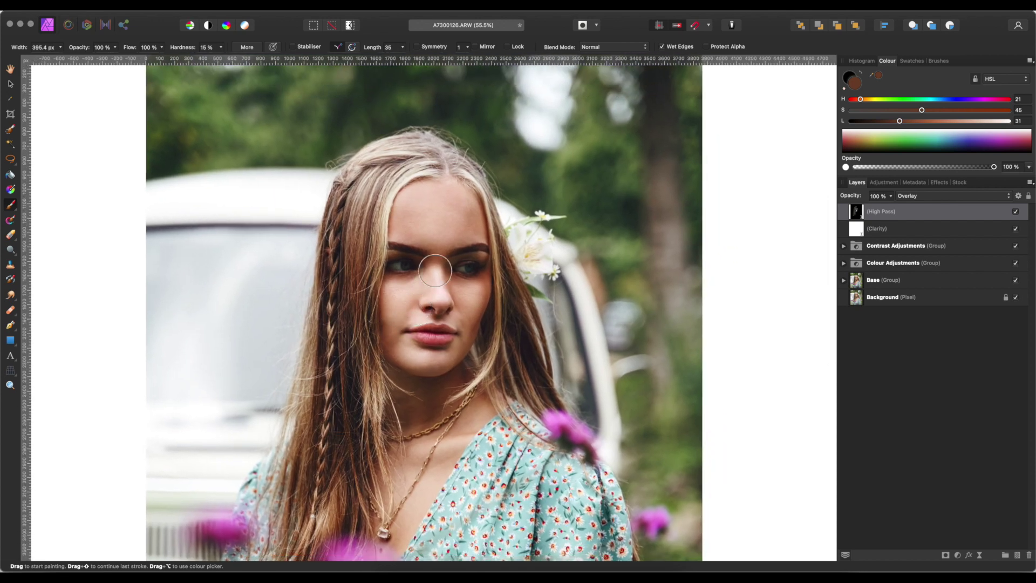
key(bracketleft)
key(super+0)
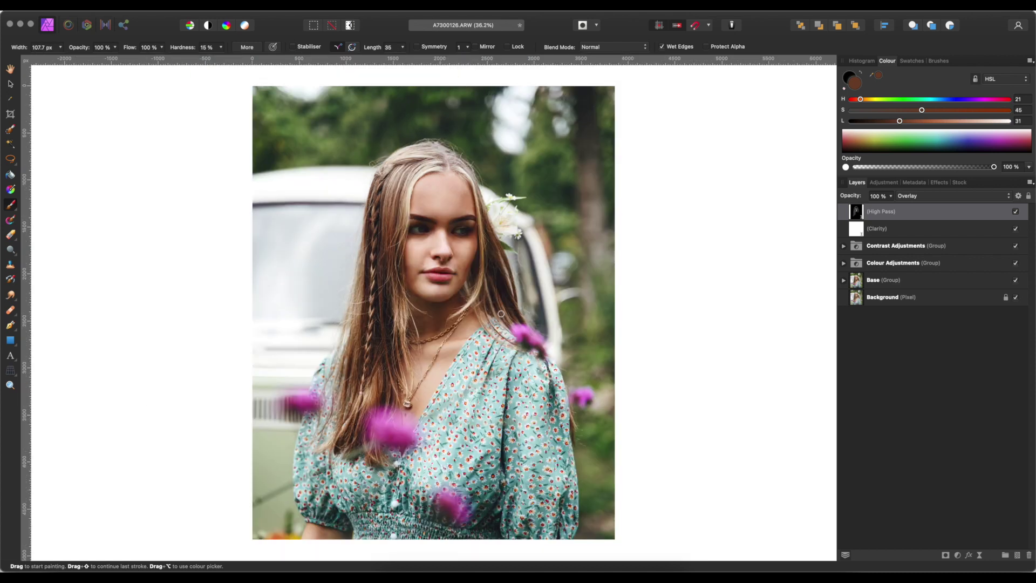
Step: Group the High Pass and Clarity filters and name the group "Live Adjustment"
shift+click(887, 228)
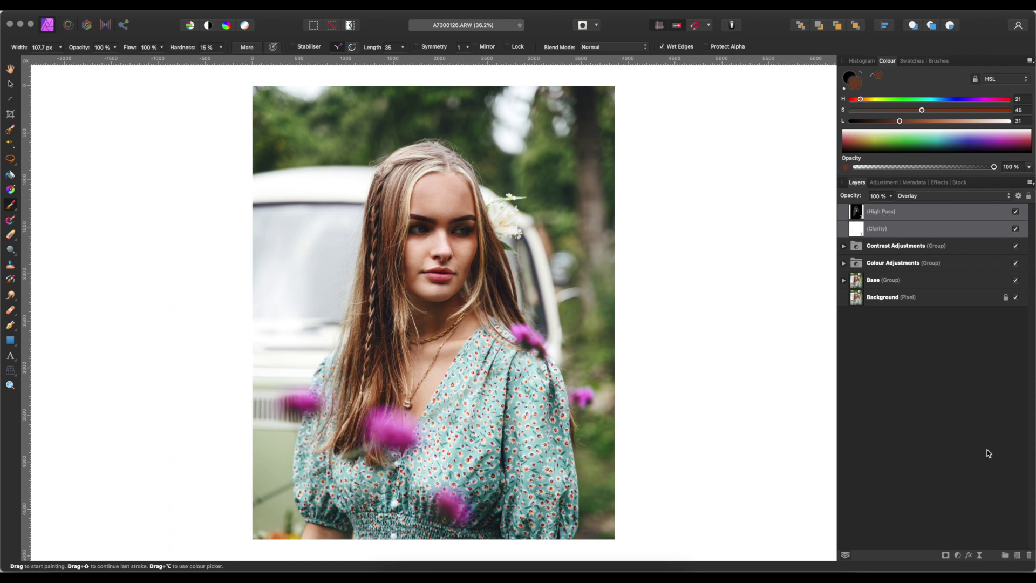
key(super+g)
double_click(882, 214)
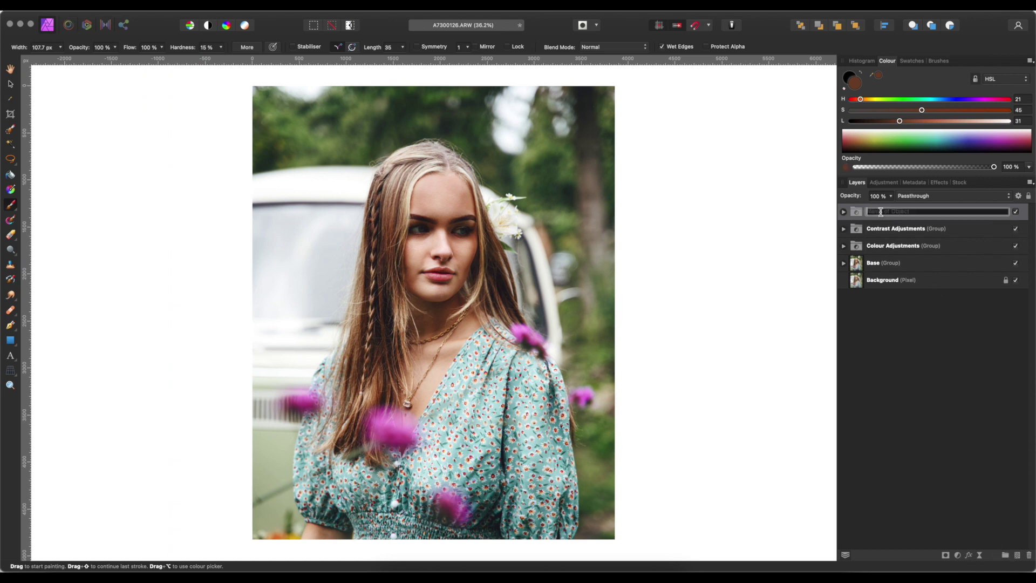
text(Live Adjustment)
key(Return)
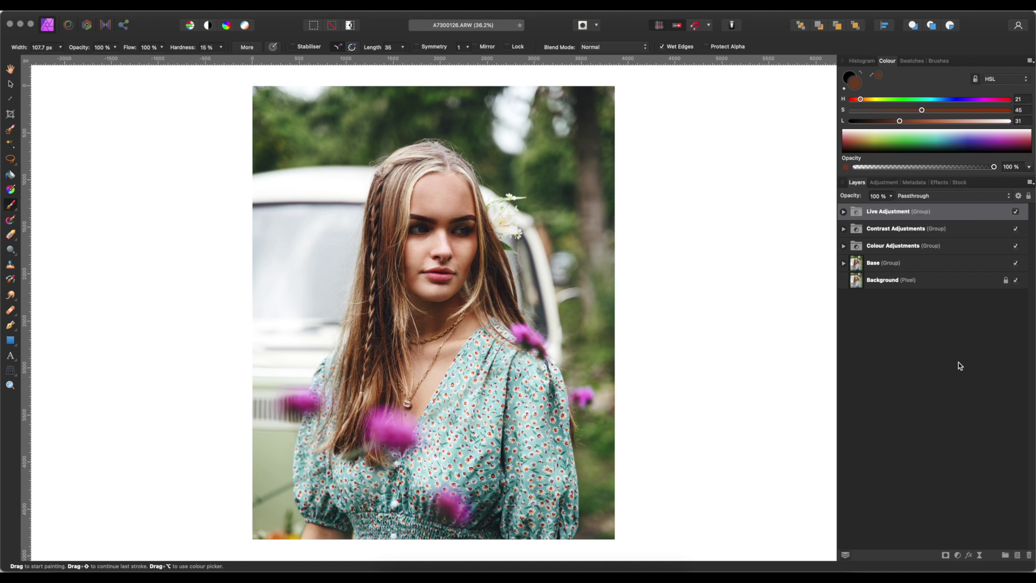
Step: Add a Curves adjustment above all groups with the Multiply blend mode and invert its mask to hide the darkening
click(986, 361)
click(957, 560)
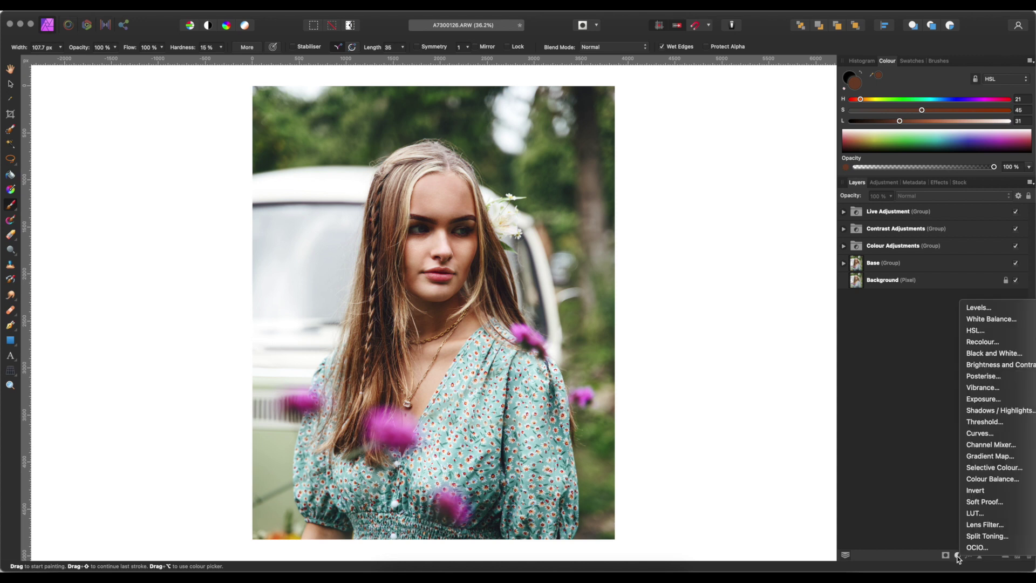
click(988, 430)
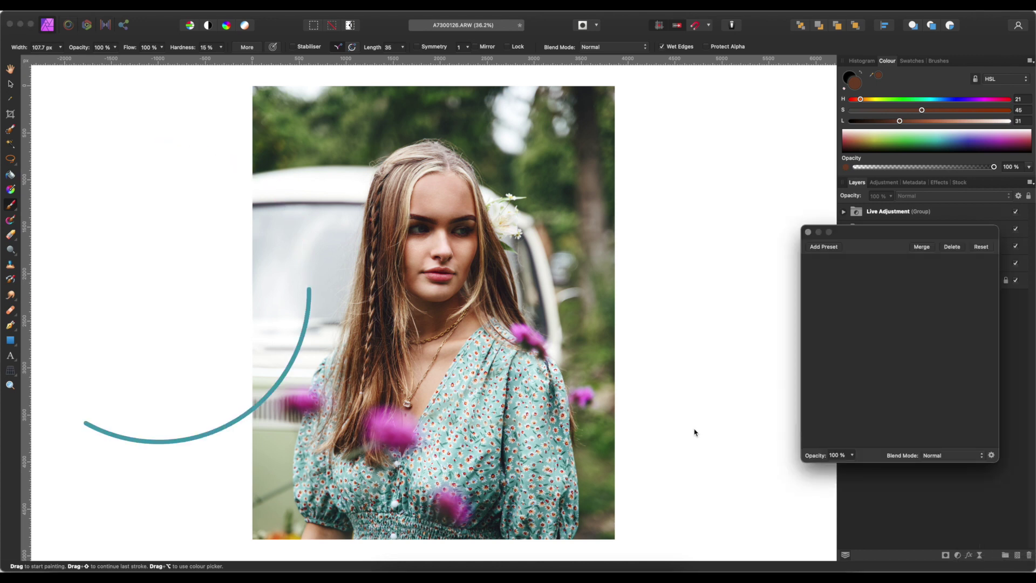
click(953, 456)
click(943, 482)
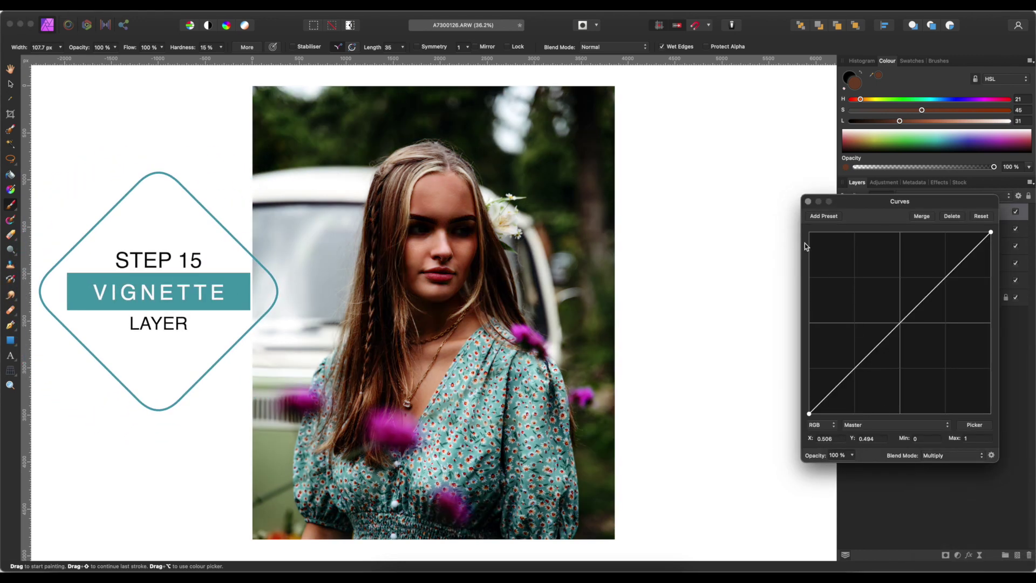
click(808, 201)
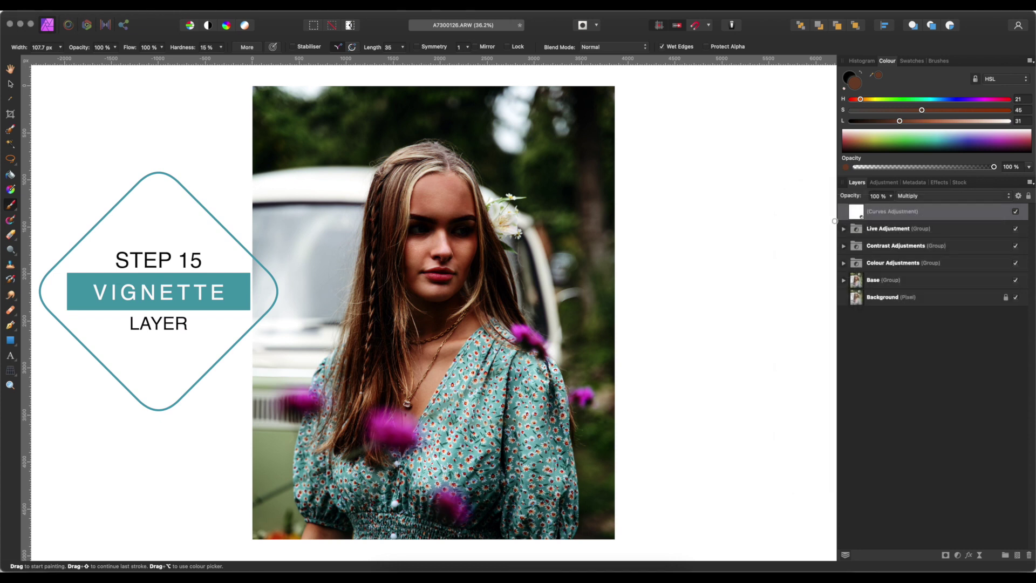
key(super+i)
click(844, 228)
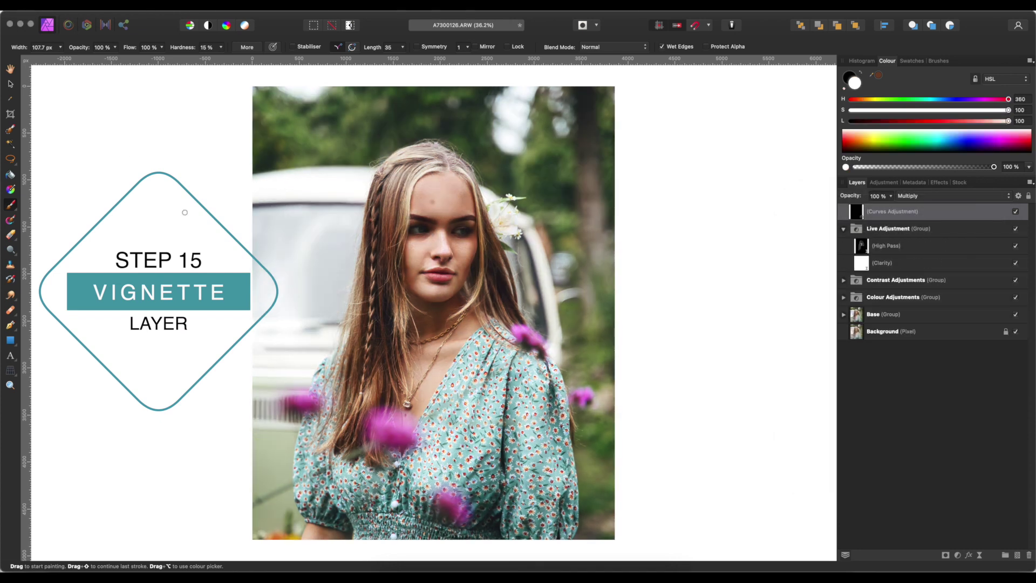
Step: Set the brush to 0 % hardness and 1 % flow, and check its dynamics settings
click(221, 47)
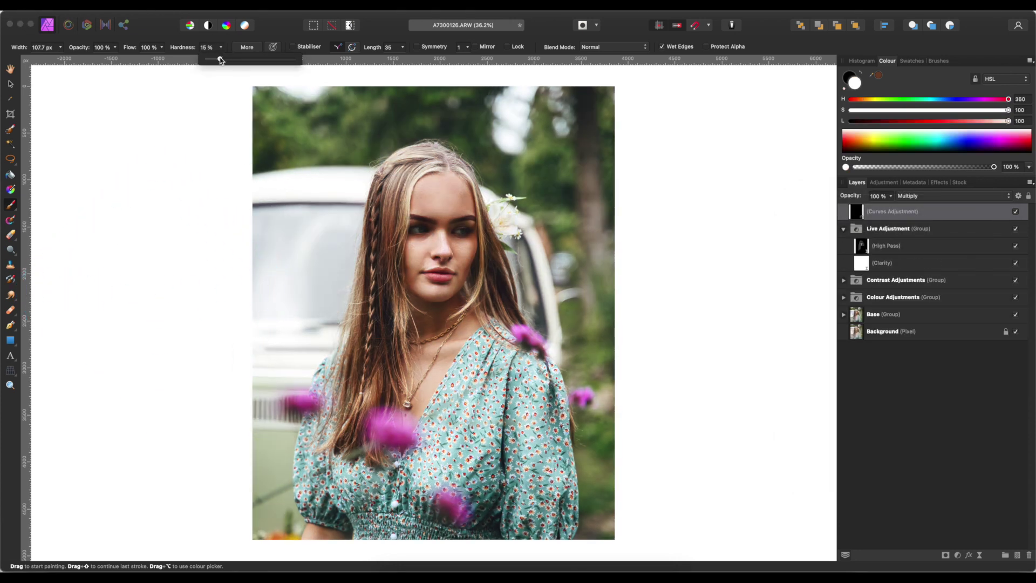
click(161, 48)
drag(162, 59, 76, 63)
click(247, 48)
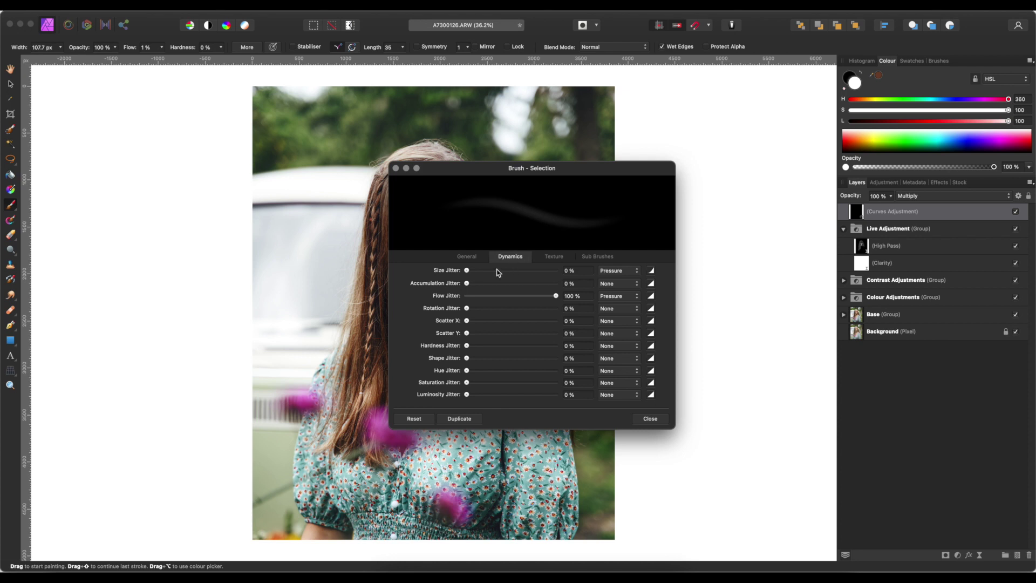
click(396, 168)
Step: Enlarge the brush to about 2138 px and paint the darkening around the photo's edges and corners on the Curves adjustment's mask
key(bracketright)
key(bracketright)
key(bracketright)
key(bracketright)
key(bracketright)
key(bracketright)
key(bracketright)
key(bracketright)
key(bracketright)
key(bracketright)
key(bracketright)
key(bracketright)
key(bracketright)
key(bracketright)
key(bracketright)
key(bracketright)
key(bracketleft)
key(bracketleft)
key(bracketleft)
key(bracketleft)
key(bracketleft)
key(bracketleft)
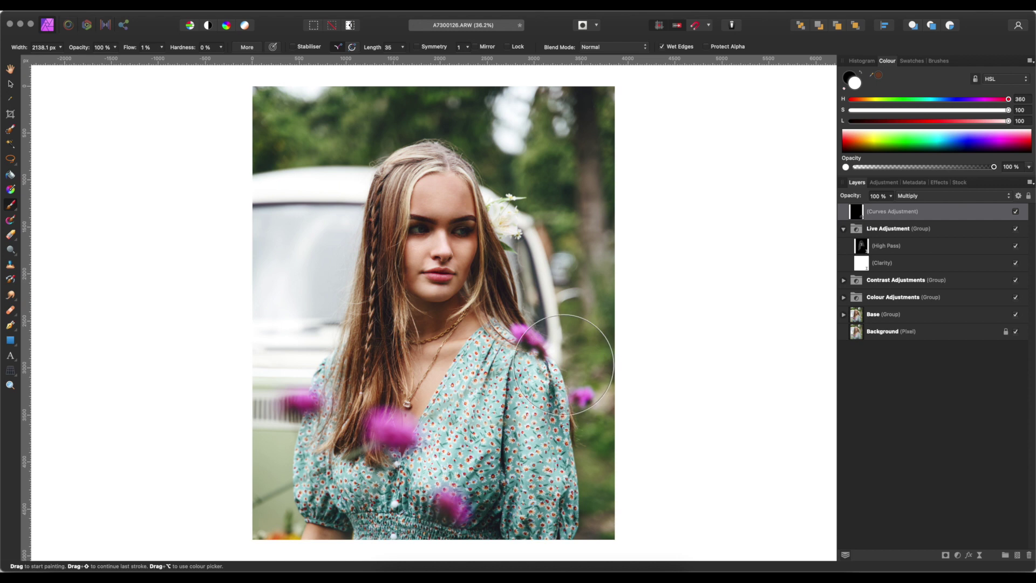
scroll(564, 364, down, 5)
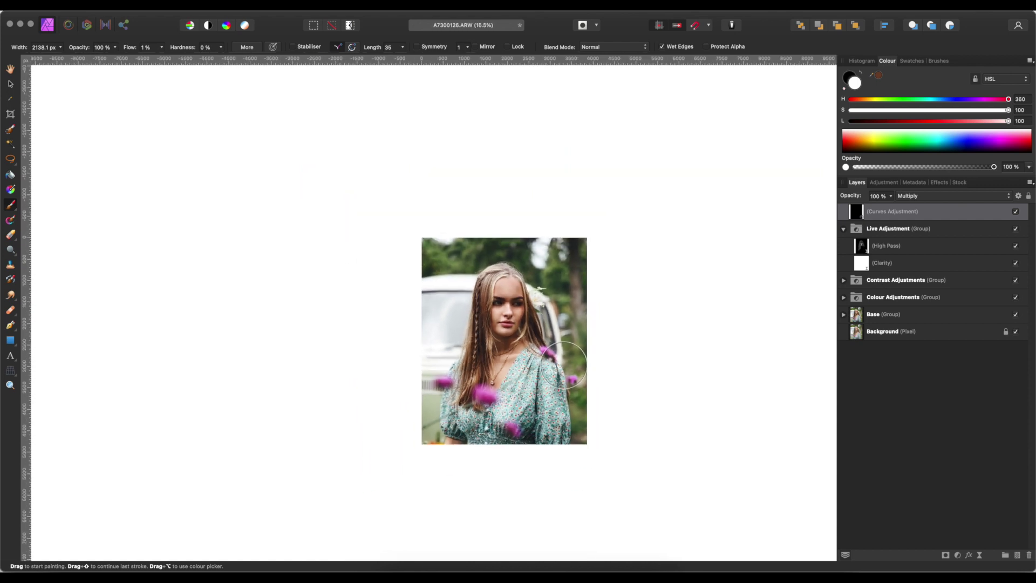
scroll(564, 366, down, 2)
scroll(564, 366, up, 5)
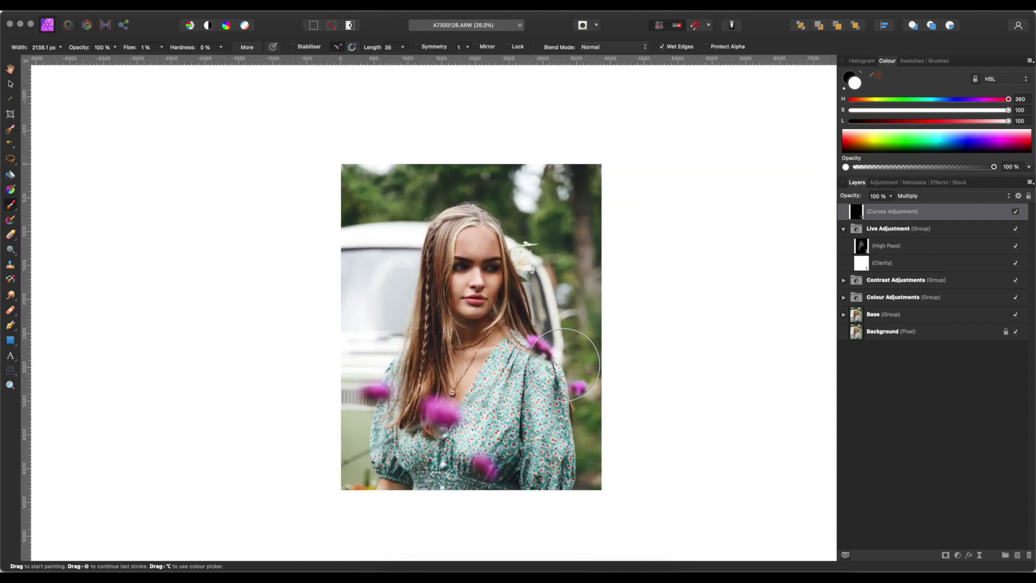
scroll(564, 365, right, 2)
scroll(564, 365, down, 1)
scroll(564, 366, left, 1)
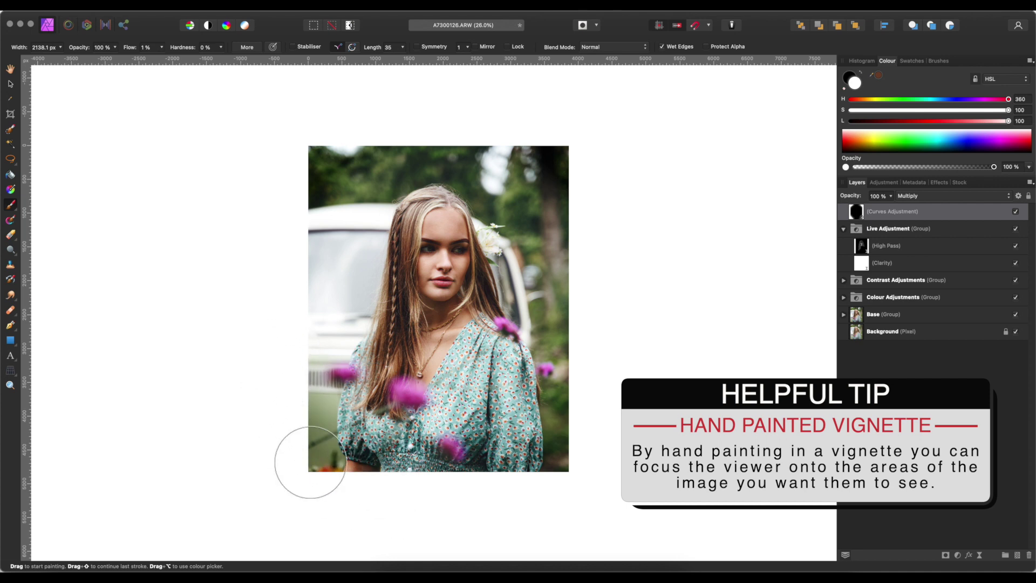
mouse_move(575, 410)
mouse_down()
mouse_move(552, 143)
mouse_move(566, 157)
mouse_move(525, 144)
mouse_move(574, 190)
mouse_move(581, 211)
mouse_move(506, 146)
mouse_move(342, 167)
mouse_up()
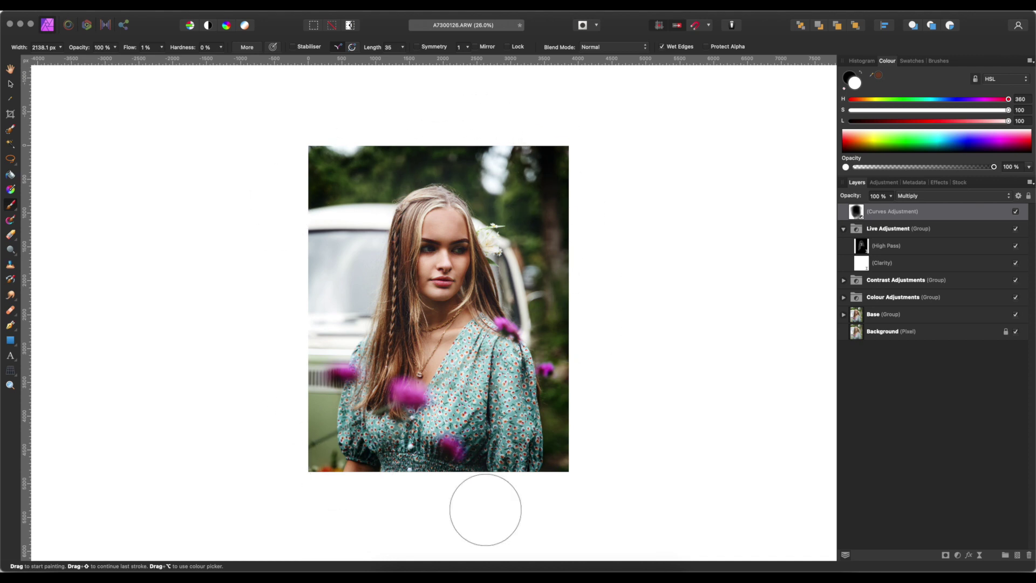
Step: Lower the vignette Curves adjustment's opacity to 37 % and toggle its visibility to compare the effect
drag(891, 196, 826, 205)
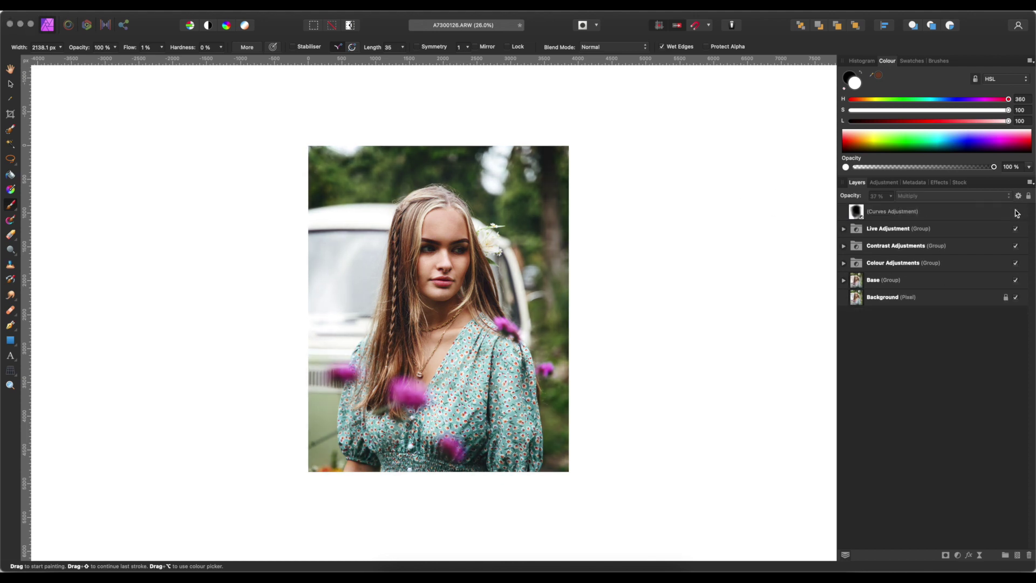
click(1016, 212)
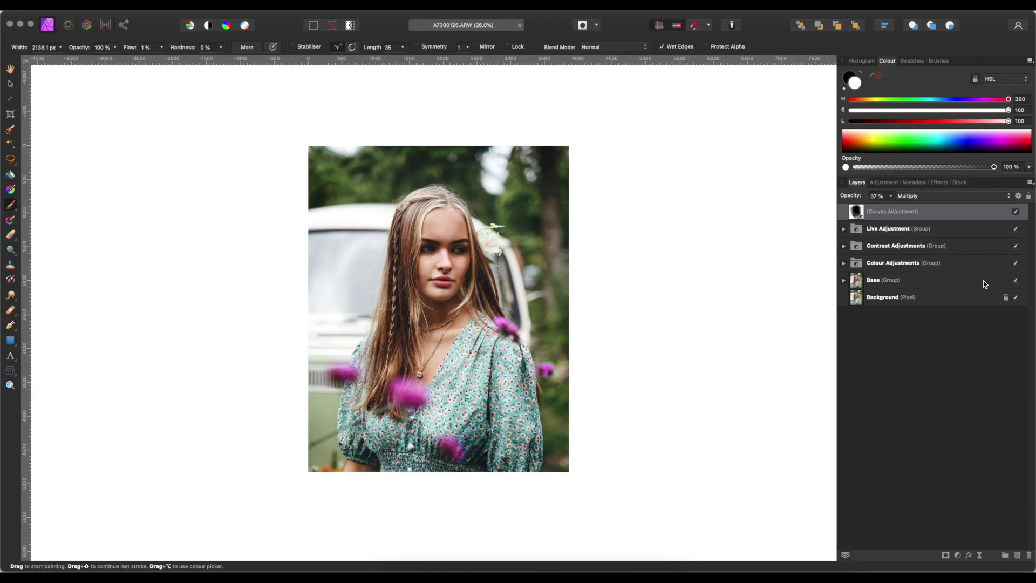
Step: Hide the vignette and all groups above the Background to view the original, and show only the Base group again
shift+click(984, 284)
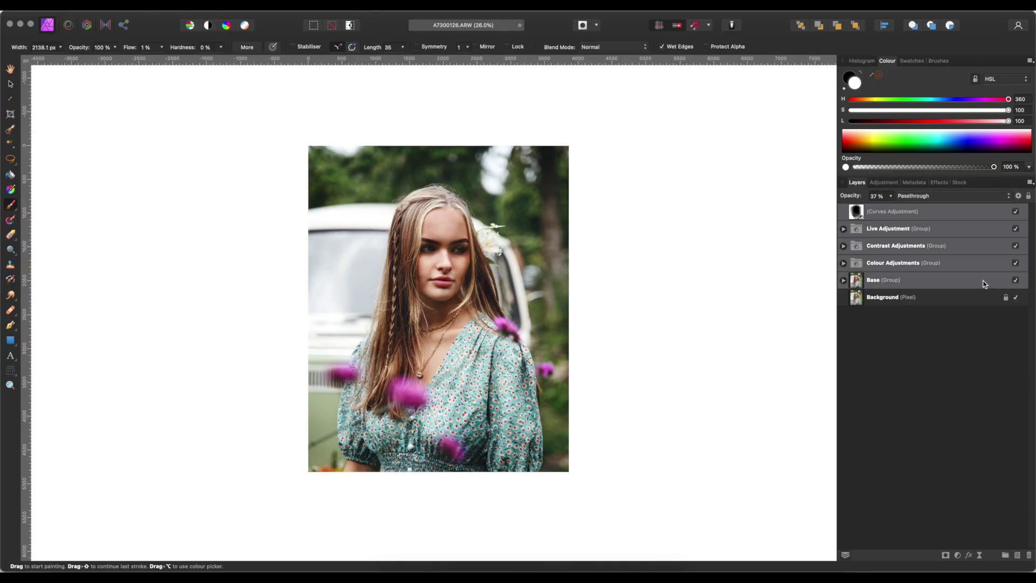
click(1016, 281)
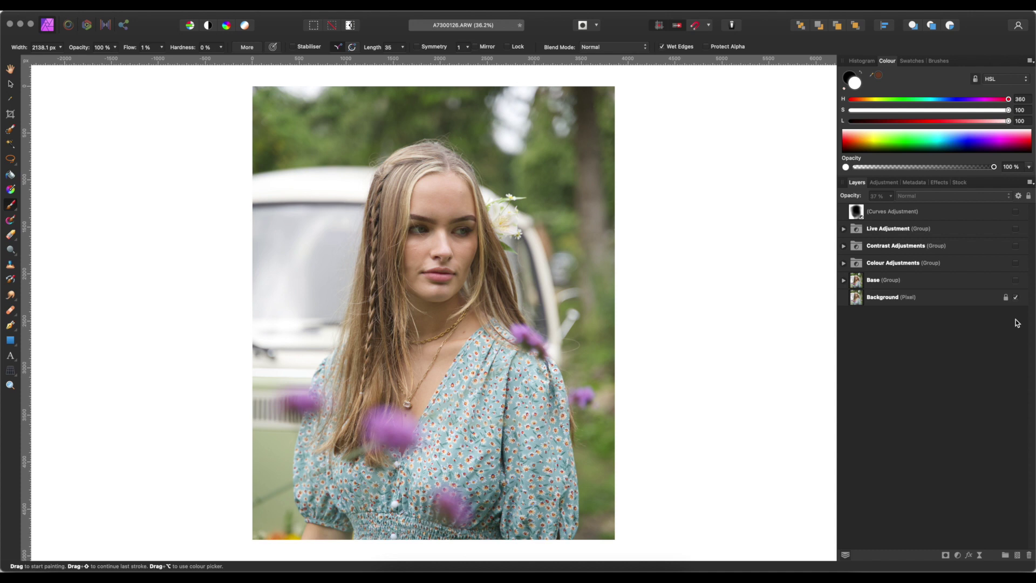
click(1017, 281)
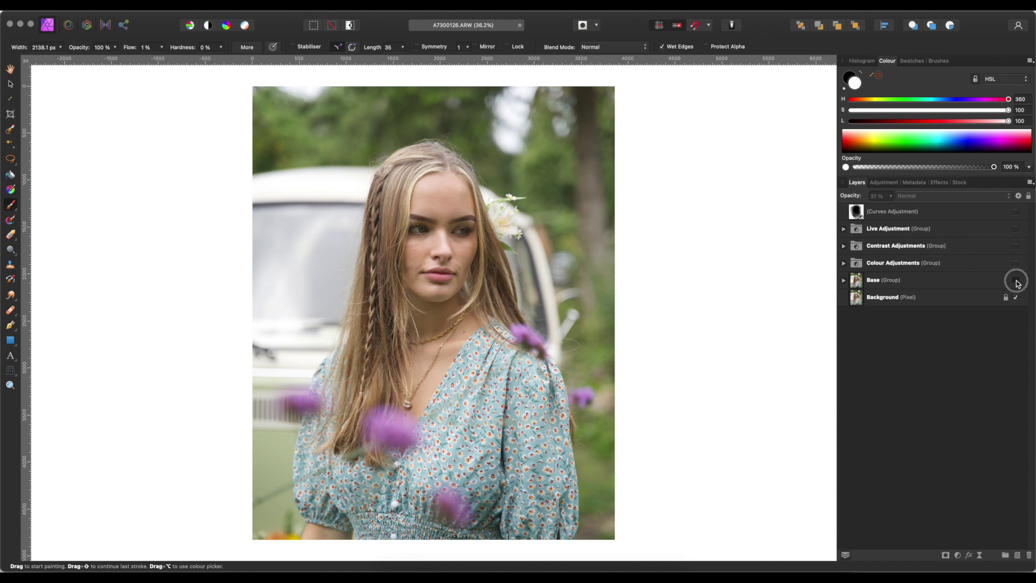
Step: Review the retouching layers inside the Base group and its Freq Sep subgroup
click(843, 280)
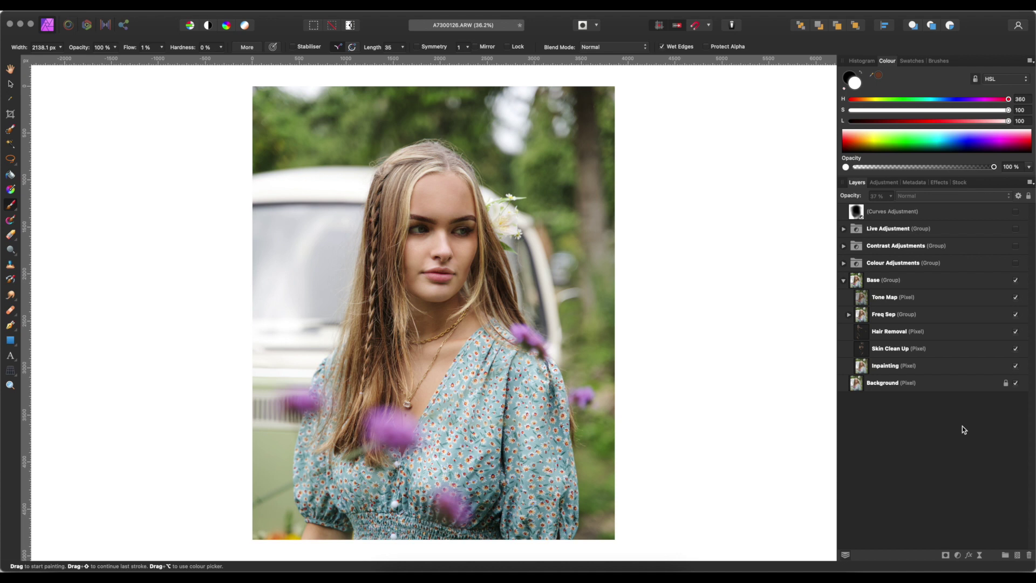
click(849, 315)
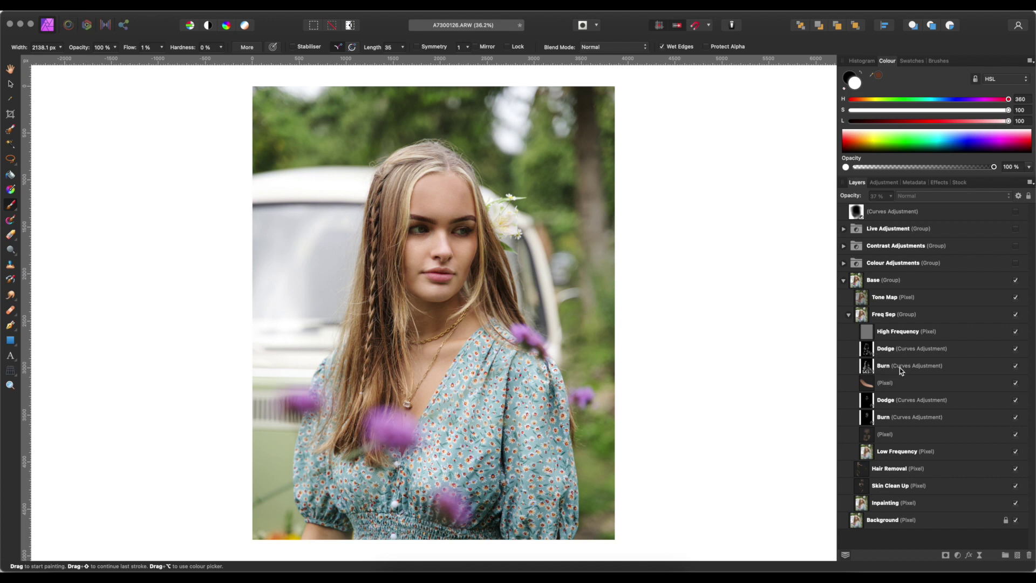
click(849, 314)
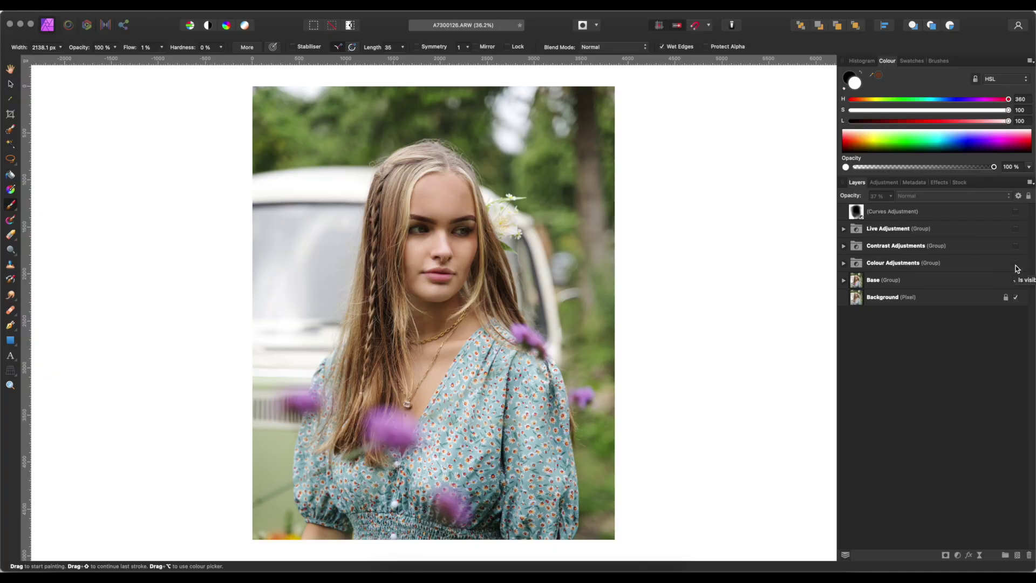
Step: Compare the photo with and without the Colour Adjustments group, review the adjustments inside it, and leave the group shown
click(1016, 264)
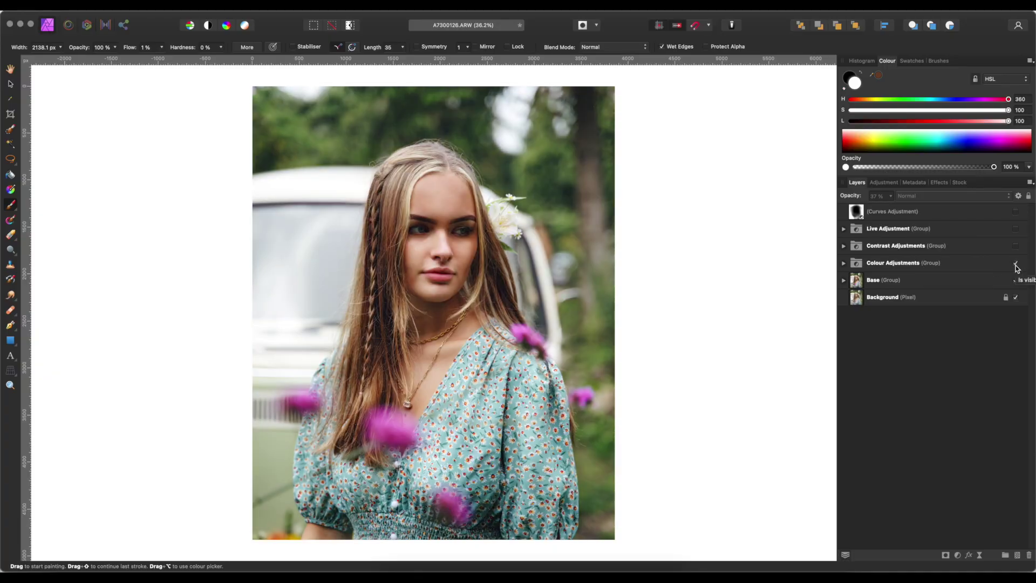
click(1016, 265)
click(1016, 264)
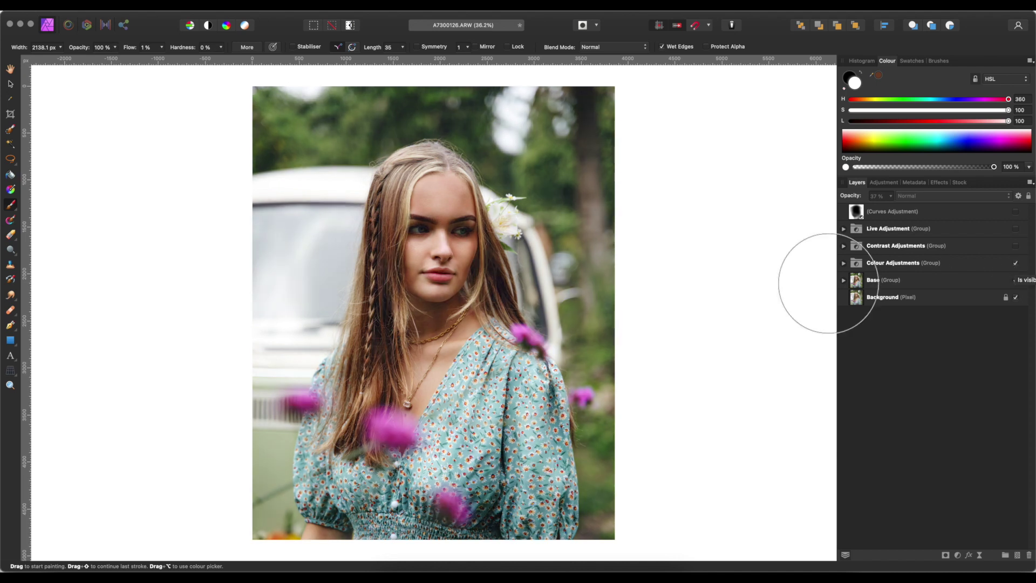
click(843, 263)
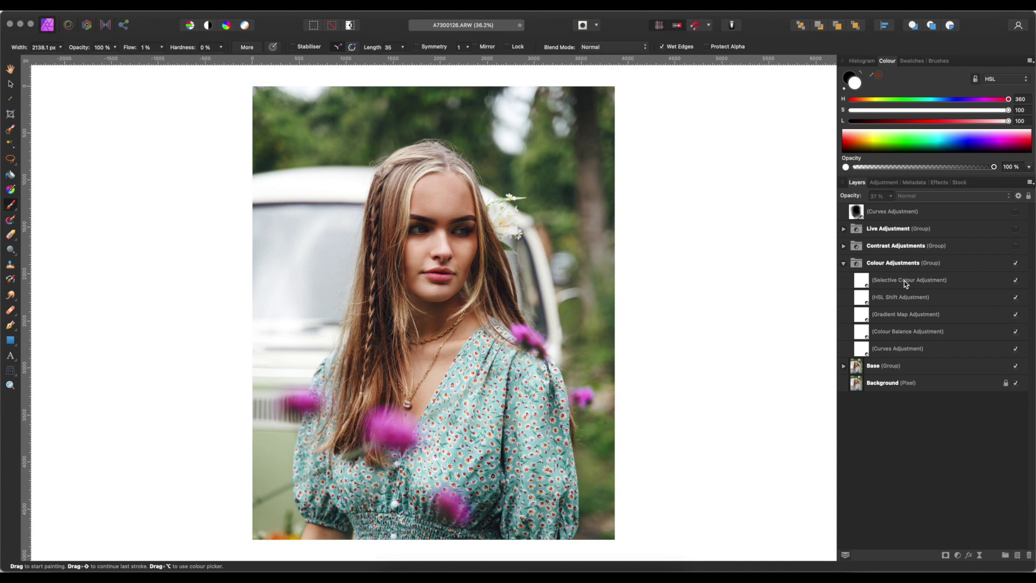
click(1016, 264)
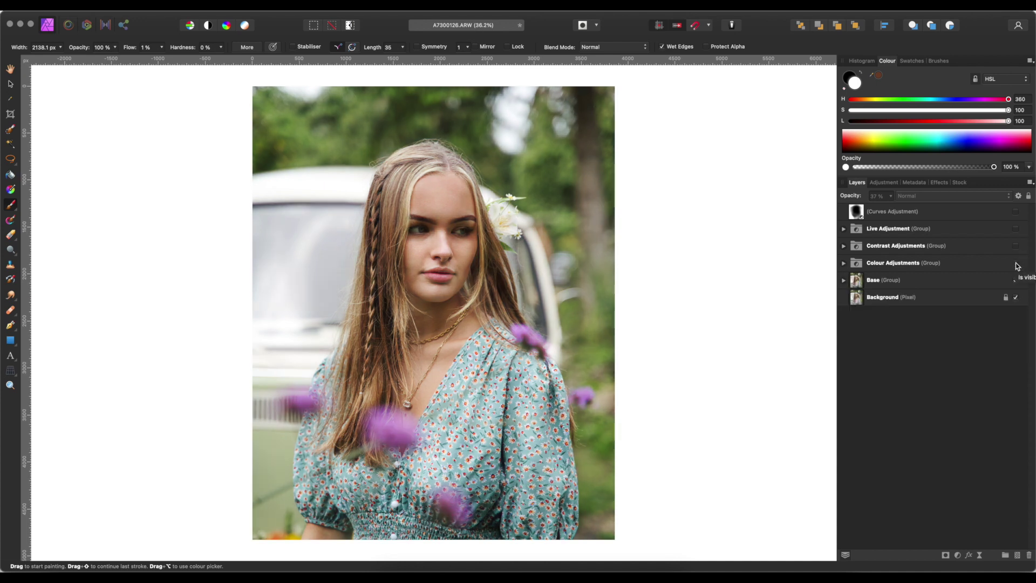
click(1016, 264)
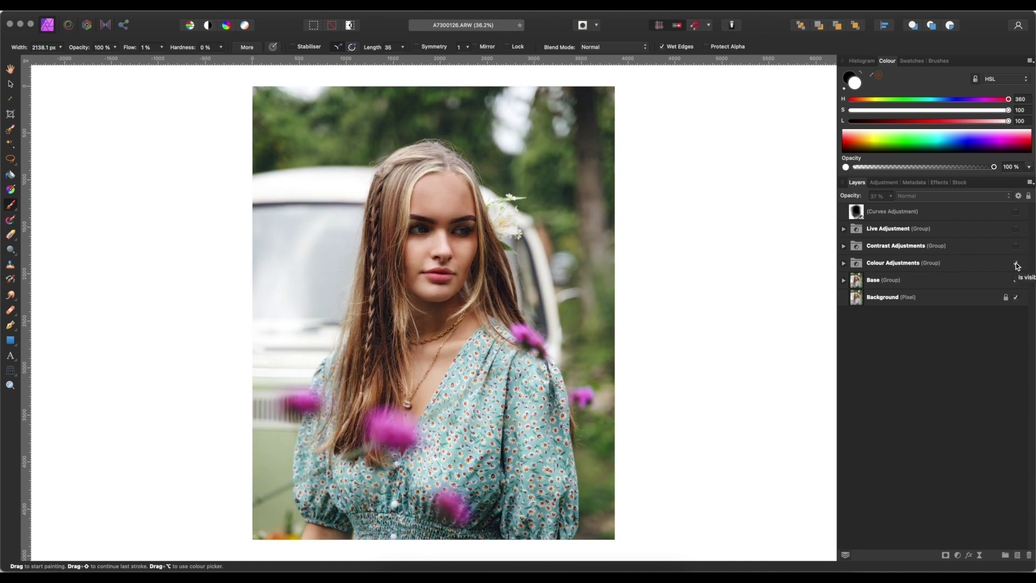
click(1016, 265)
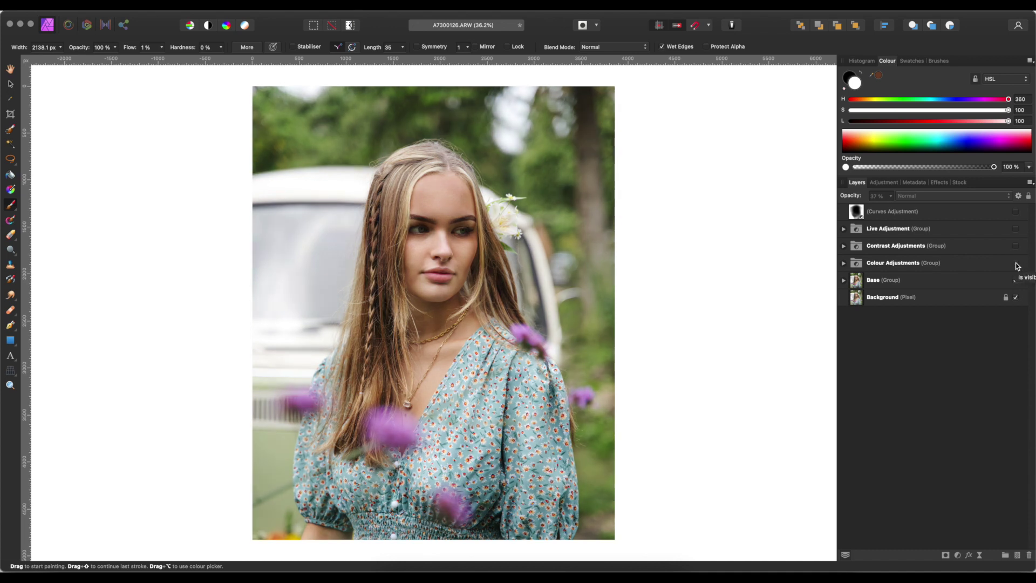
click(1016, 265)
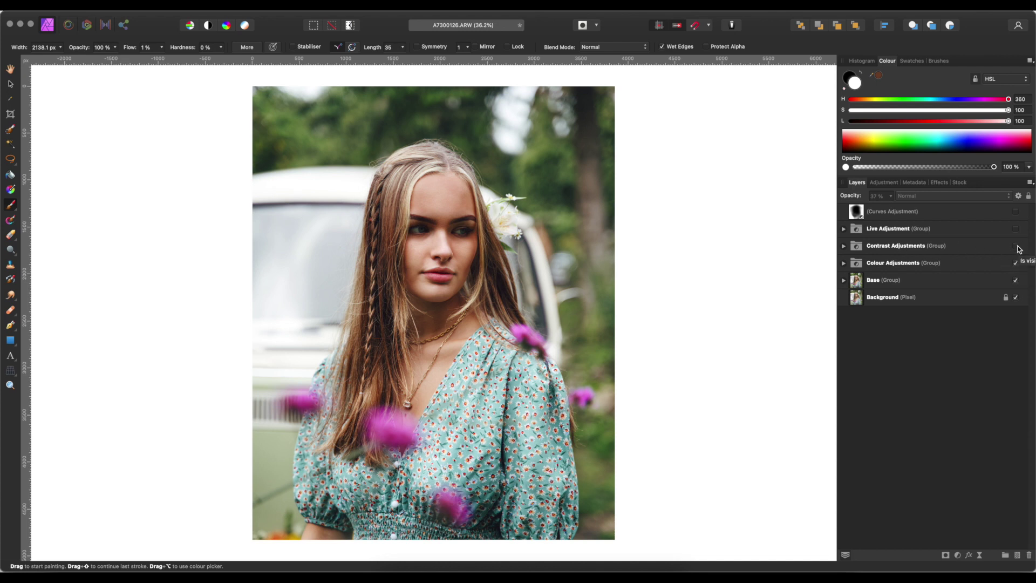
Step: Show the Contrast Adjustments and Live Adjustment groups and the vignette Curves adjustment again to review the finished edit
click(1018, 246)
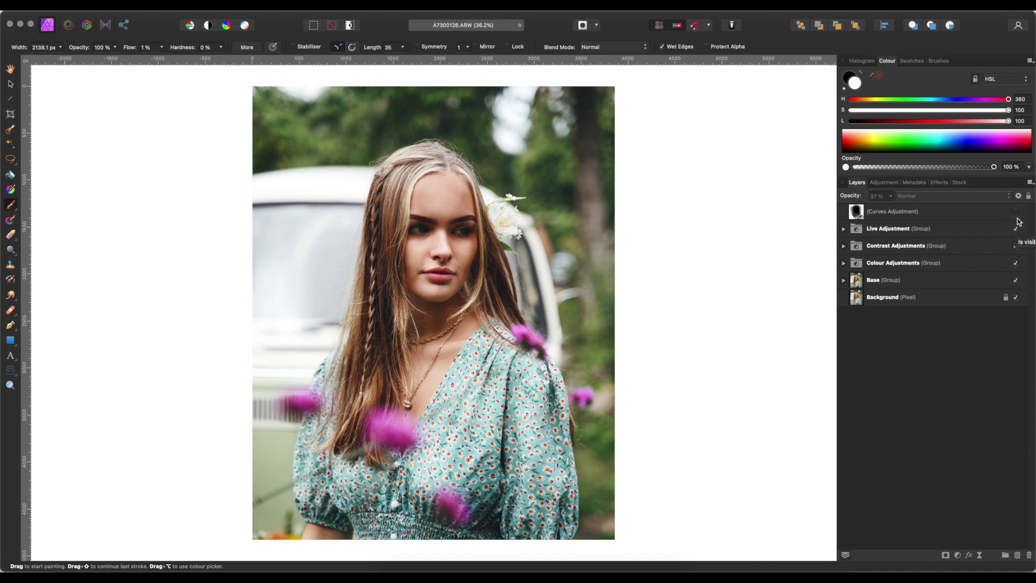
click(1016, 212)
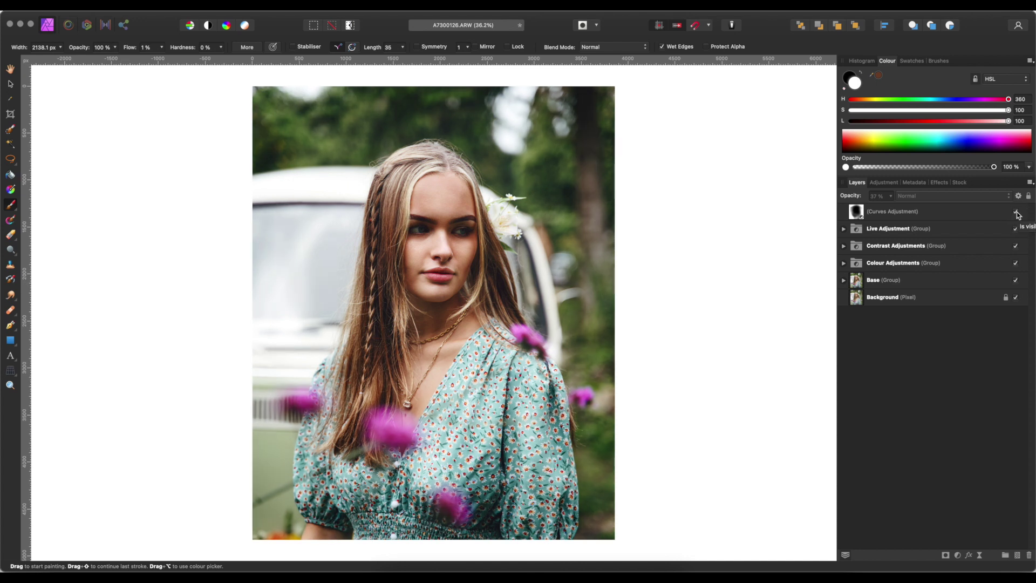